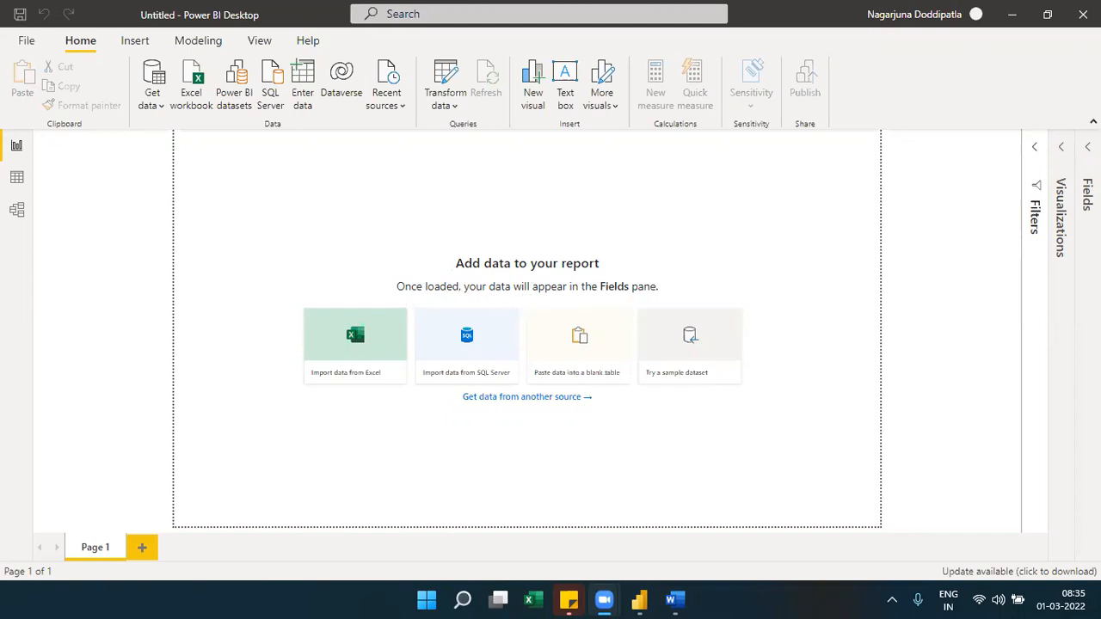
Expand the Fields pane to check for loaded data, and collapse it again.
{"action": "left_click", "coordinate": [1087, 193]}
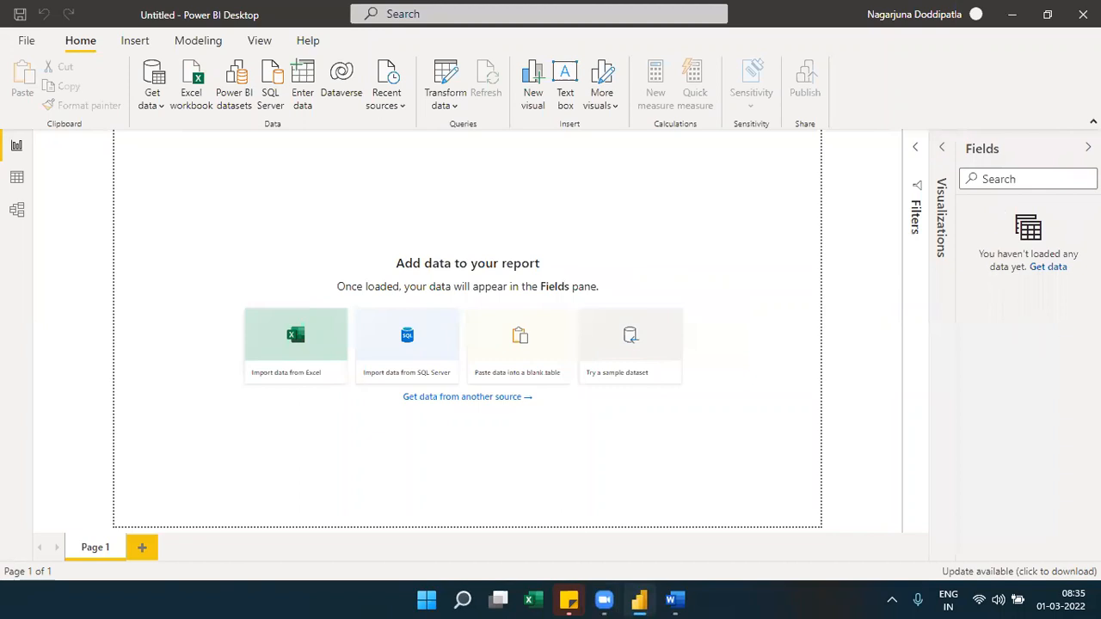
{"action": "left_click", "coordinate": [1020, 150]}
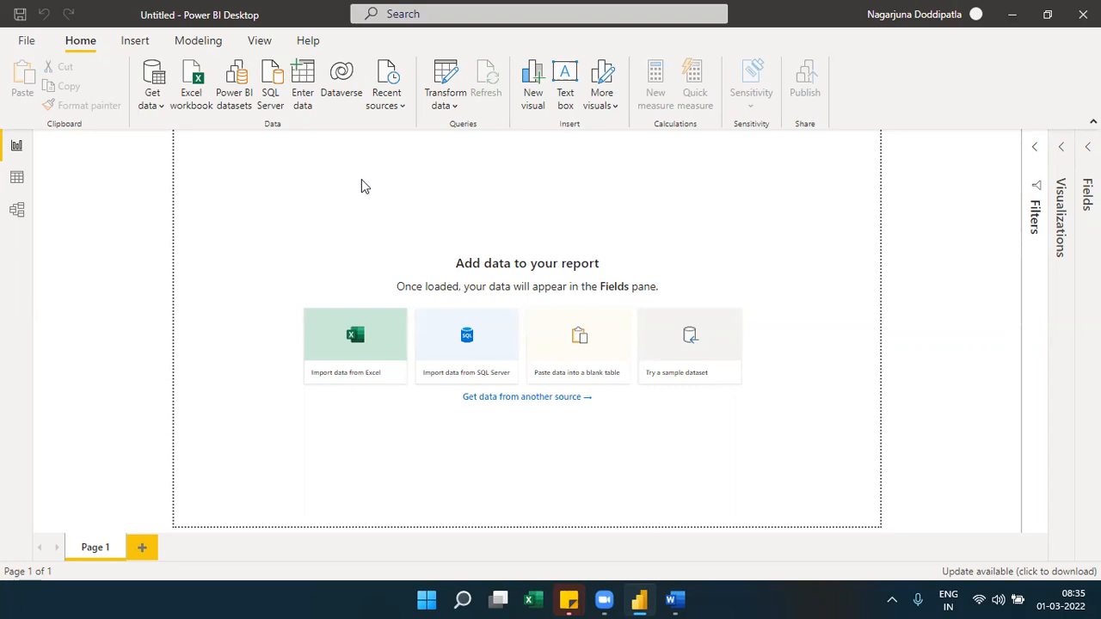
Open the full Get Data connector list and browse through the available data sources.
{"action": "left_click", "coordinate": [160, 106]}
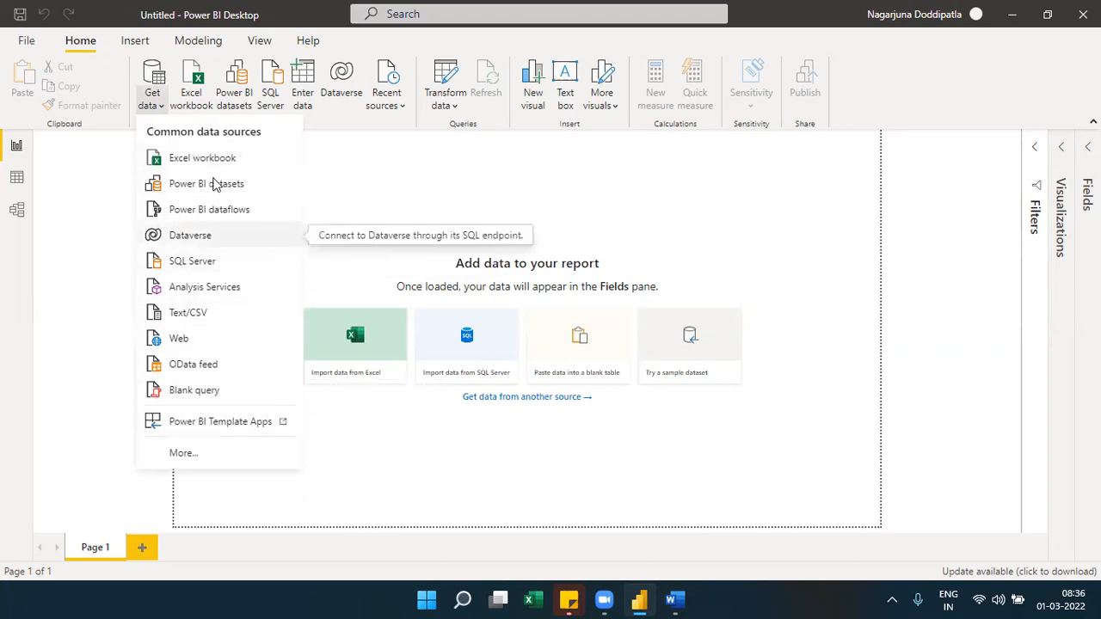
{"action": "left_click", "coordinate": [179, 453]}
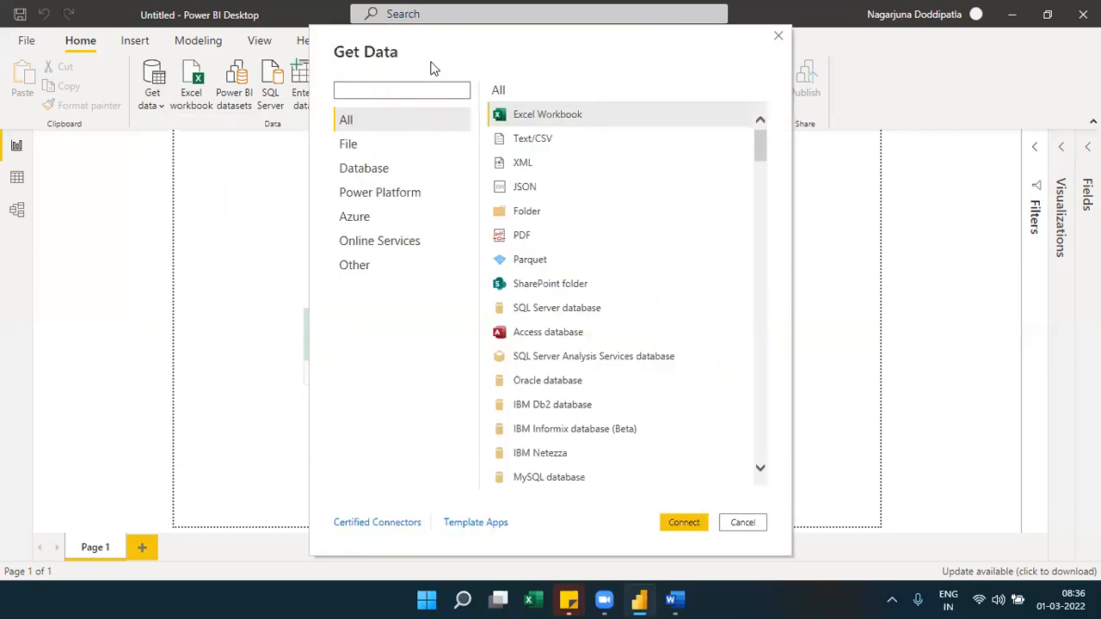
{"action": "left_click_drag", "start_coordinate": [425, 51], "coordinate": [361, 58]}
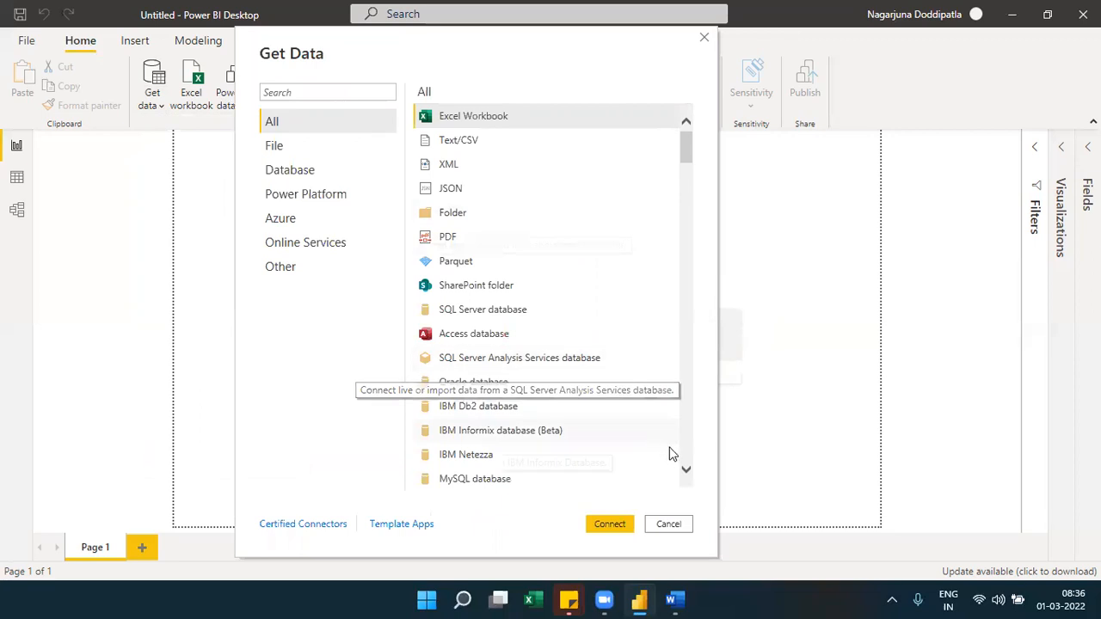
{"action": "left_click", "coordinate": [685, 470]}
{"action": "left_click_drag", "start_coordinate": [686, 472], "coordinate": [686, 474]}
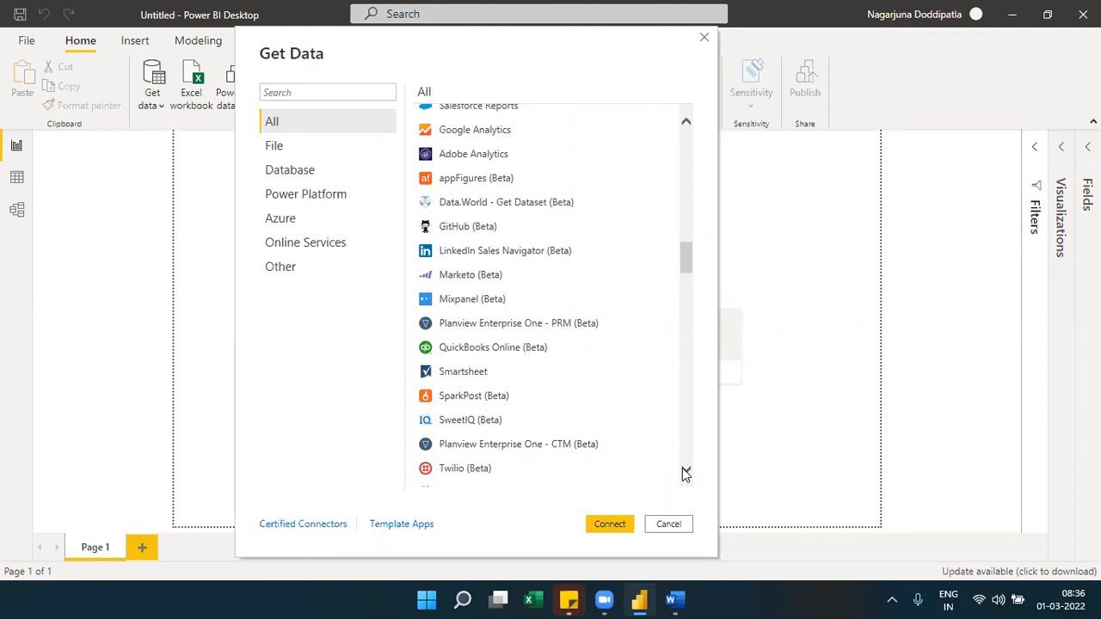
{"action": "scroll", "coordinate": [684, 471], "scroll_direction": "down", "scroll_amount": 5}
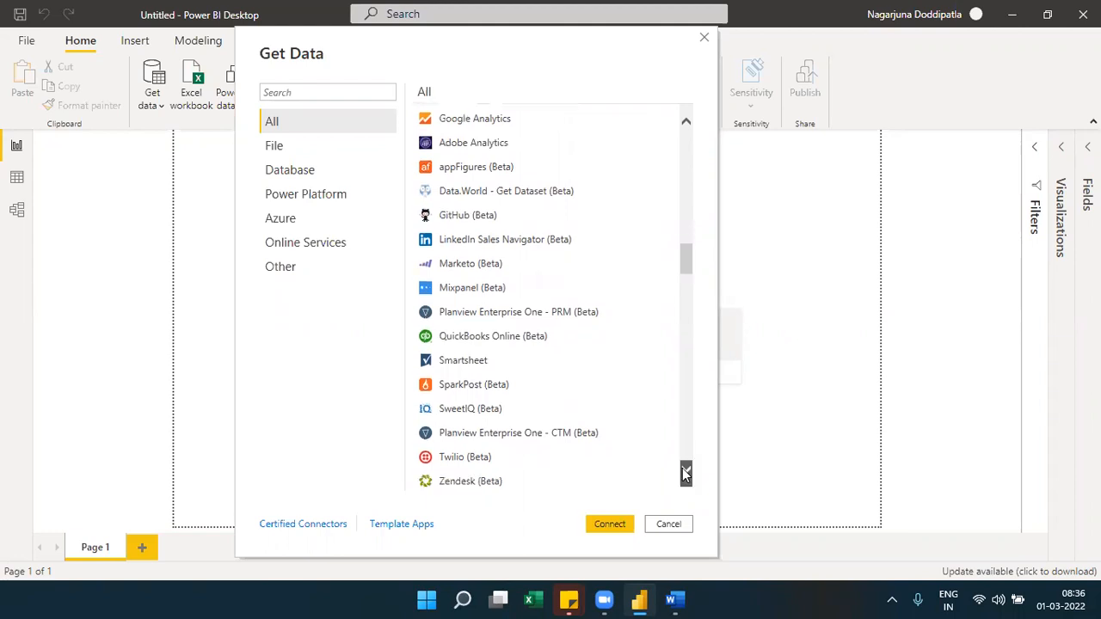
{"action": "scroll", "coordinate": [685, 473], "scroll_direction": "down", "scroll_amount": 1}
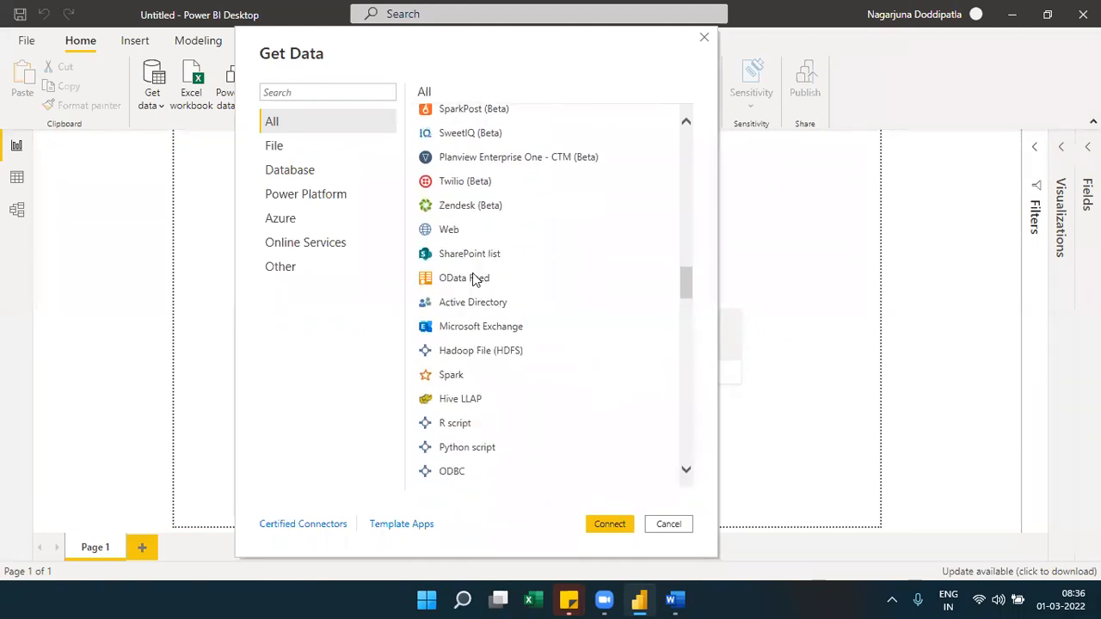
Review the connectors in the File, Database, Power Platform, Azure, Online Services and Other categories, and return to File.
{"action": "left_click", "coordinate": [284, 151]}
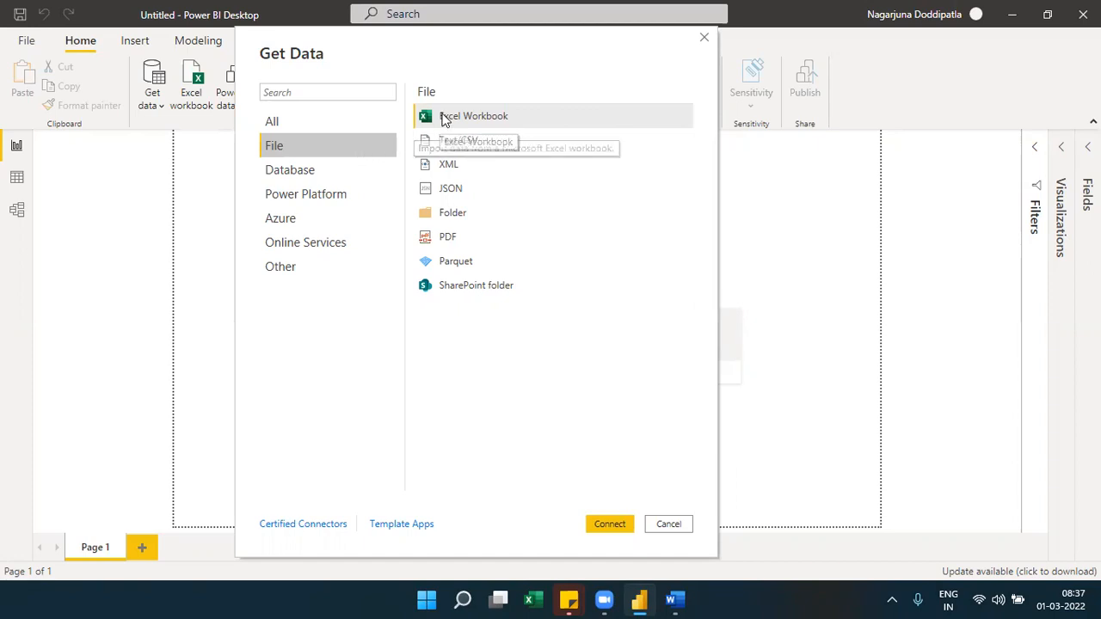
{"action": "left_click", "coordinate": [293, 176]}
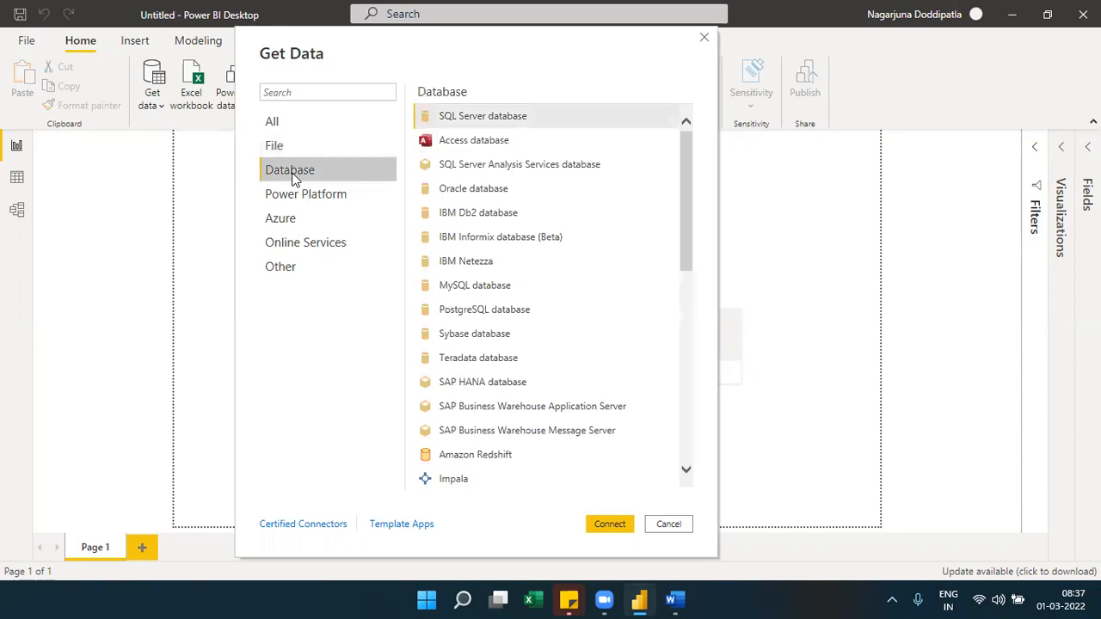
{"action": "left_click", "coordinate": [299, 197]}
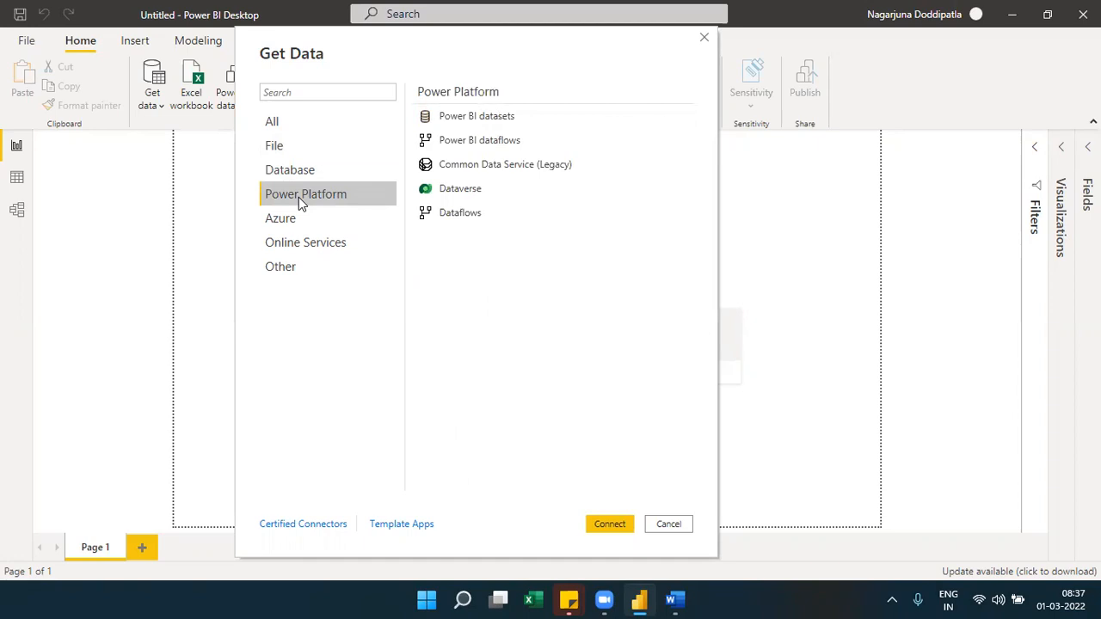
{"action": "left_click", "coordinate": [302, 222]}
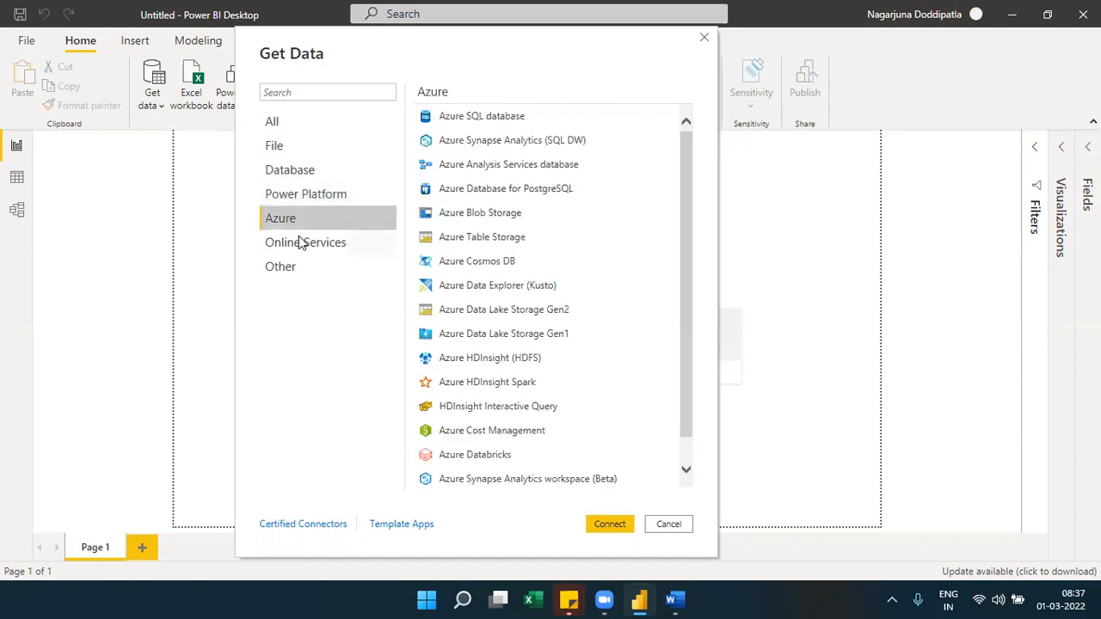
{"action": "left_click", "coordinate": [301, 245]}
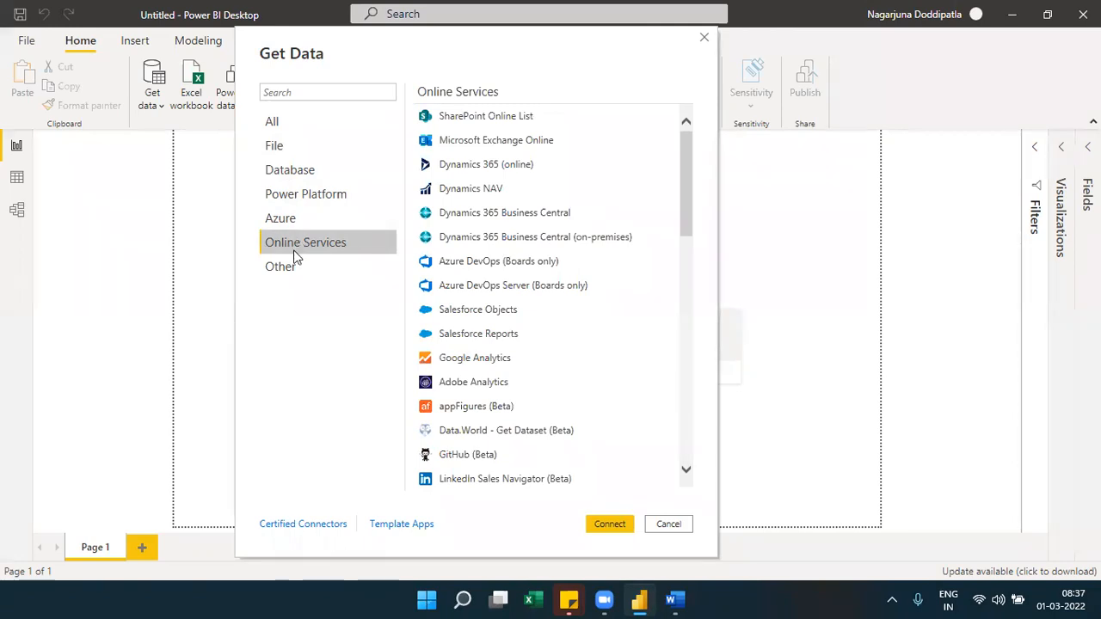
{"action": "left_click", "coordinate": [291, 267]}
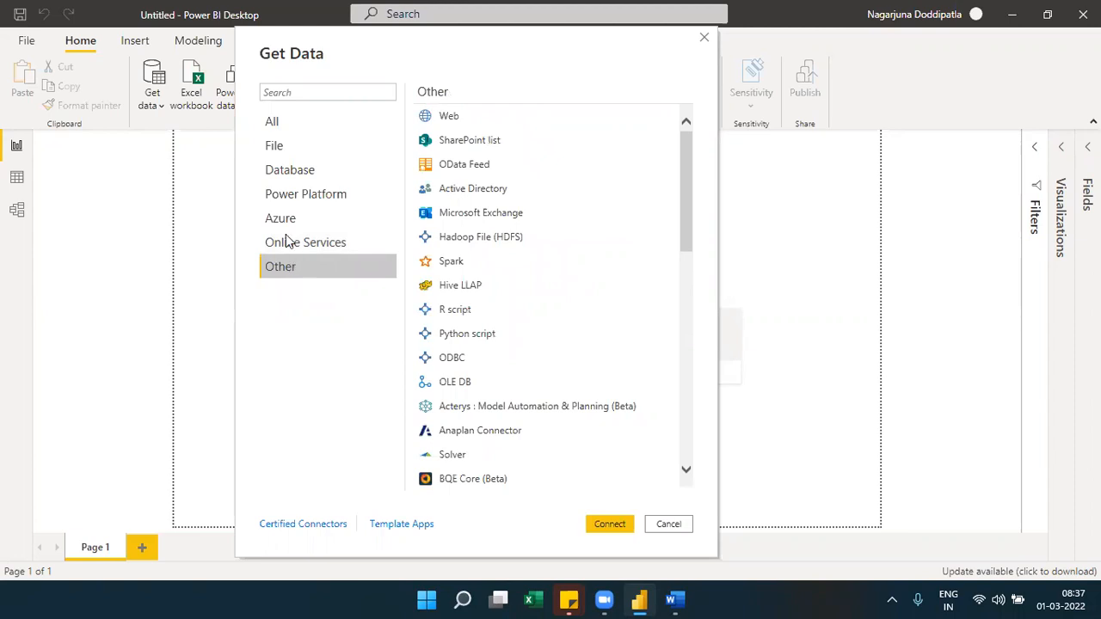
{"action": "left_click", "coordinate": [292, 151]}
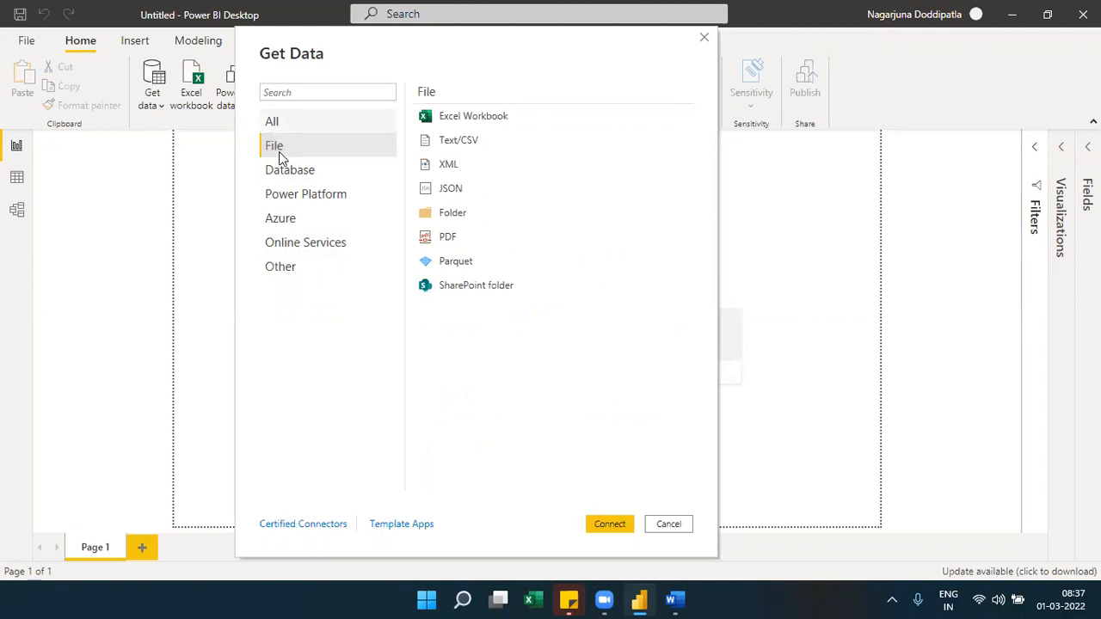
{"action": "left_click", "coordinate": [279, 151]}
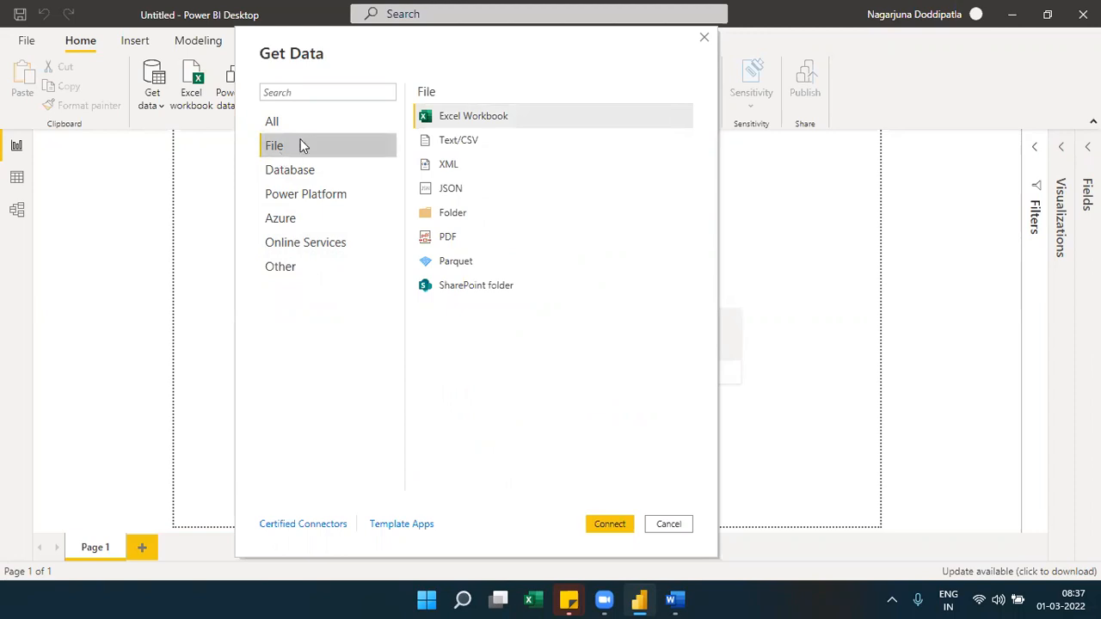
Search the data connectors for "Sales" and for "Web", and clear the search.
{"action": "left_click", "coordinate": [320, 91]}
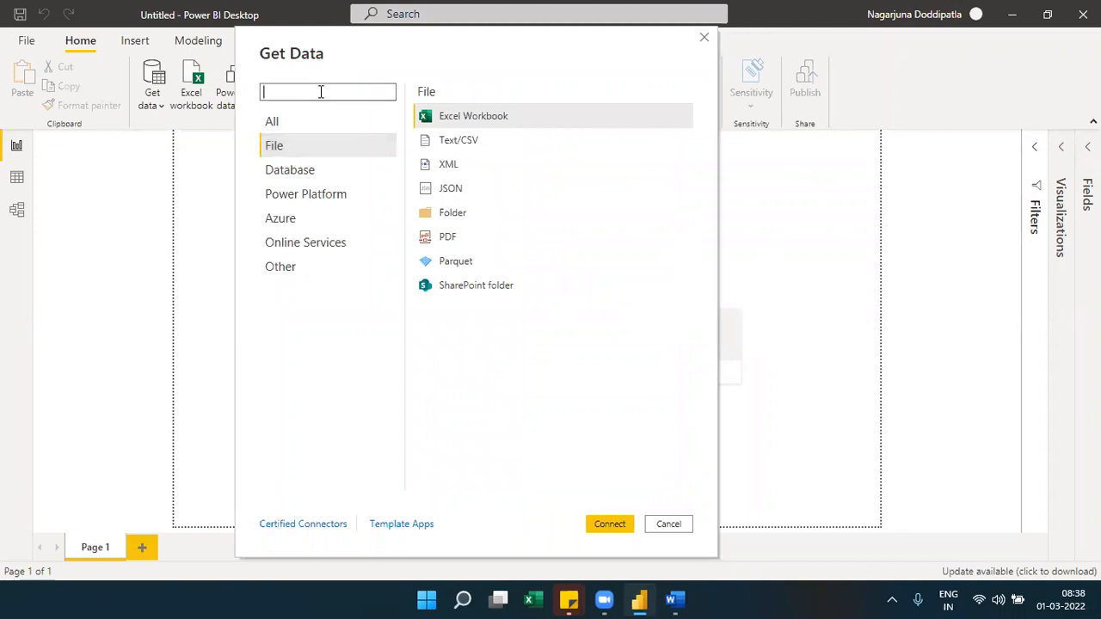
{"action": "type", "text": "Sales"}
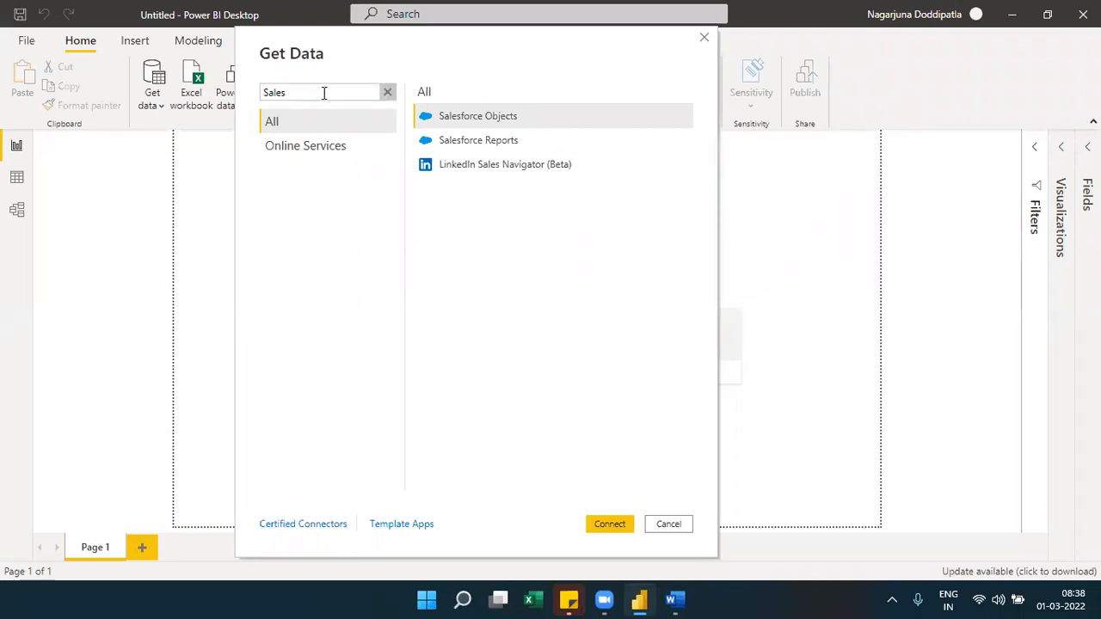
{"action": "left_click", "coordinate": [386, 90]}
{"action": "type", "text": "Web"}
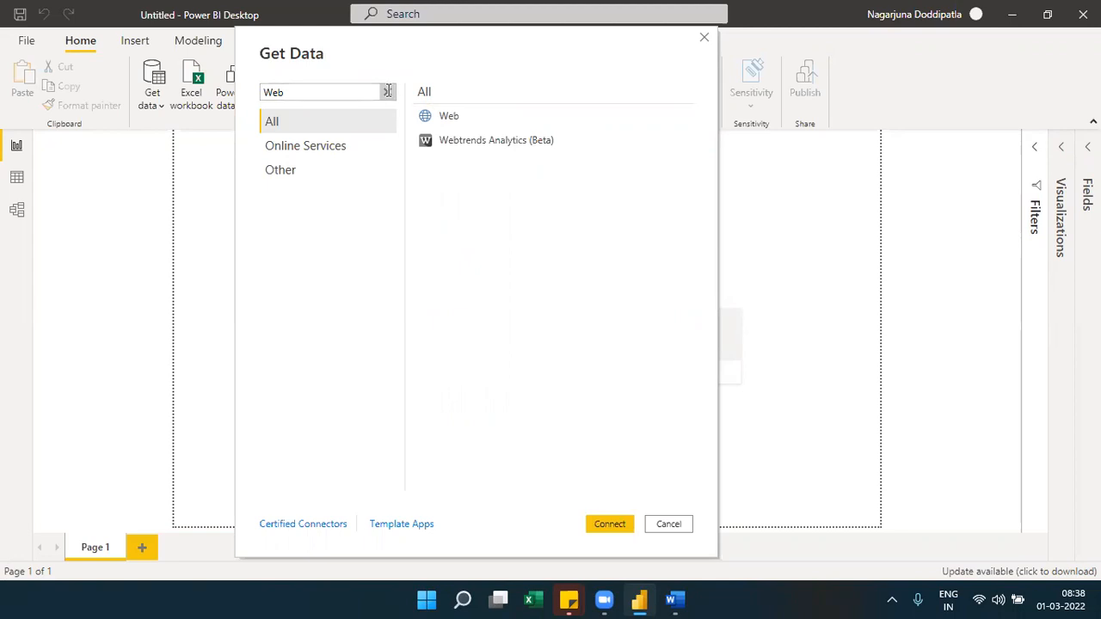
{"action": "left_click", "coordinate": [387, 89]}
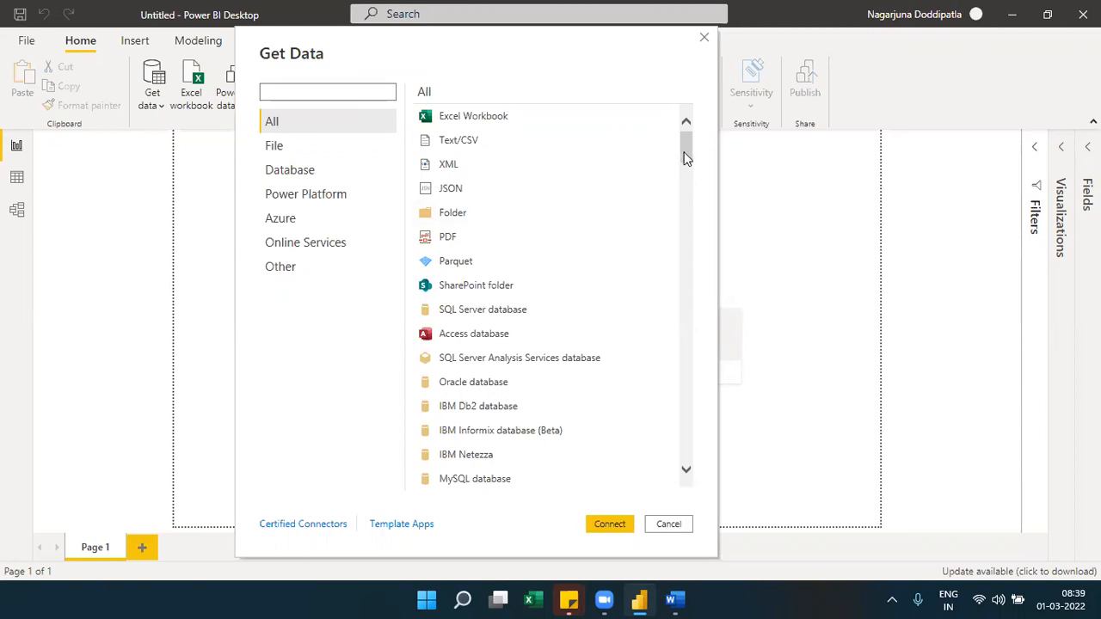
Browse the complete connector list to its end and back, and close the Get Data dialog.
{"action": "left_click_drag", "start_coordinate": [685, 157], "coordinate": [691, 259]}
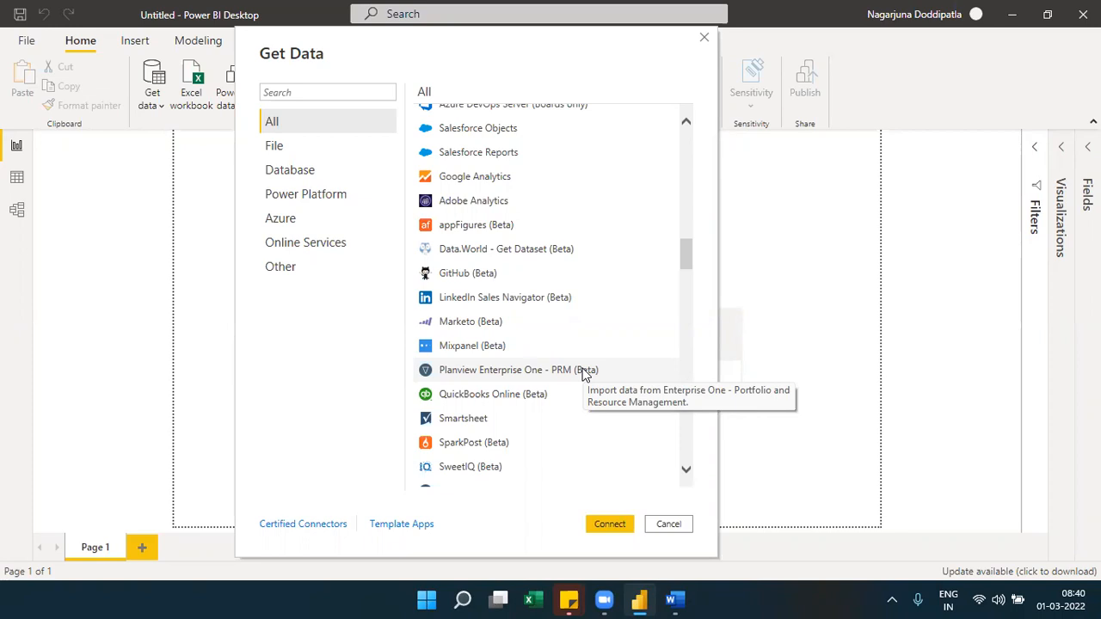
{"action": "left_click_drag", "start_coordinate": [687, 252], "coordinate": [686, 447]}
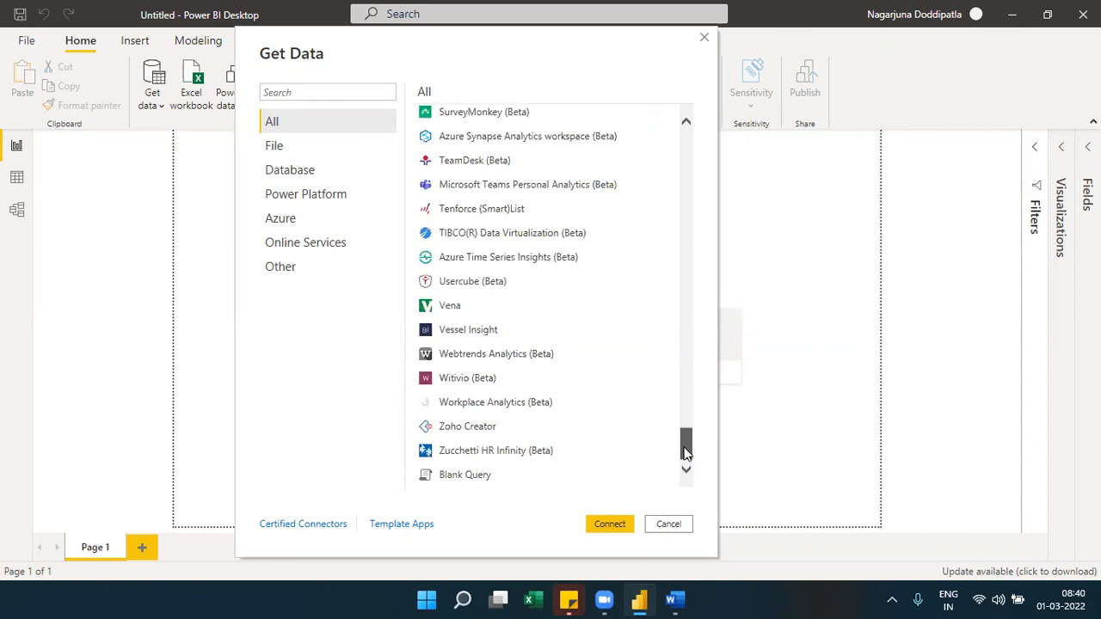
{"action": "scroll", "coordinate": [675, 379], "scroll_direction": "up", "scroll_amount": 20}
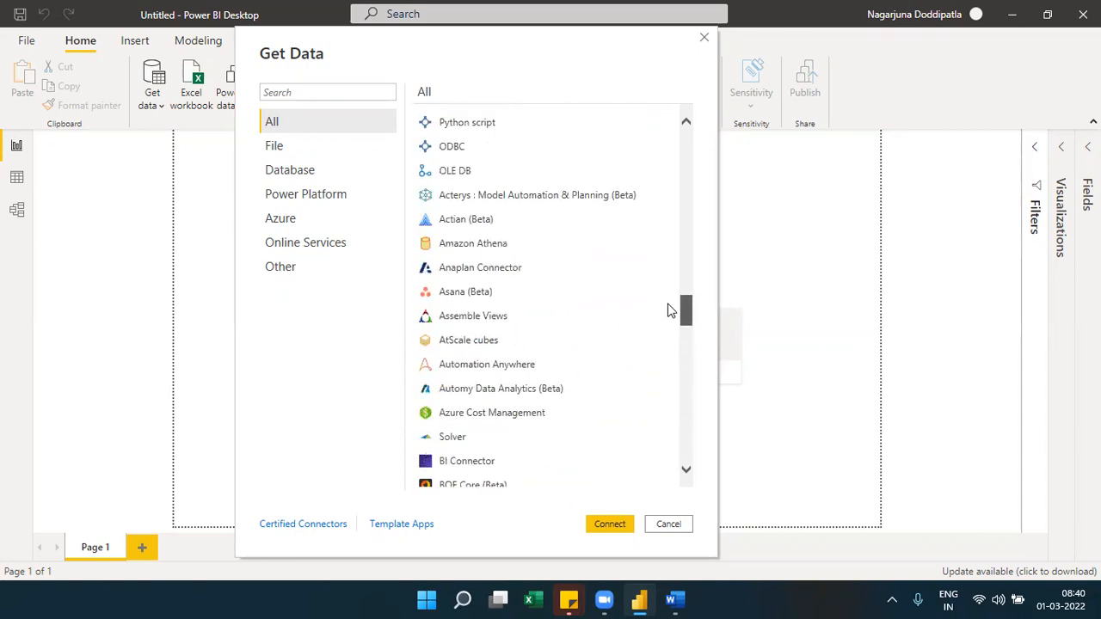
{"action": "scroll", "coordinate": [667, 256], "scroll_direction": "up", "scroll_amount": 18}
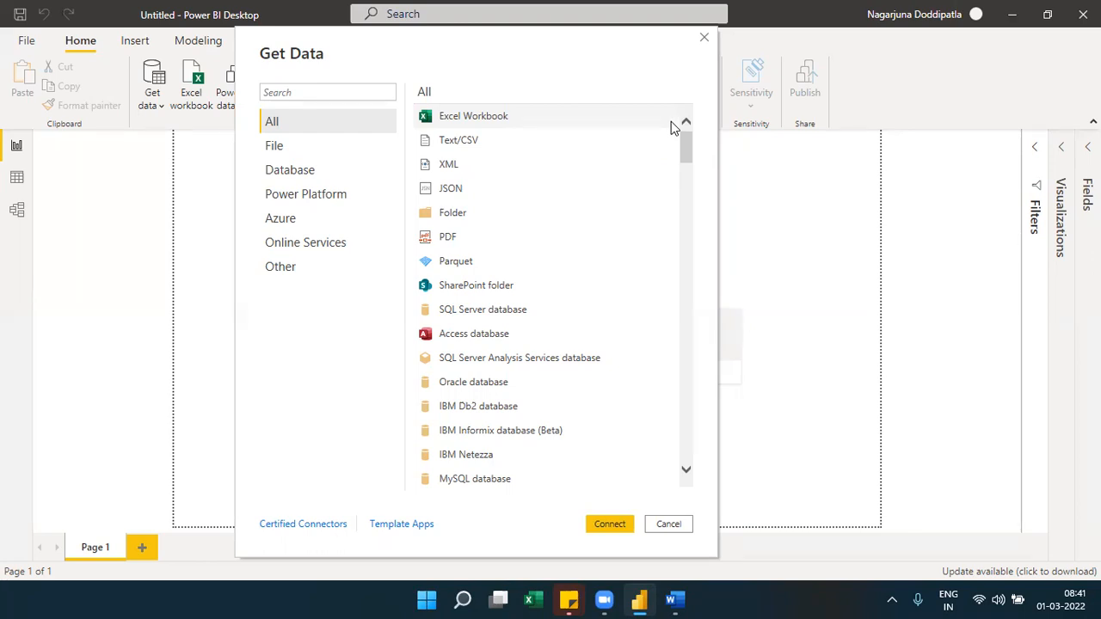
{"action": "left_click", "coordinate": [703, 41]}
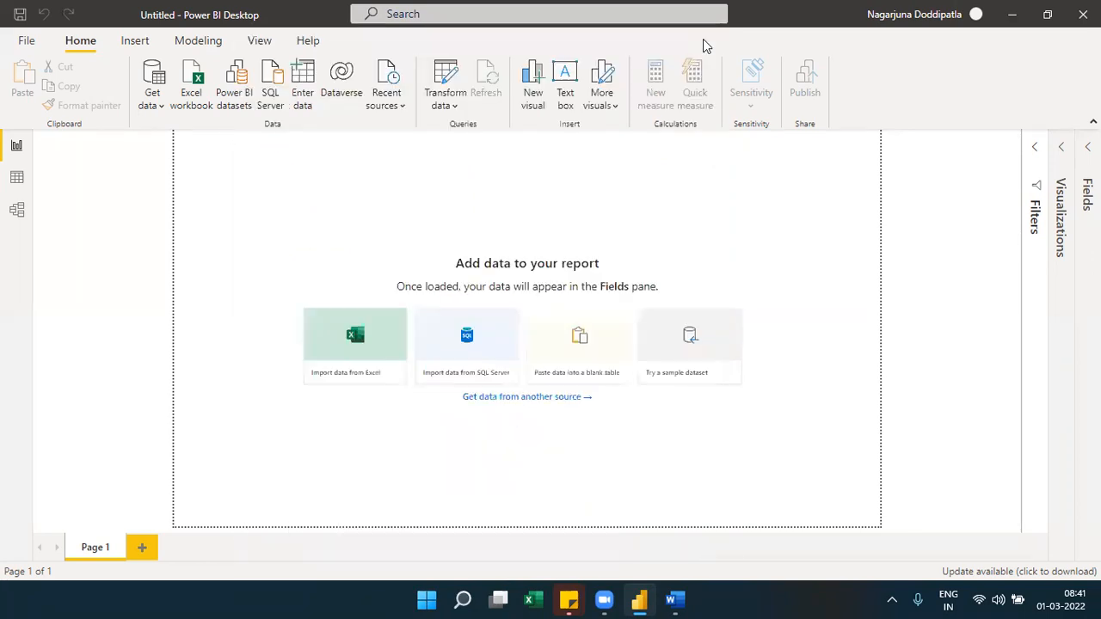
Open the program options and display the global Privacy and Security settings.
{"action": "left_click", "coordinate": [36, 48]}
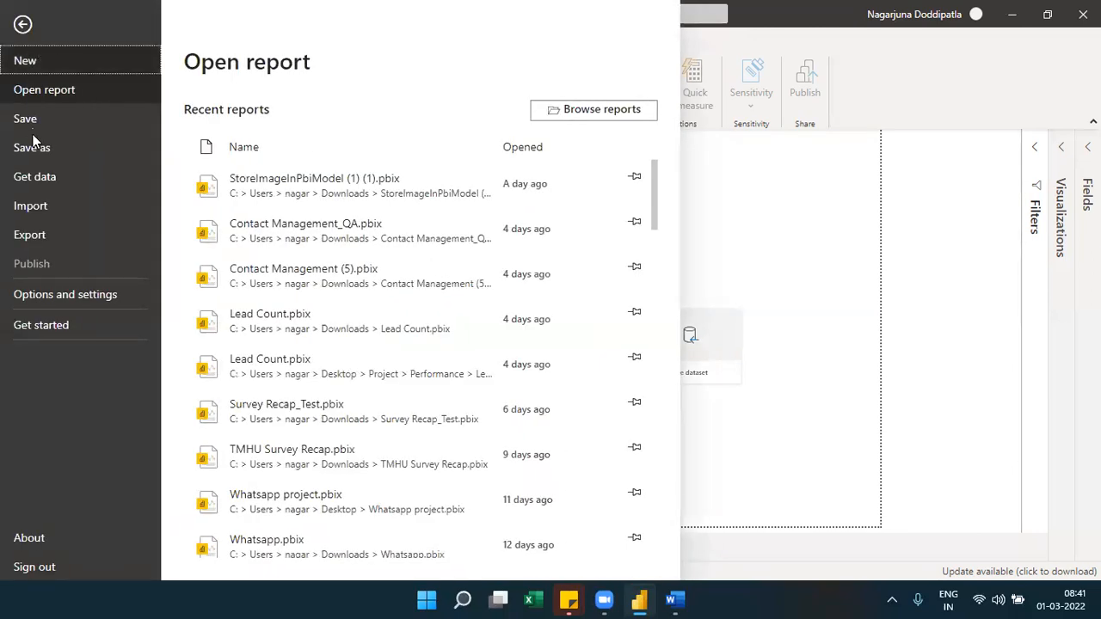
{"action": "left_click", "coordinate": [62, 294]}
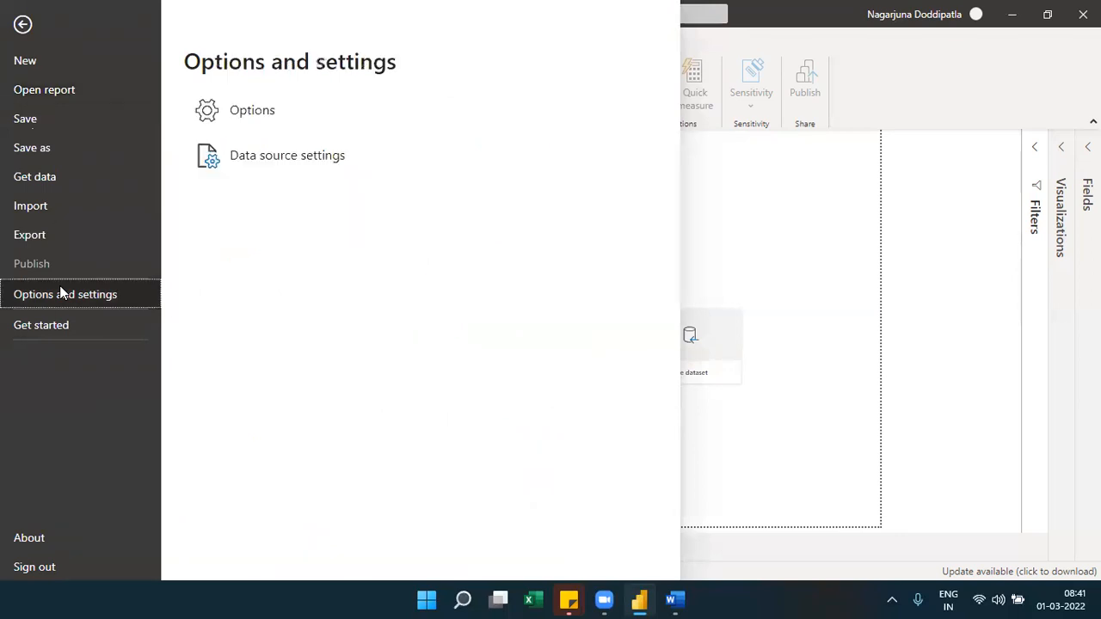
{"action": "left_click", "coordinate": [221, 121]}
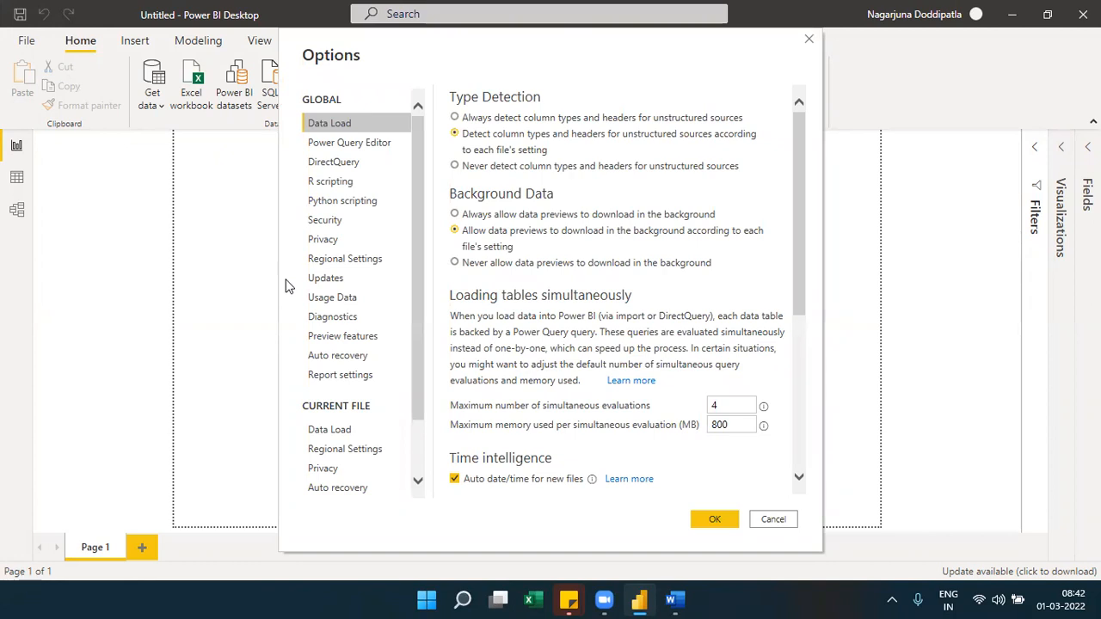
{"action": "left_click", "coordinate": [348, 243]}
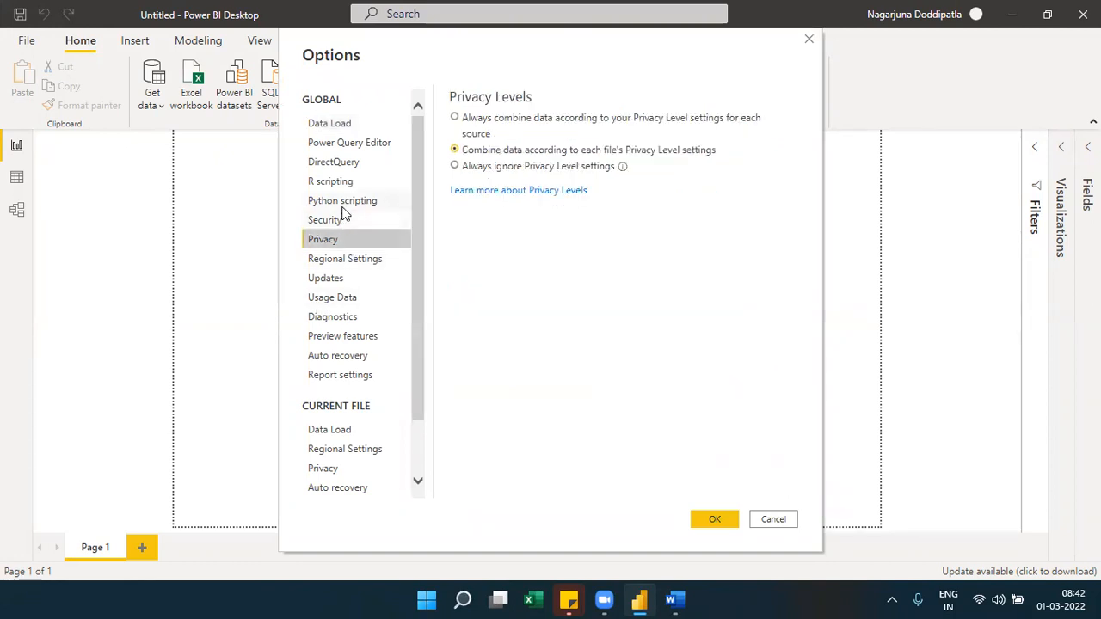
{"action": "left_click", "coordinate": [341, 207]}
{"action": "left_click", "coordinate": [336, 222]}
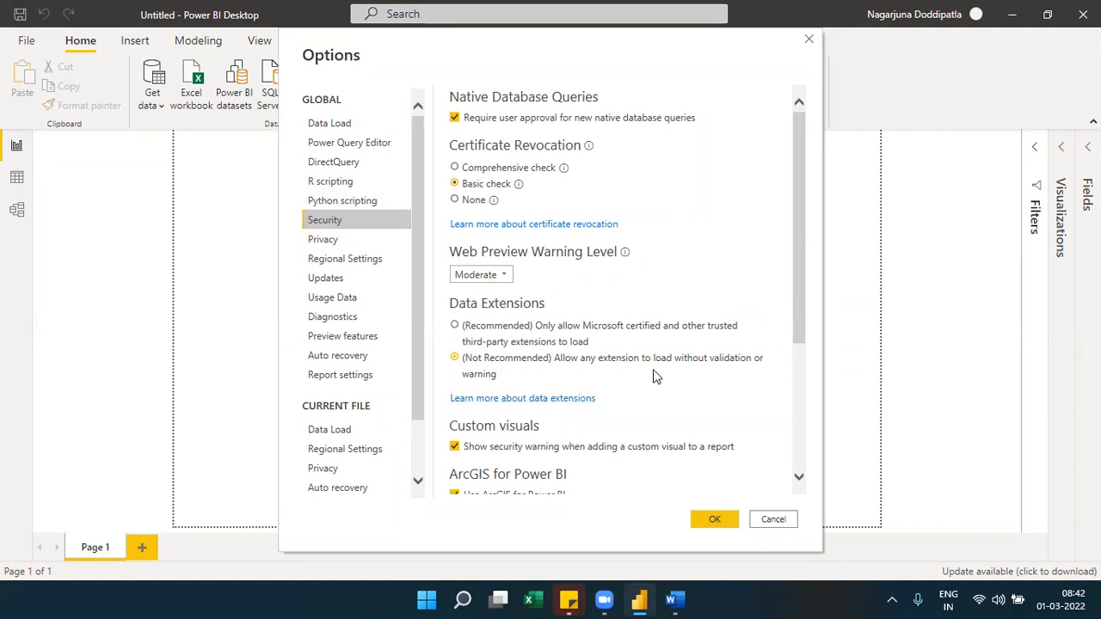
Switch Data Extensions between allowing only certified extensions and allowing any extension, and close the options without saving.
{"action": "left_click", "coordinate": [456, 326]}
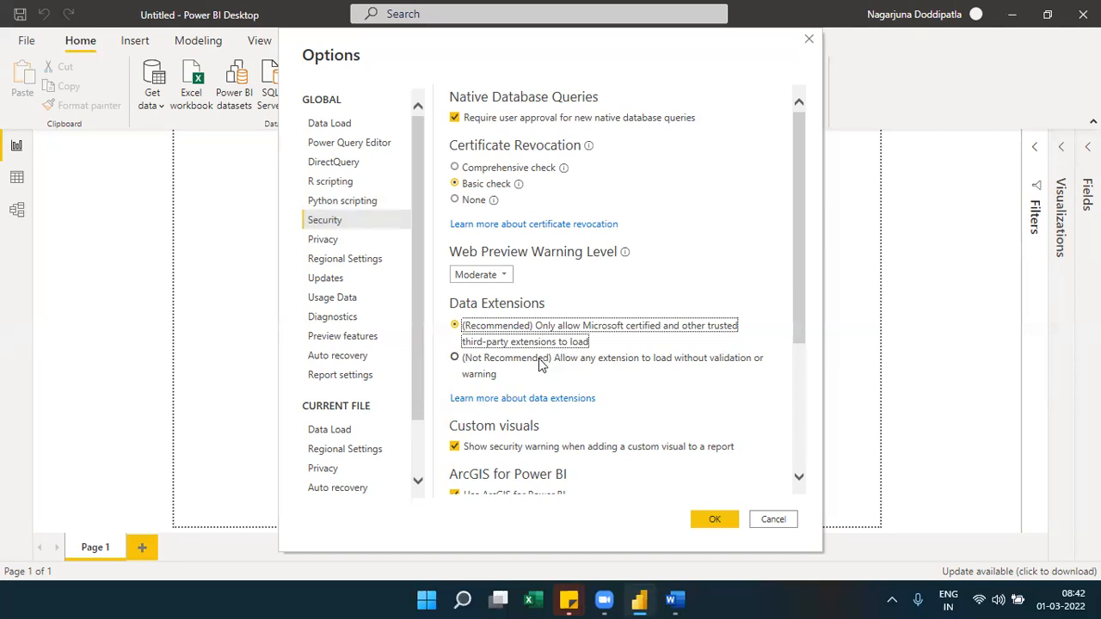
{"action": "left_click", "coordinate": [538, 368]}
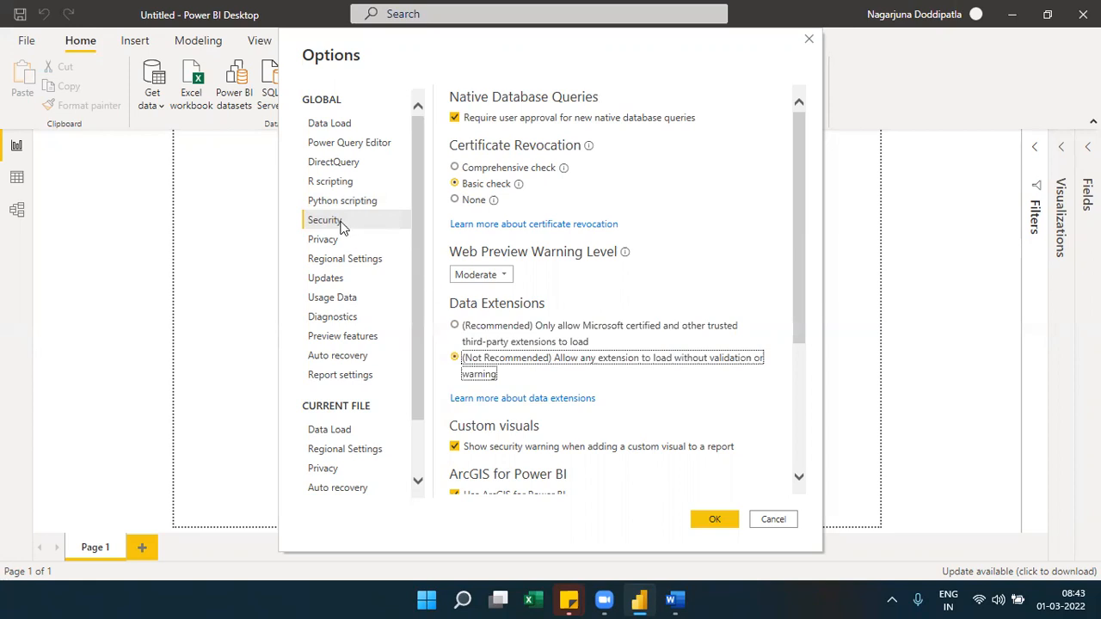
{"action": "left_click", "coordinate": [478, 334]}
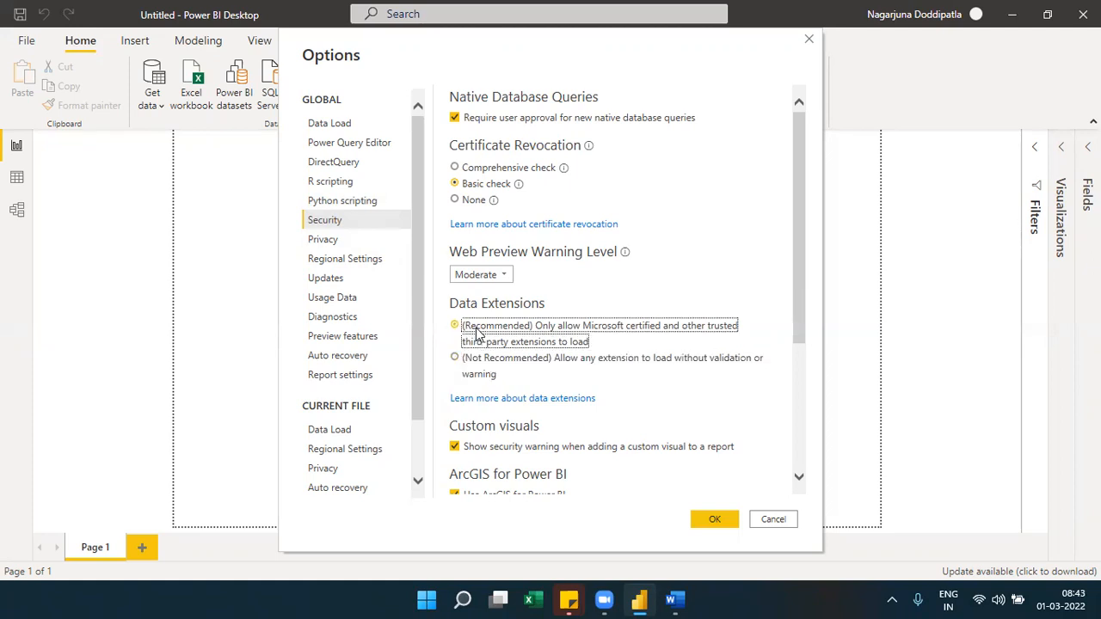
{"action": "left_click", "coordinate": [497, 372]}
{"action": "left_click", "coordinate": [520, 335]}
{"action": "left_click", "coordinate": [809, 41]}
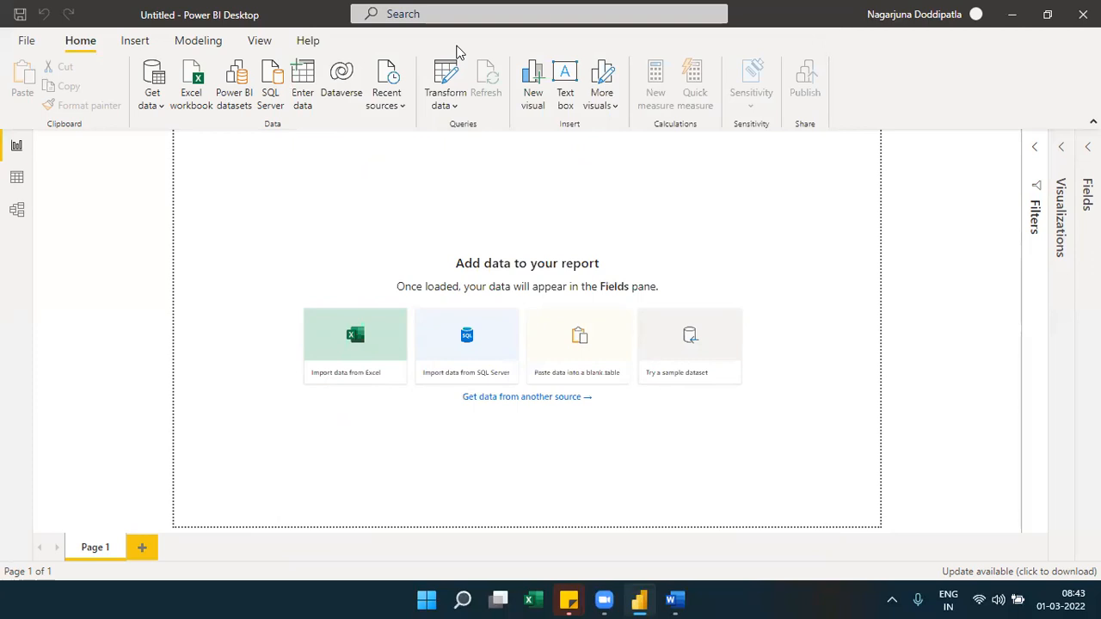
Browse the complete list of data connectors in the Get Data dialog, and close the dialog.
{"action": "left_click", "coordinate": [155, 103]}
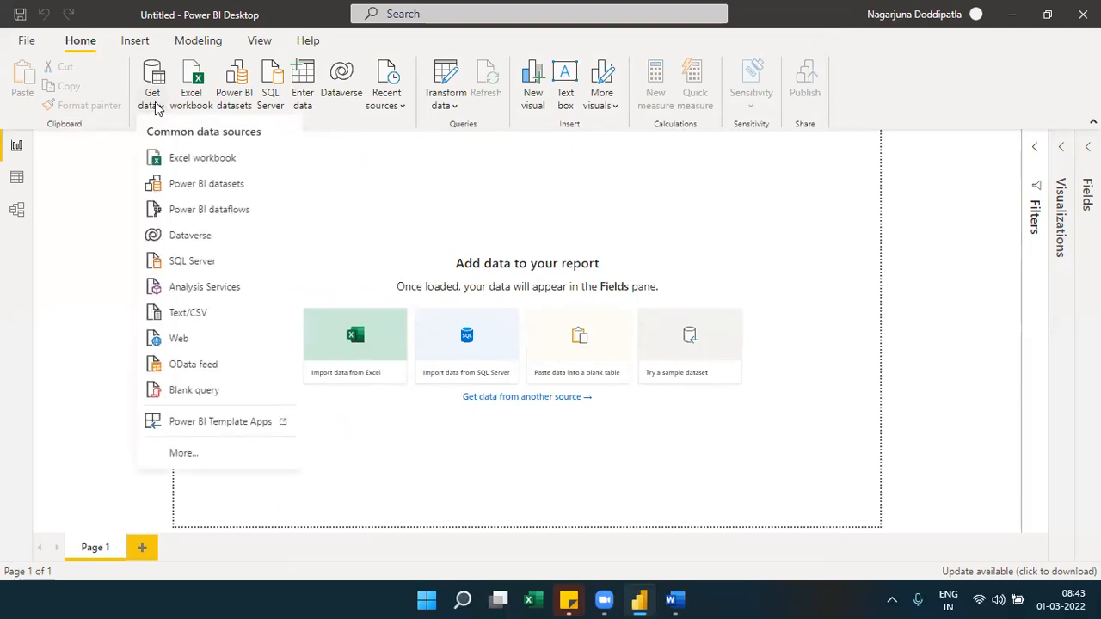
{"action": "left_click", "coordinate": [181, 454]}
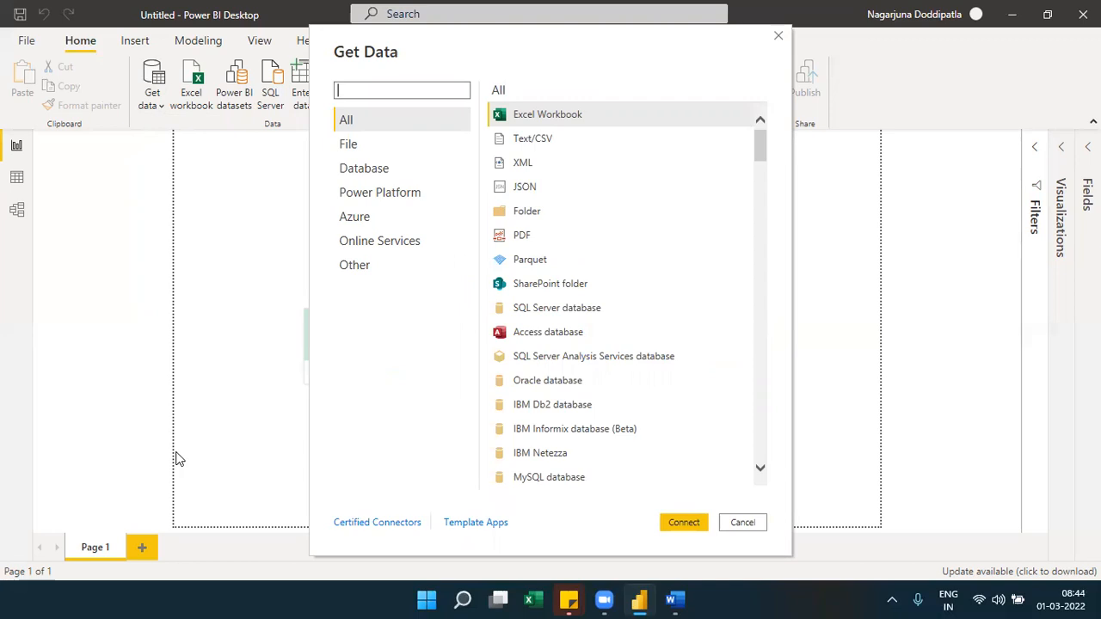
{"action": "left_click", "coordinate": [762, 355]}
{"action": "left_click", "coordinate": [762, 355]}
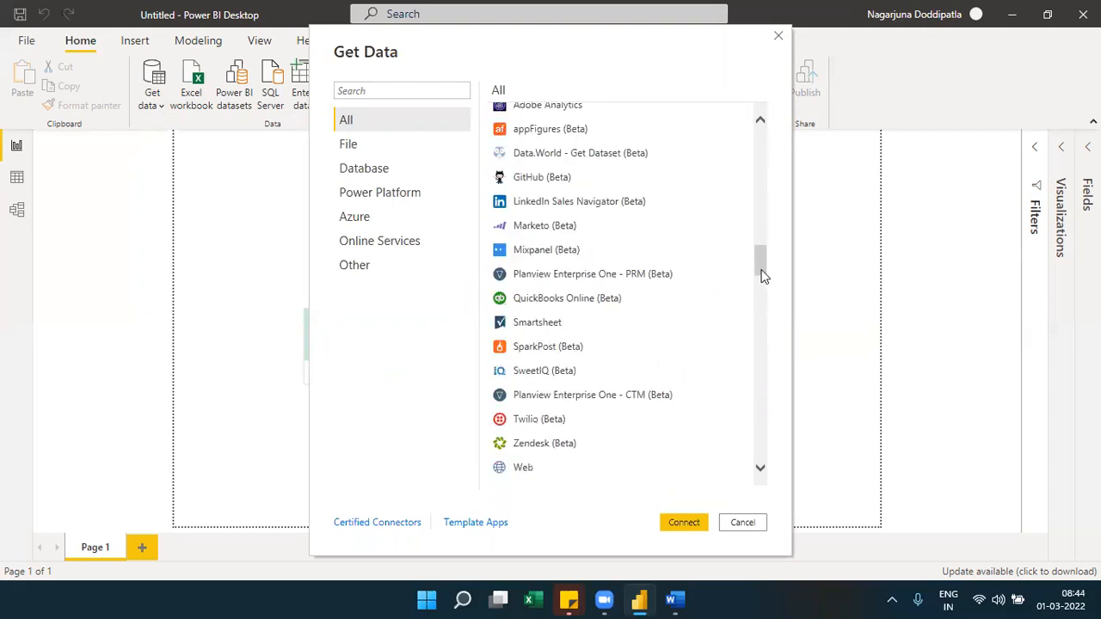
{"action": "left_click_drag", "start_coordinate": [762, 273], "coordinate": [757, 373]}
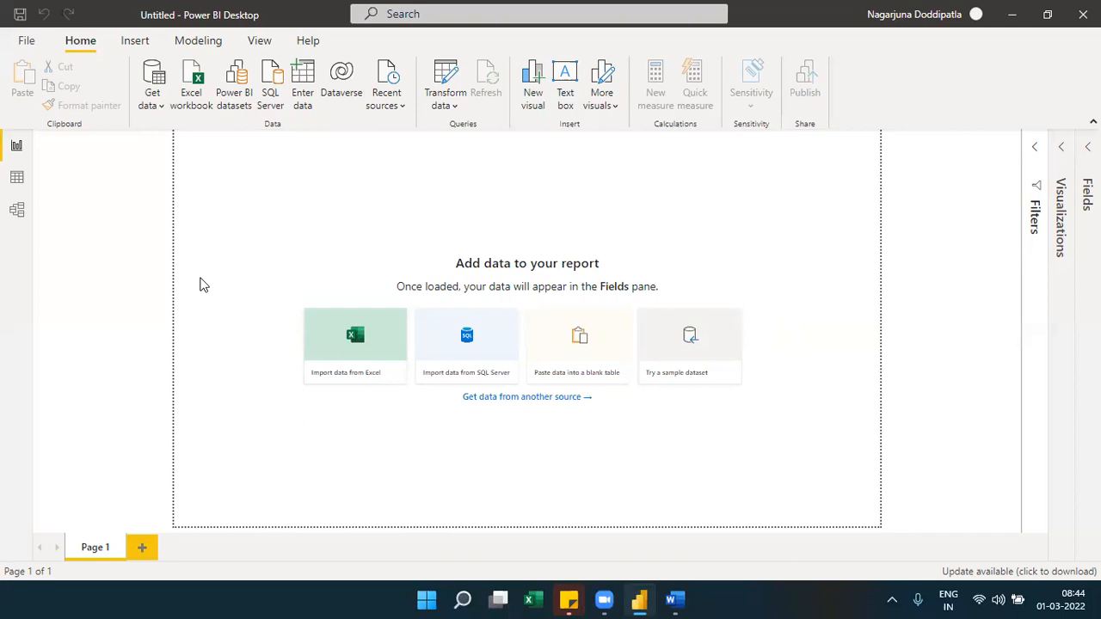
View the common data sources and the Fields pane, and collapse both again.
{"action": "left_click", "coordinate": [162, 110]}
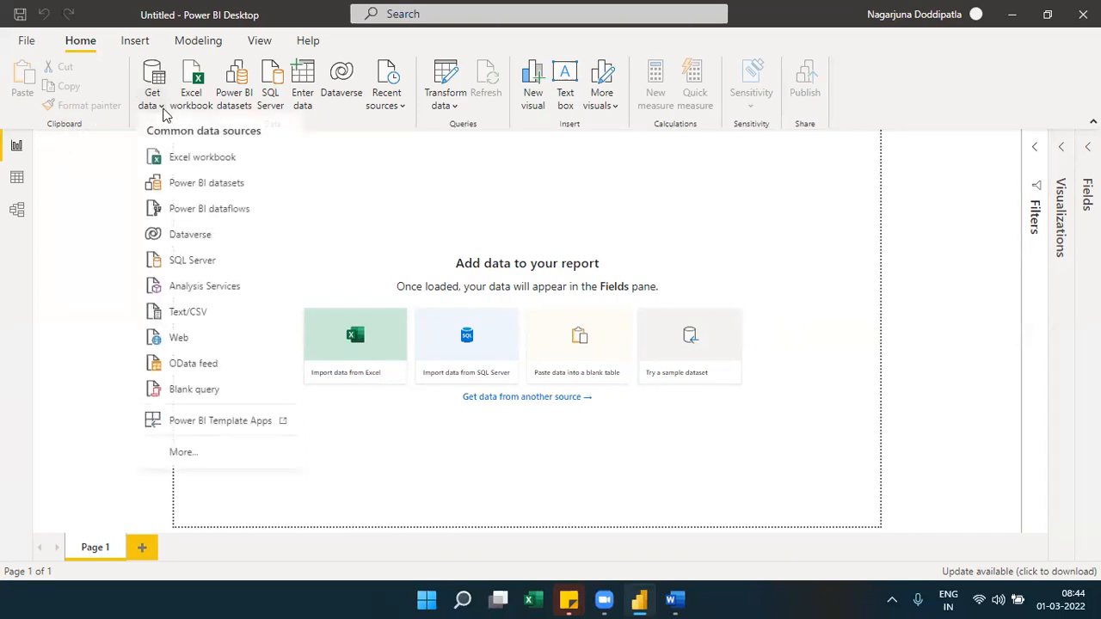
{"action": "left_click", "coordinate": [315, 130]}
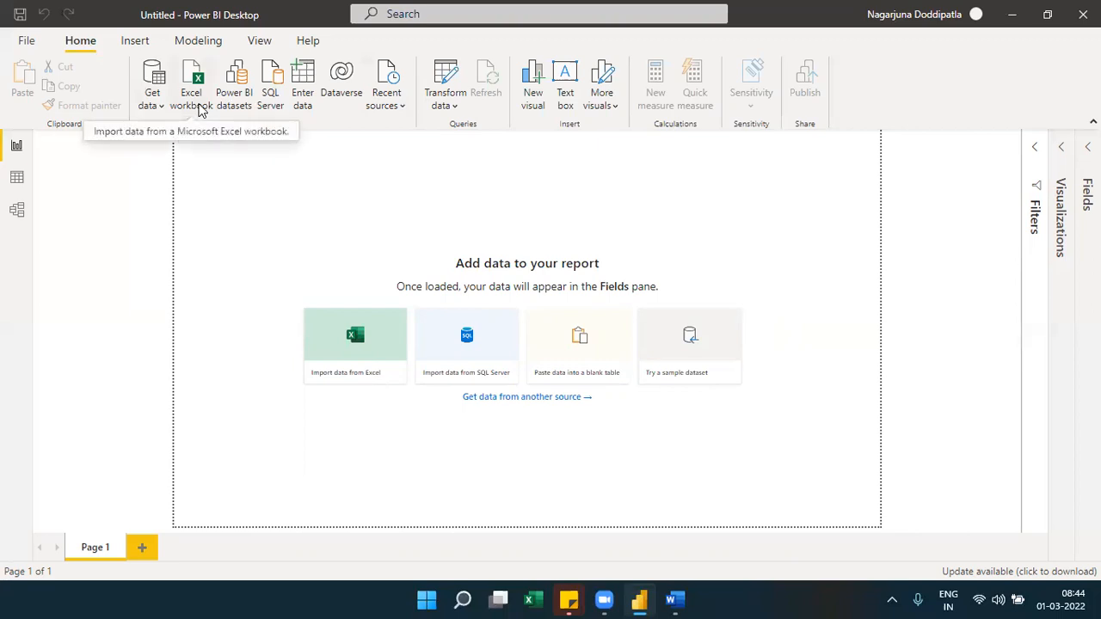
{"action": "left_click", "coordinate": [153, 103]}
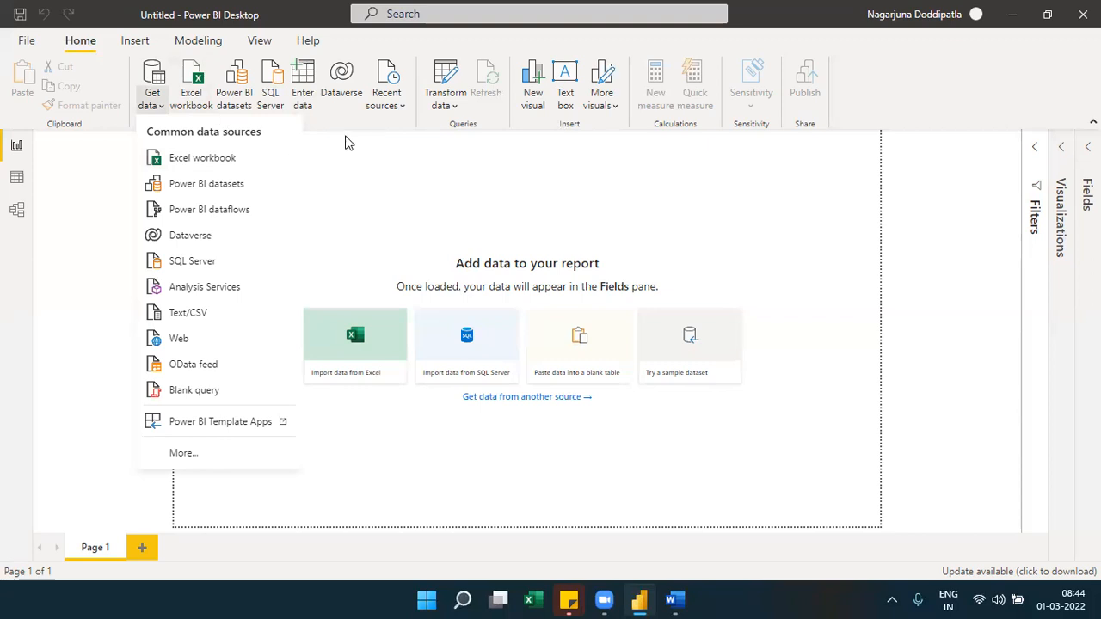
{"action": "left_click", "coordinate": [275, 150]}
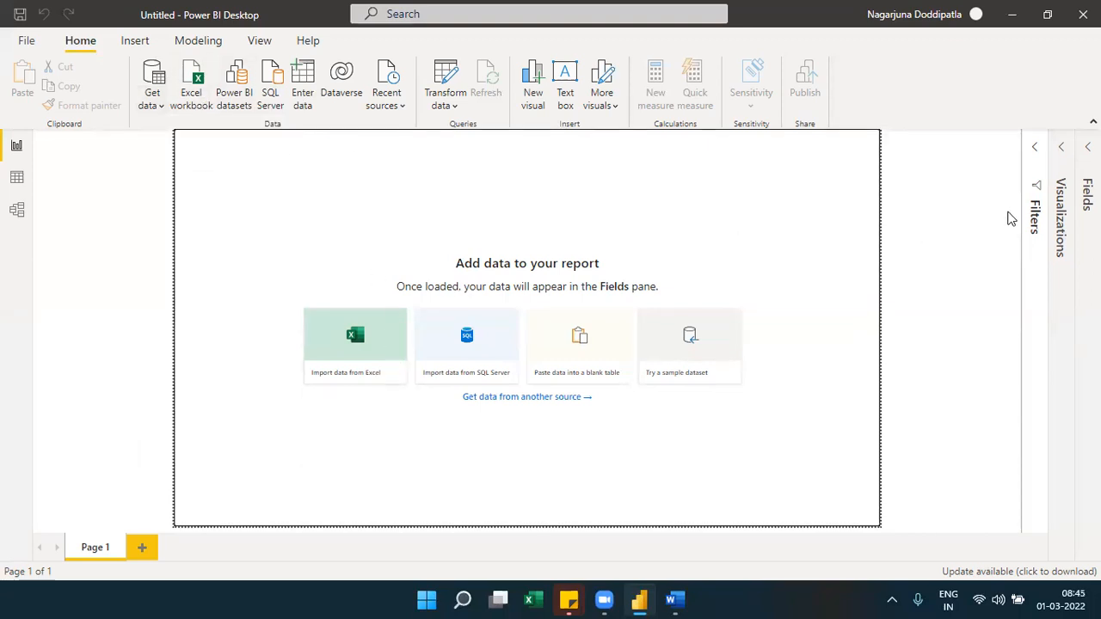
{"action": "left_click", "coordinate": [1087, 194]}
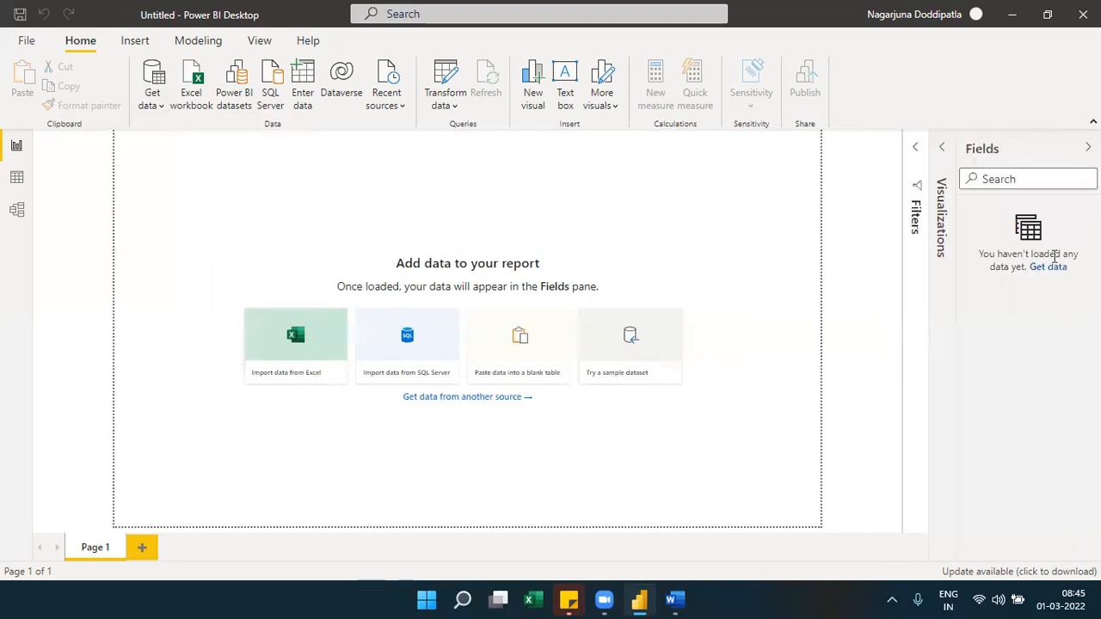
{"action": "left_click", "coordinate": [1011, 141]}
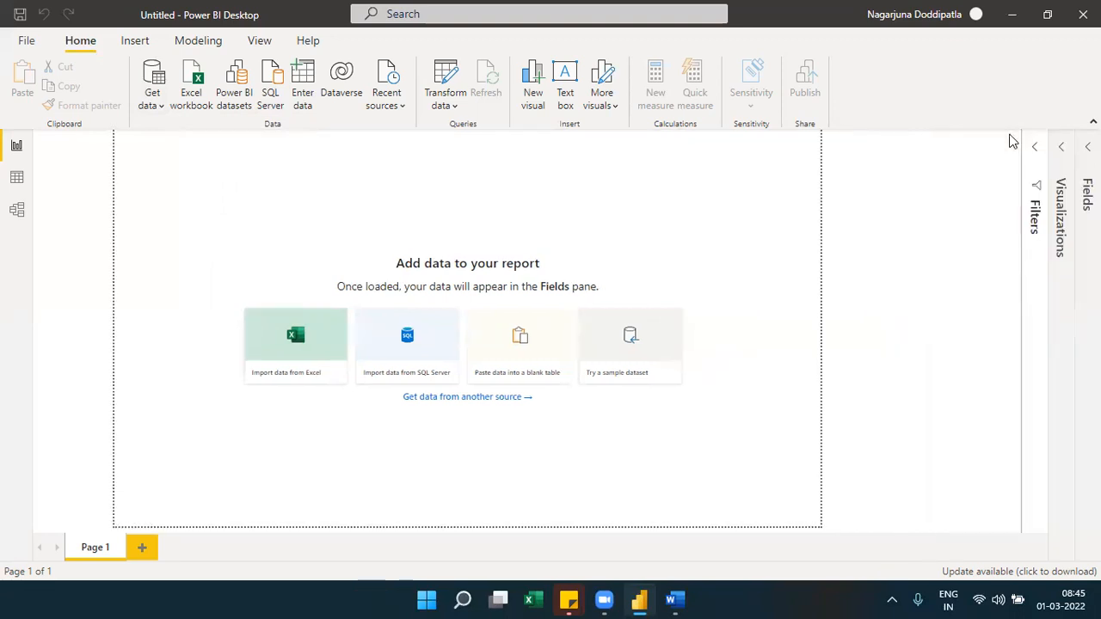
Connect to the Excel workbook Sample - Superstore (2) in the Desktop's Sources folder and maximize the Navigator.
{"action": "left_click", "coordinate": [159, 110]}
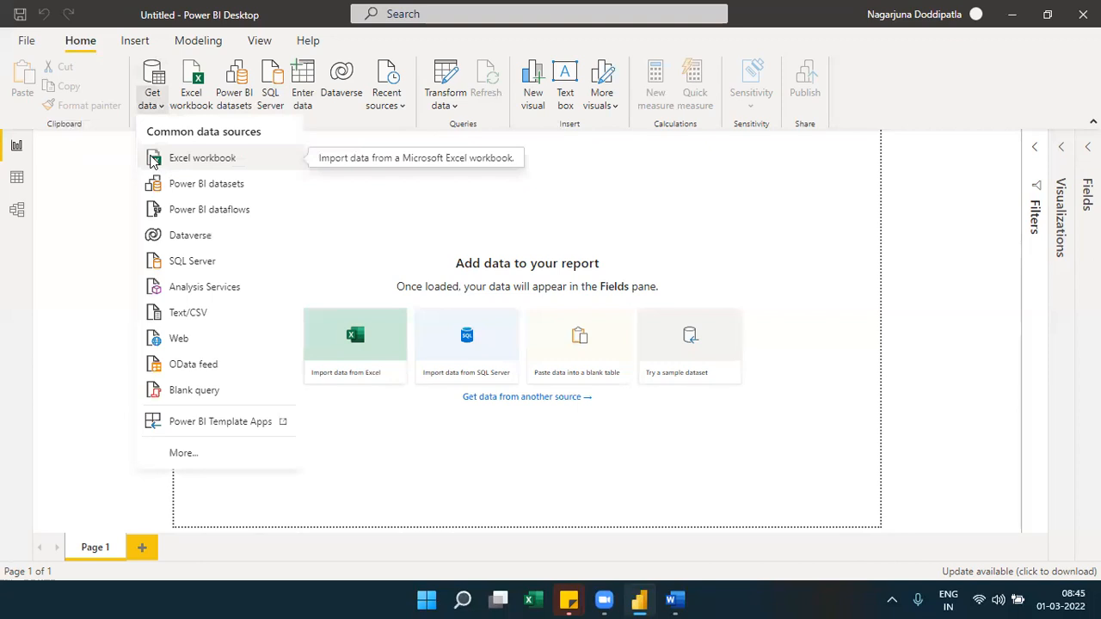
{"action": "left_click", "coordinate": [225, 170]}
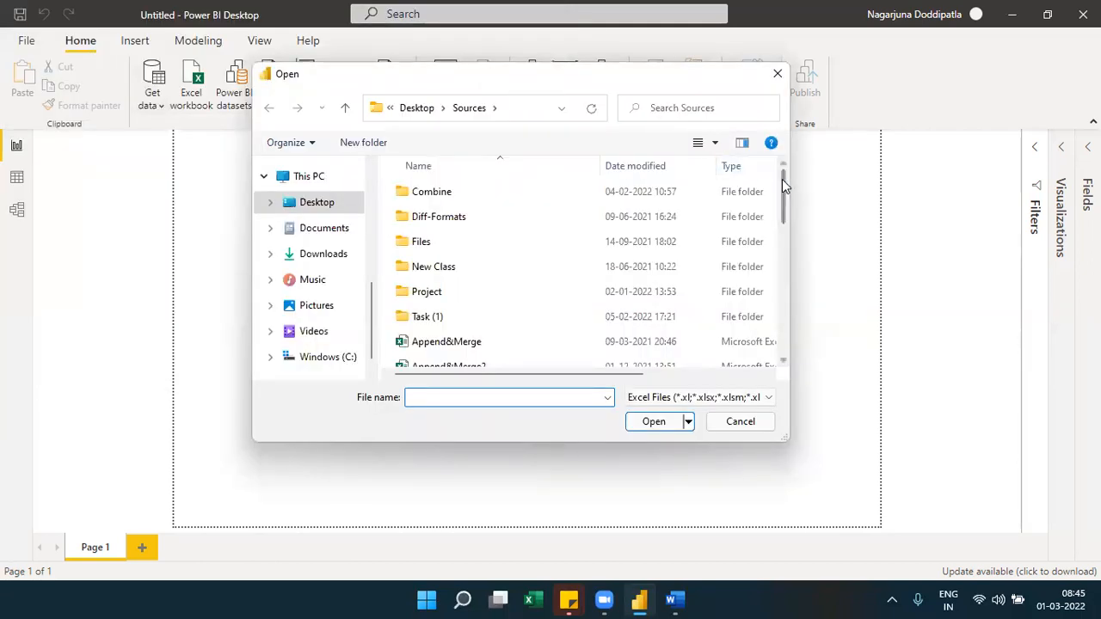
{"action": "left_click_drag", "start_coordinate": [782, 179], "coordinate": [793, 260]}
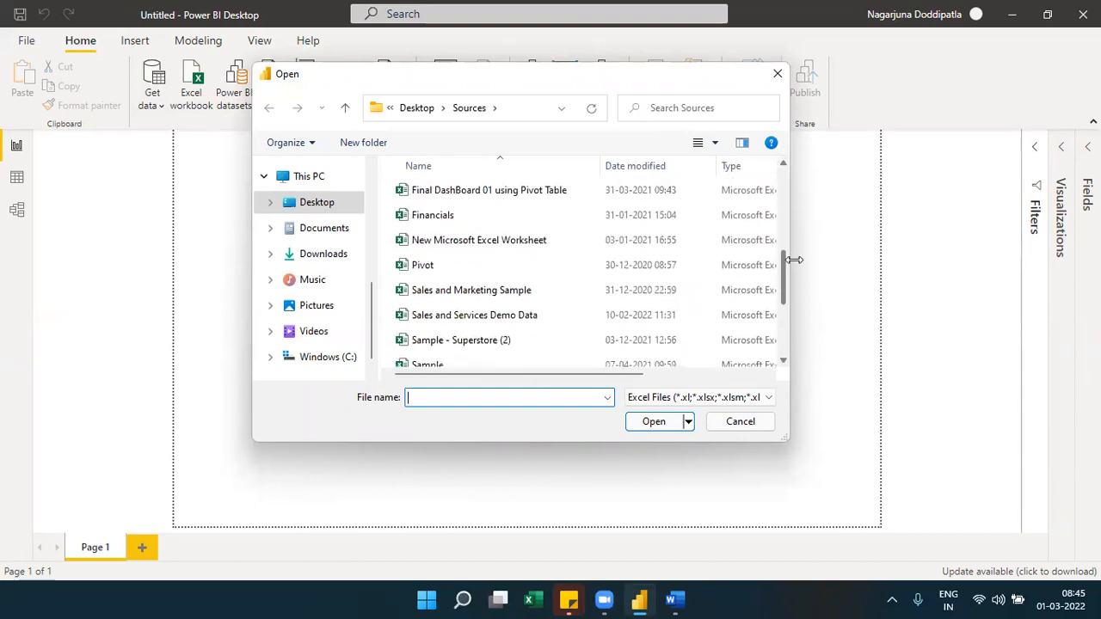
{"action": "double_click", "coordinate": [435, 342]}
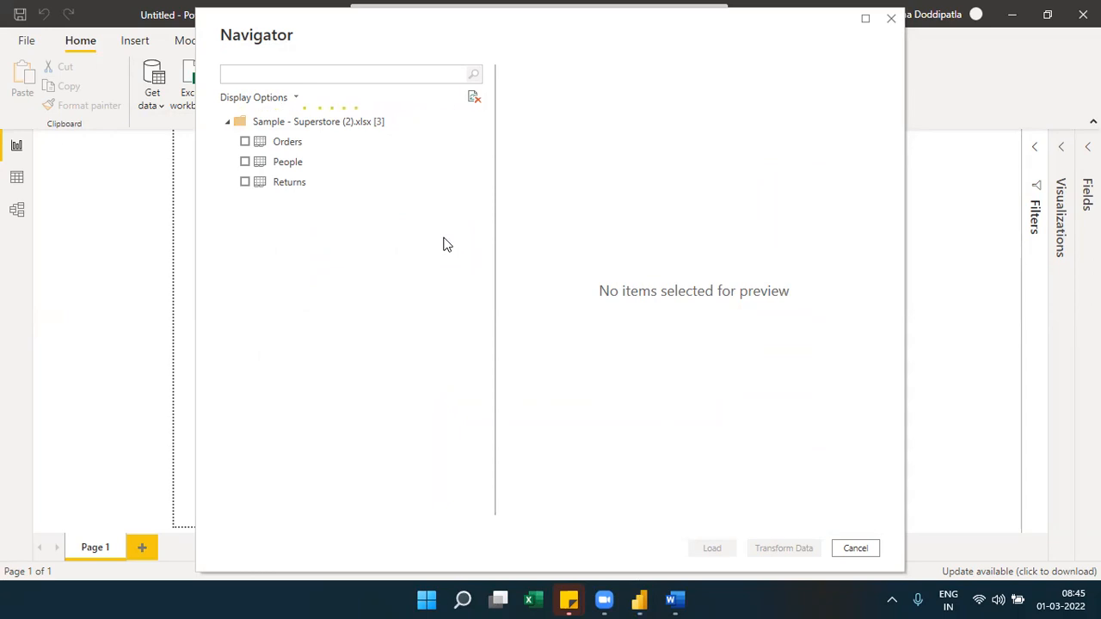
{"action": "double_click", "coordinate": [835, 28]}
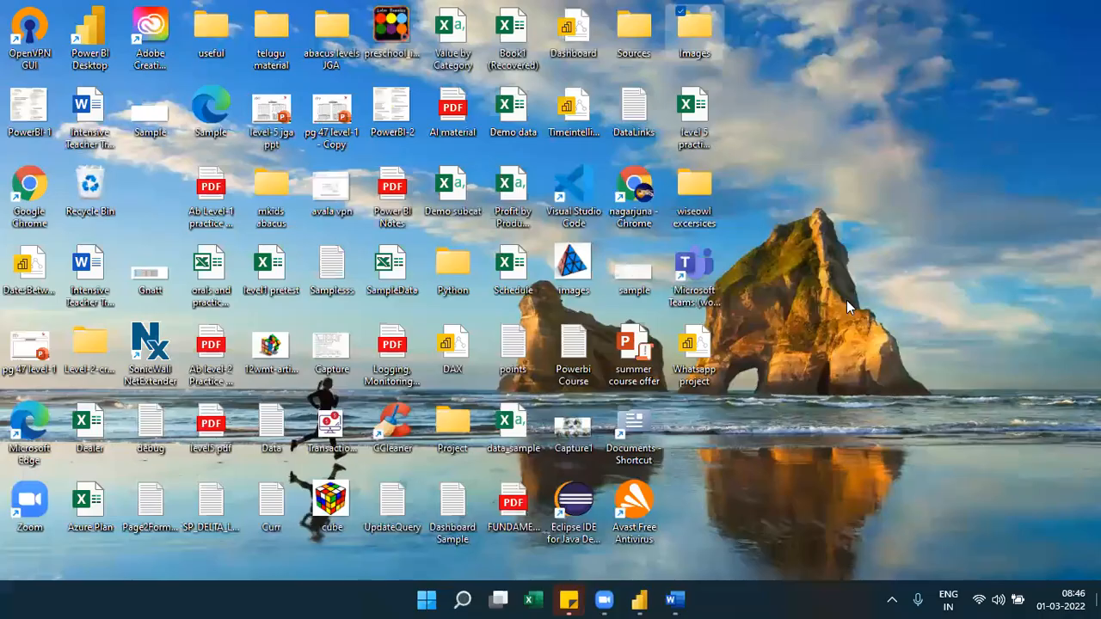
In File Explorer, find the Sample - Superstore (2) workbook in the Sources folder and open it in Excel.
{"action": "double_click", "coordinate": [698, 33]}
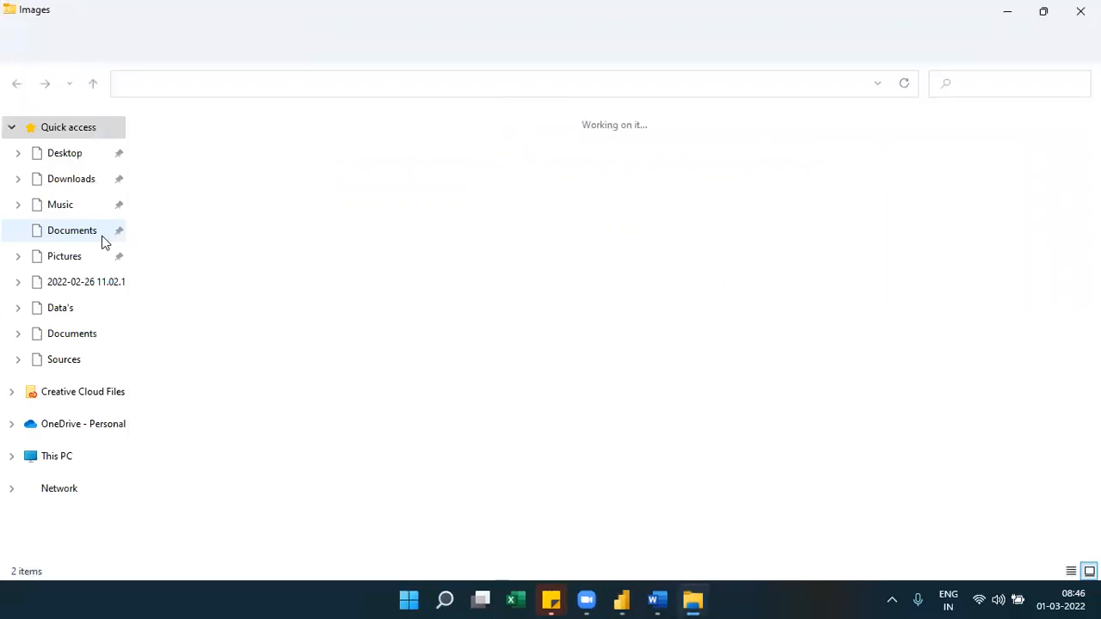
{"action": "left_click", "coordinate": [60, 361]}
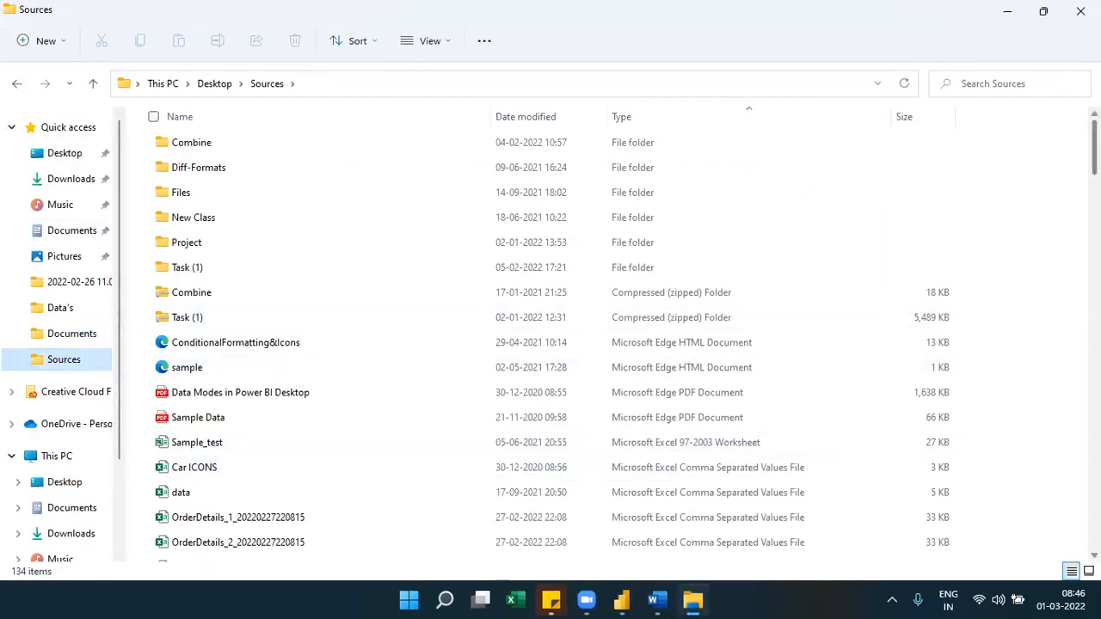
{"action": "scroll", "coordinate": [550, 336], "scroll_direction": "down", "scroll_amount": 5}
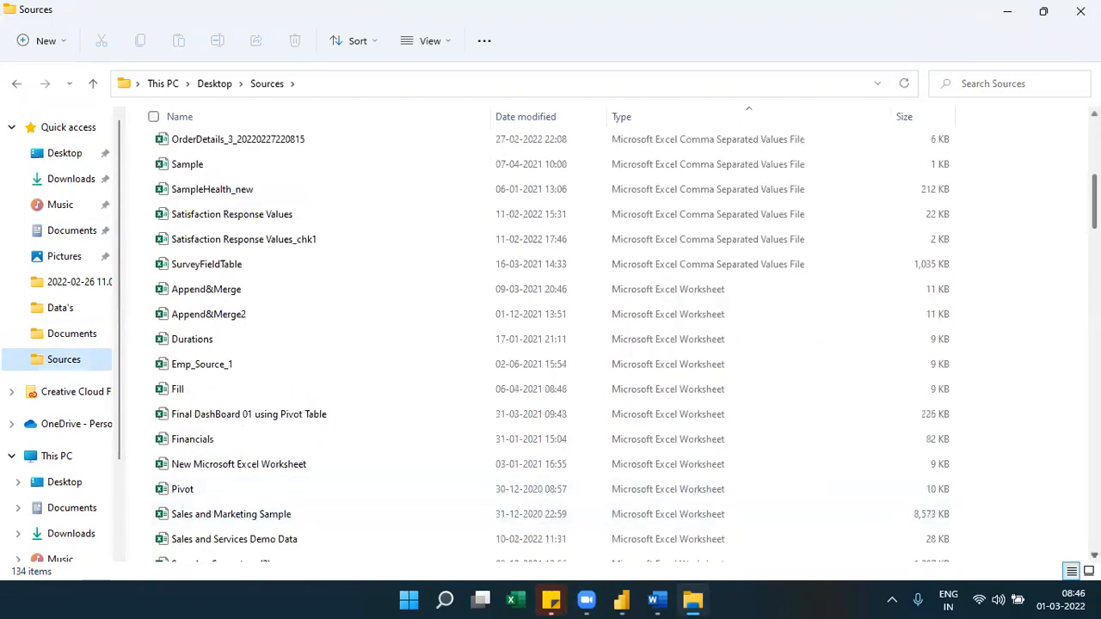
{"action": "scroll", "coordinate": [550, 344], "scroll_direction": "down", "scroll_amount": 1}
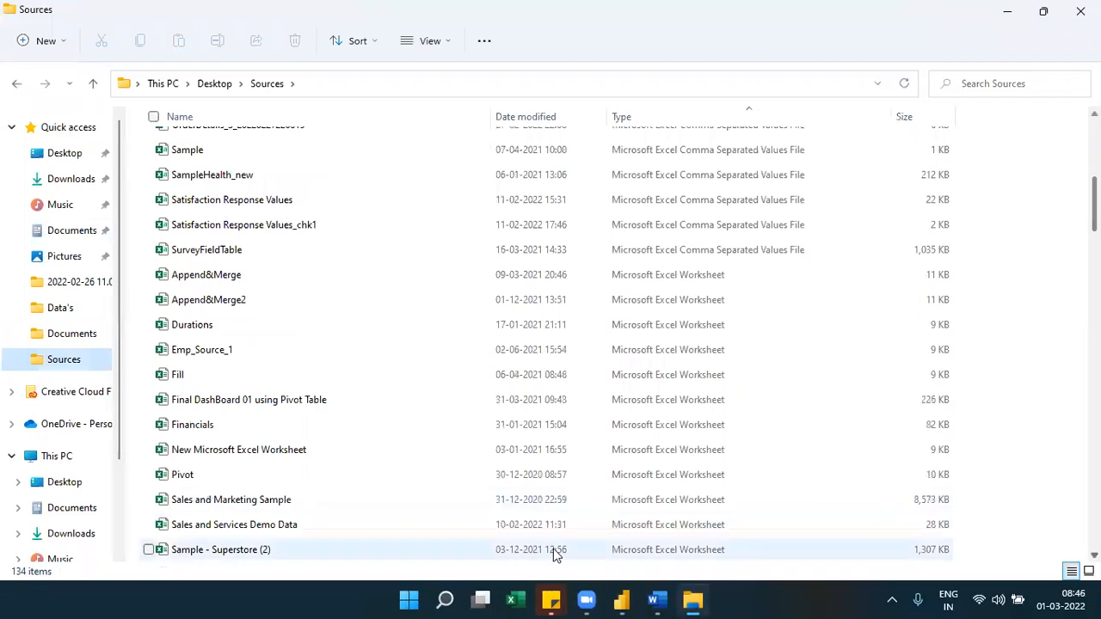
{"action": "left_click", "coordinate": [242, 555]}
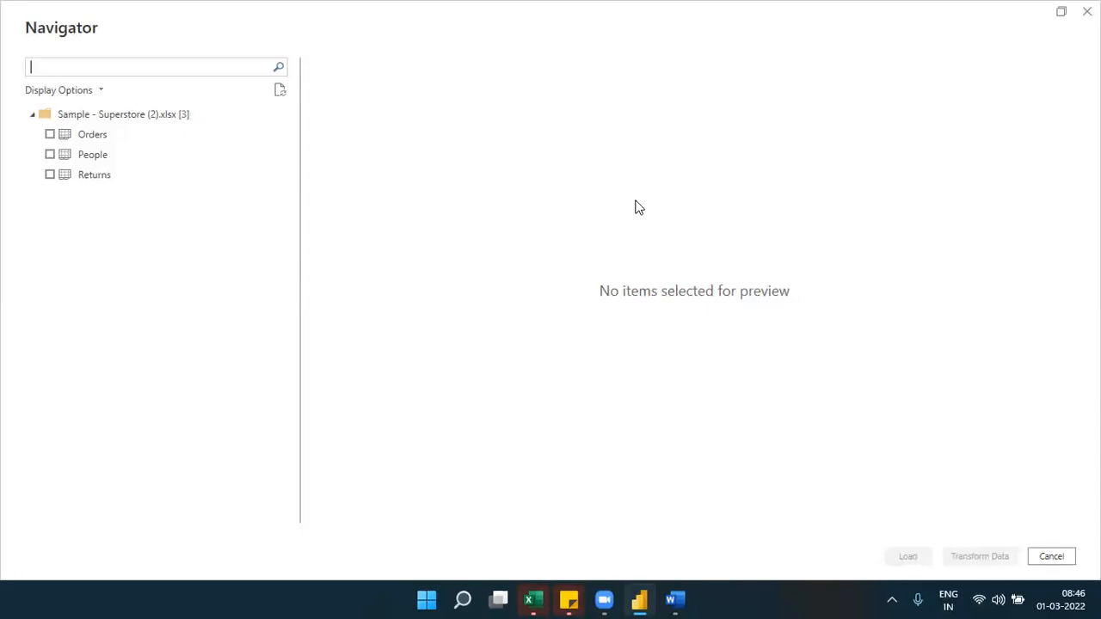
Switch to the Sample - Superstore (2) workbook in Excel and remove the filter from the Orders sheet.
{"action": "left_click", "coordinate": [540, 600]}
{"action": "left_click", "coordinate": [118, 556]}
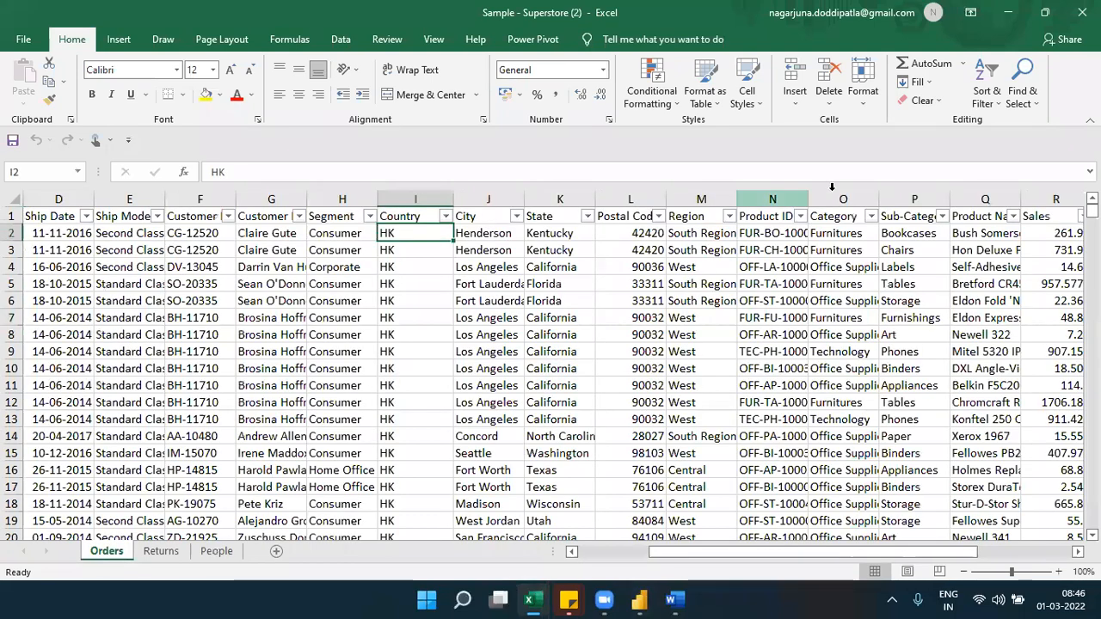
{"action": "left_click", "coordinate": [986, 96]}
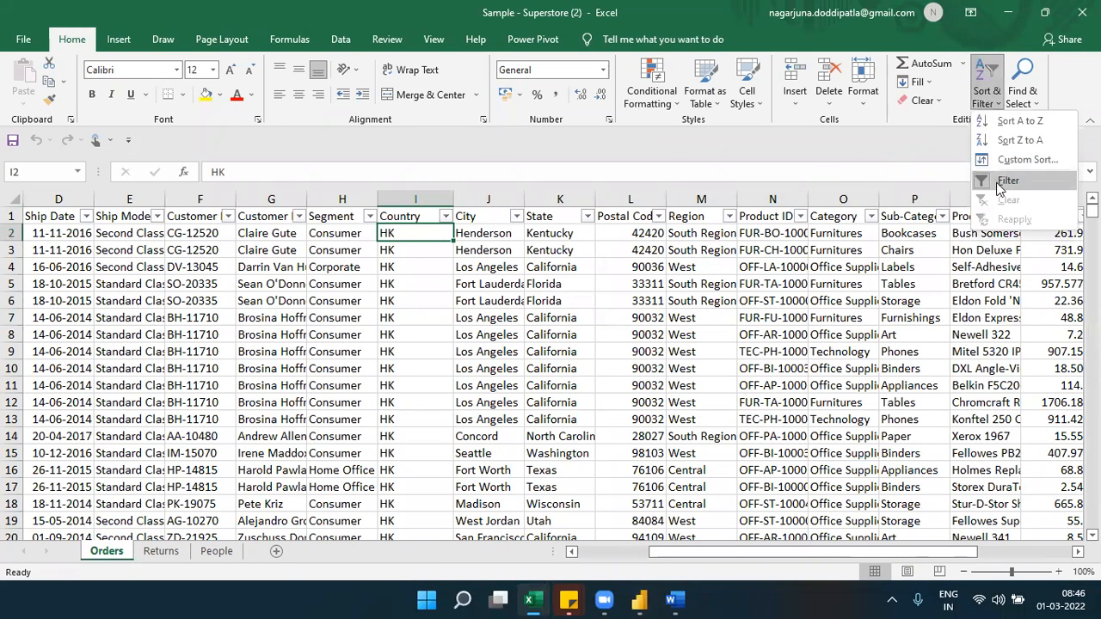
{"action": "left_click", "coordinate": [998, 182]}
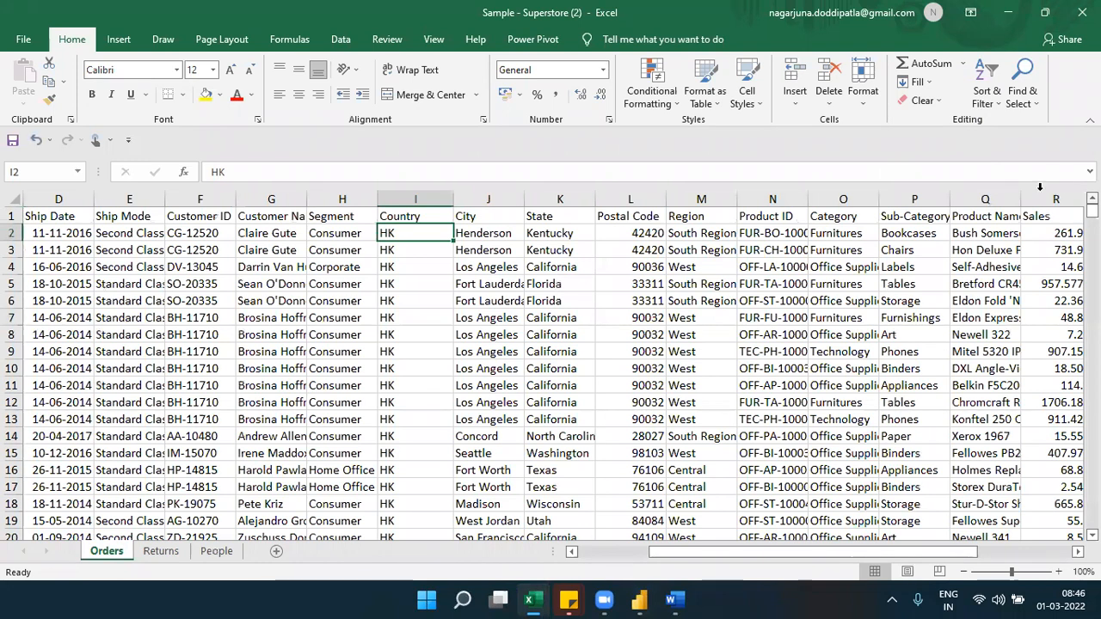
Examine the Orders column headers across to Profit and return to cell A1.
{"action": "left_click", "coordinate": [79, 219]}
{"action": "key", "text": "Right"}
{"action": "key", "text": "Right"}
{"action": "key", "text": "Right"}
{"action": "key", "text": "Right"}
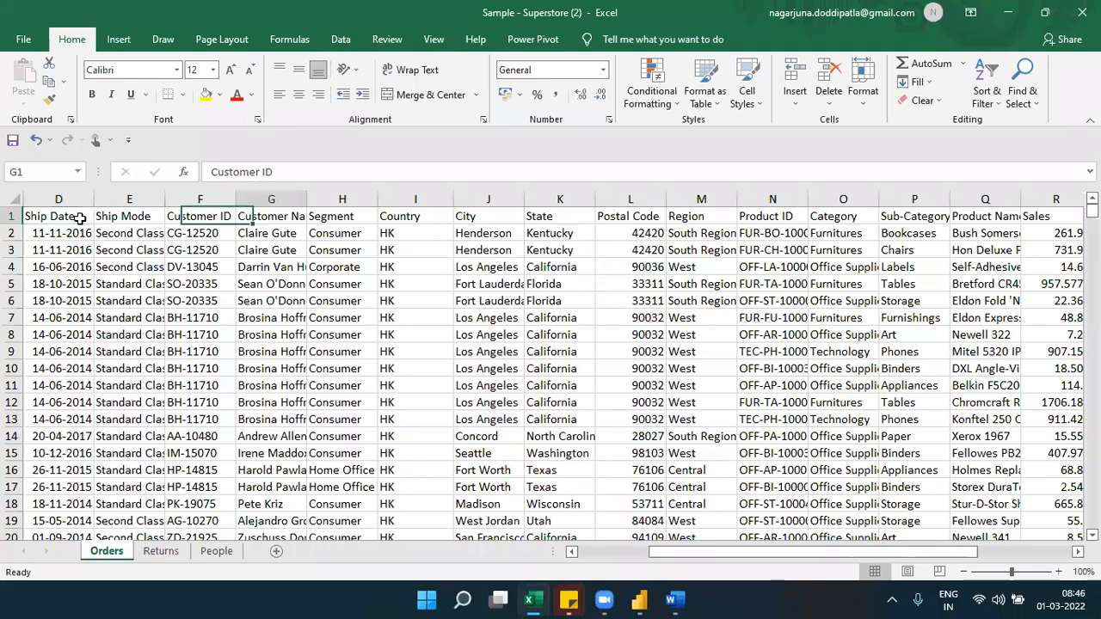
{"action": "key", "text": "Right"}
{"action": "key", "text": "Right"}
{"action": "key", "text": "Right"}
{"action": "key", "text": "Right"}
{"action": "key", "text": "Right"}
{"action": "key", "text": "Right"}
{"action": "key", "text": "Right"}
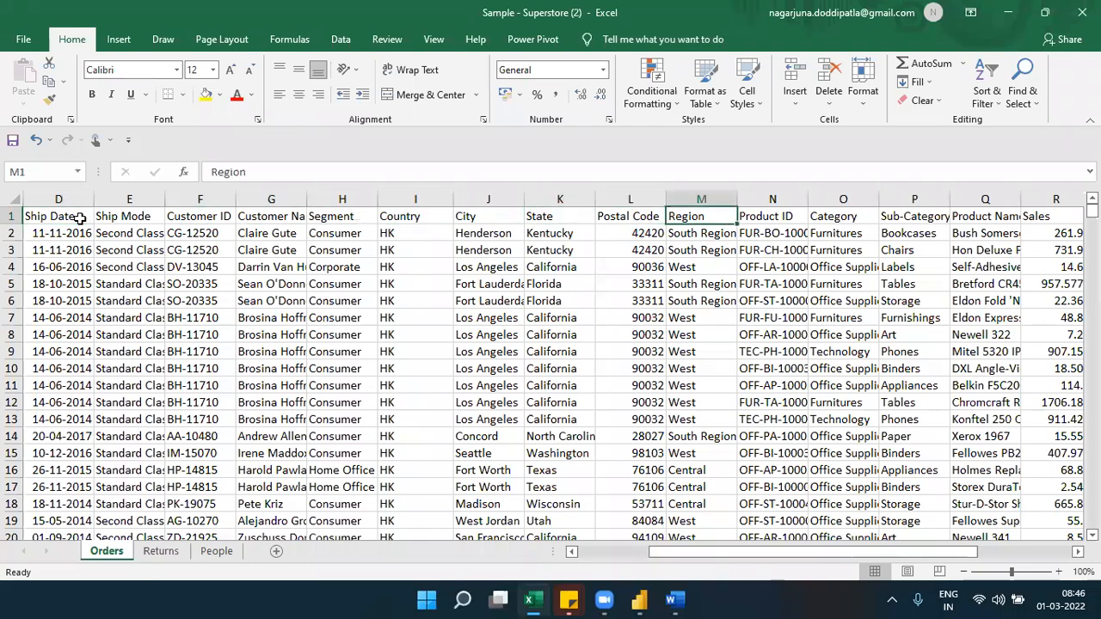
{"action": "key", "text": "Right"}
{"action": "key", "text": "Right"}
{"action": "key", "text": "Right"}
{"action": "key", "text": "Right"}
{"action": "key", "text": "Right"}
{"action": "key", "text": "Right"}
{"action": "key", "text": "Right"}
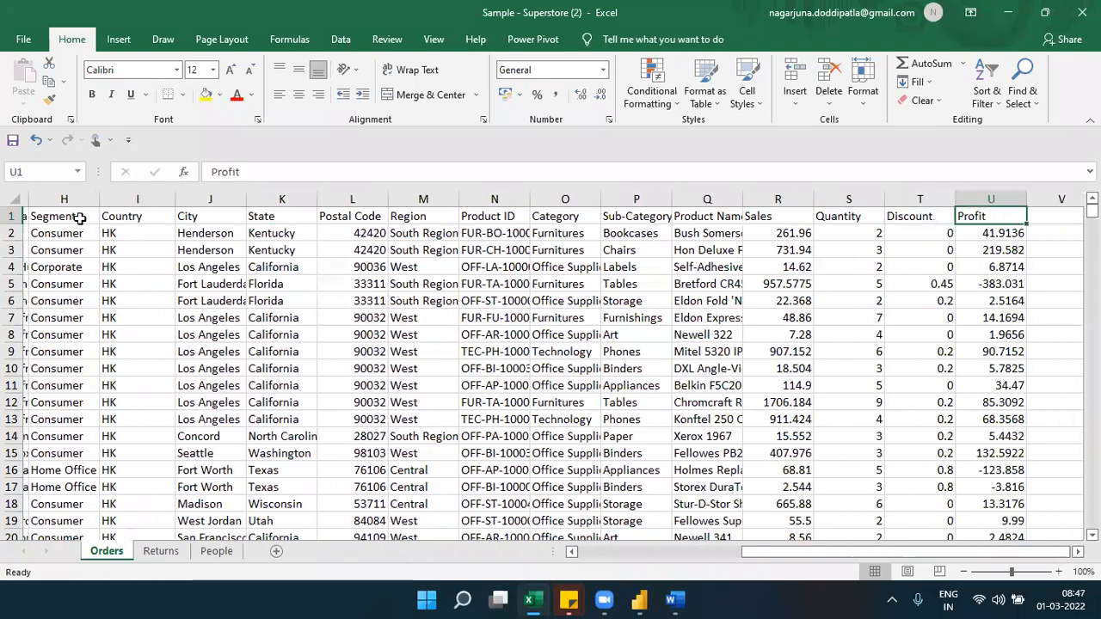
{"action": "key", "text": "Left"}
{"action": "key", "text": "Left"}
{"action": "key", "text": "Left"}
{"action": "key", "text": "Left"}
{"action": "key", "text": "Left"}
{"action": "key", "text": "Left"}
{"action": "key", "text": "Left"}
{"action": "key", "text": "Left"}
{"action": "key", "text": "Left"}
{"action": "key", "text": "Left"}
{"action": "key", "text": "Left"}
{"action": "key", "text": "Left"}
{"action": "key", "text": "Left"}
{"action": "key", "text": "Left"}
{"action": "key", "text": "Left"}
{"action": "key", "text": "Left"}
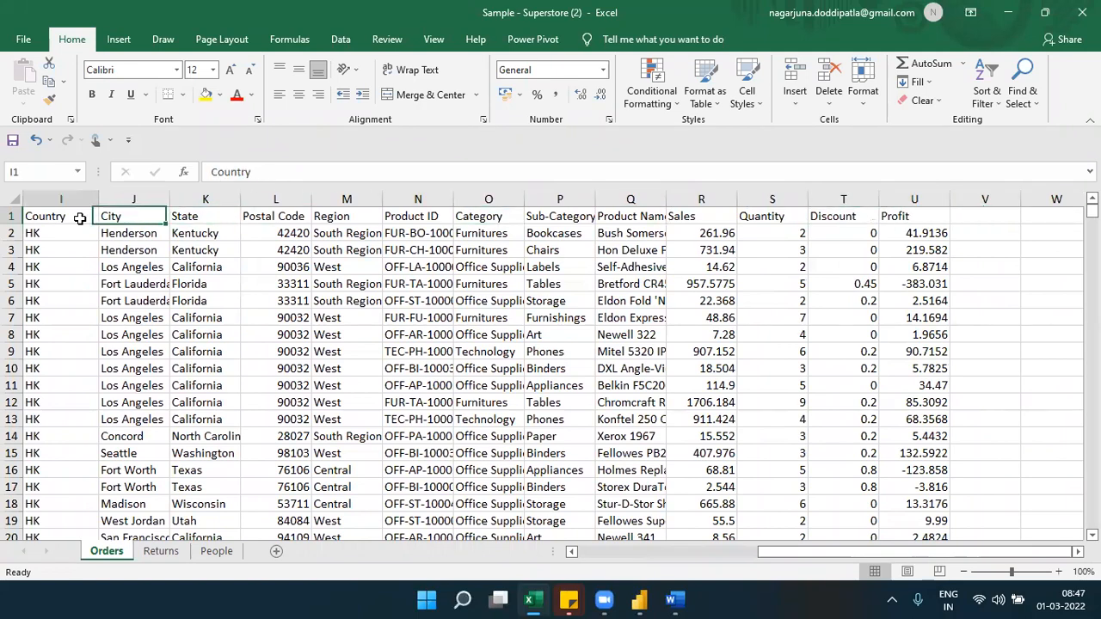
{"action": "key", "text": "ctrl+Home"}
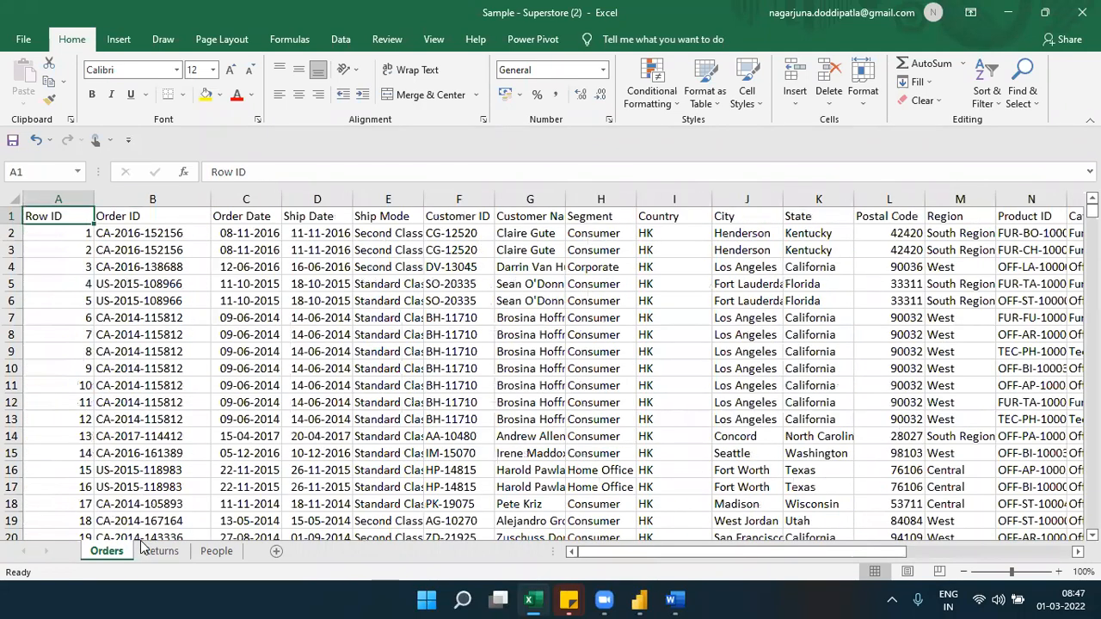
View the Returns and People sheets of the workbook, and return to the Orders sheet.
{"action": "left_click", "coordinate": [148, 551]}
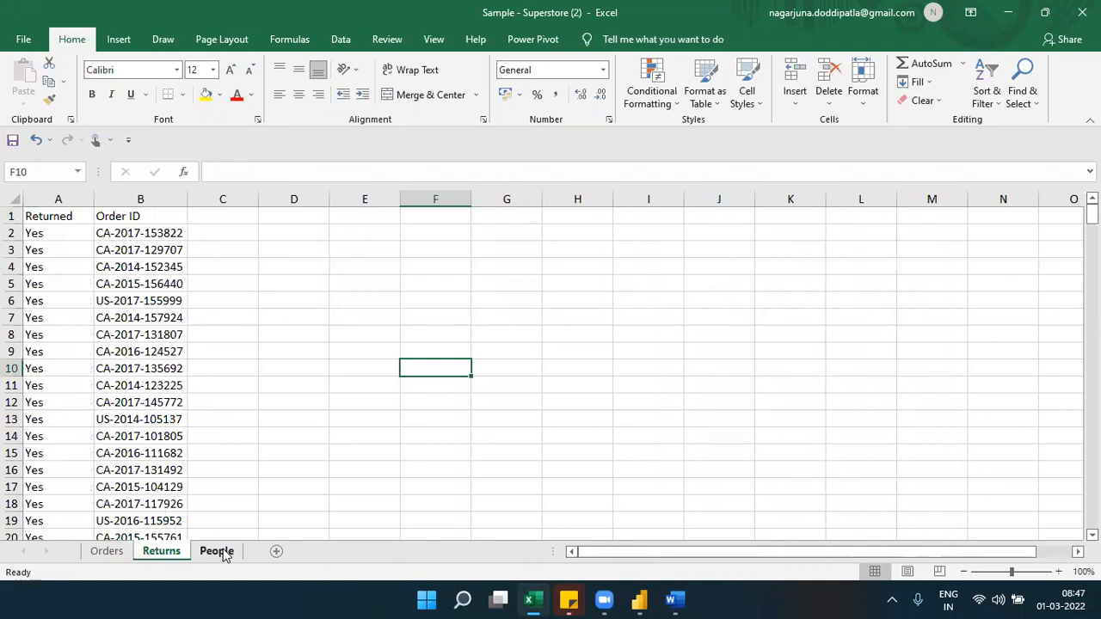
{"action": "left_click", "coordinate": [218, 550]}
{"action": "left_click", "coordinate": [164, 551]}
{"action": "left_click", "coordinate": [115, 557]}
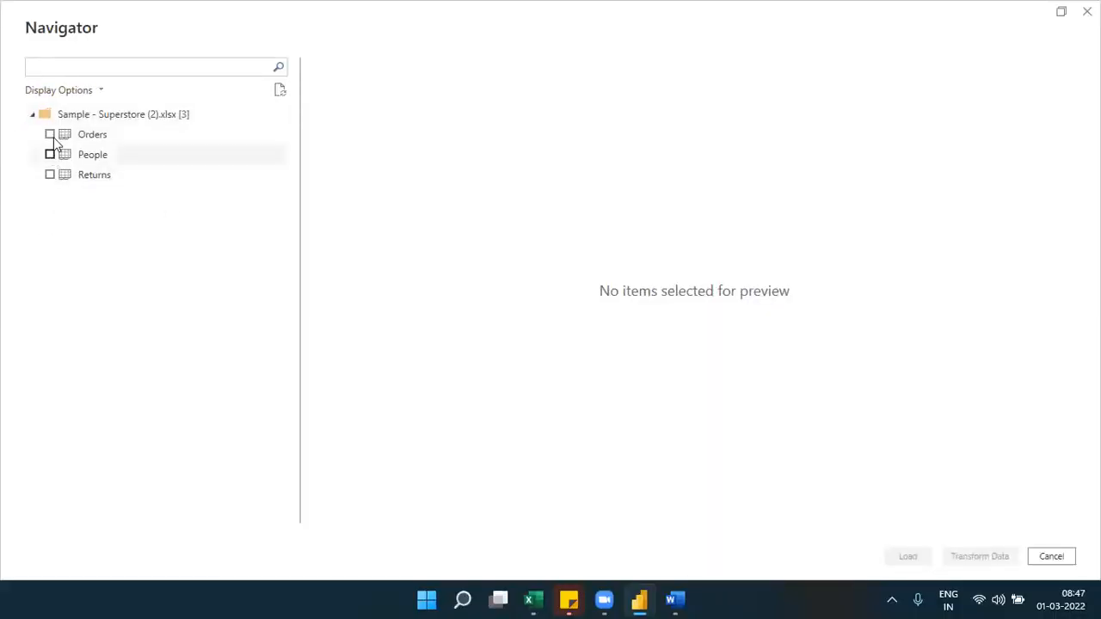
In the Power BI Navigator, select the Orders and People tables for import and preview their columns.
{"action": "left_click", "coordinate": [50, 135]}
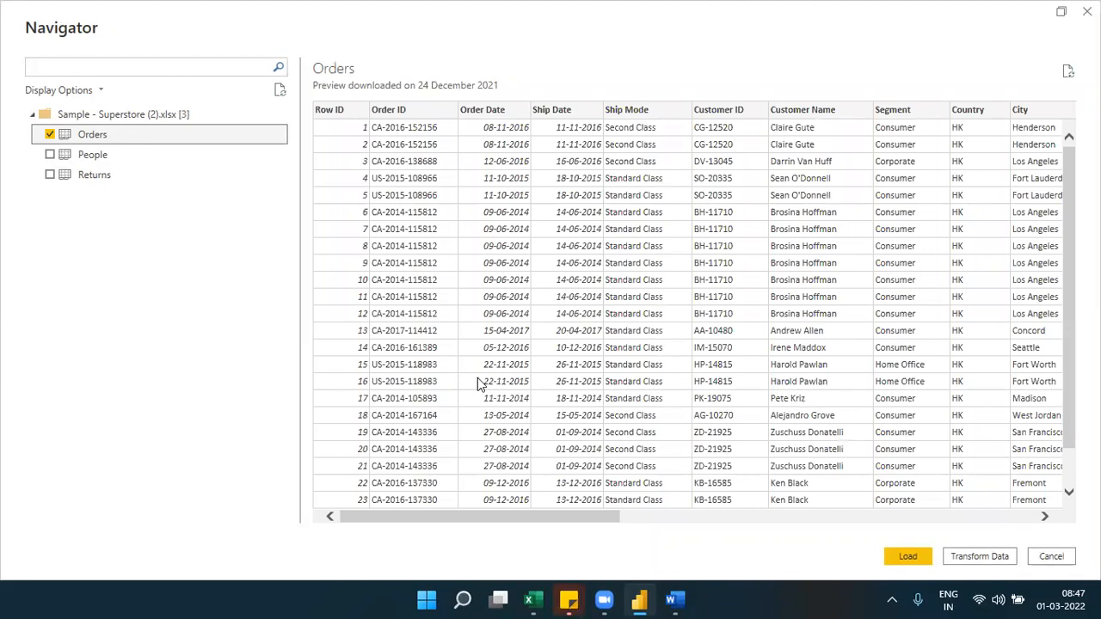
{"action": "left_click_drag", "start_coordinate": [463, 516], "coordinate": [893, 498]}
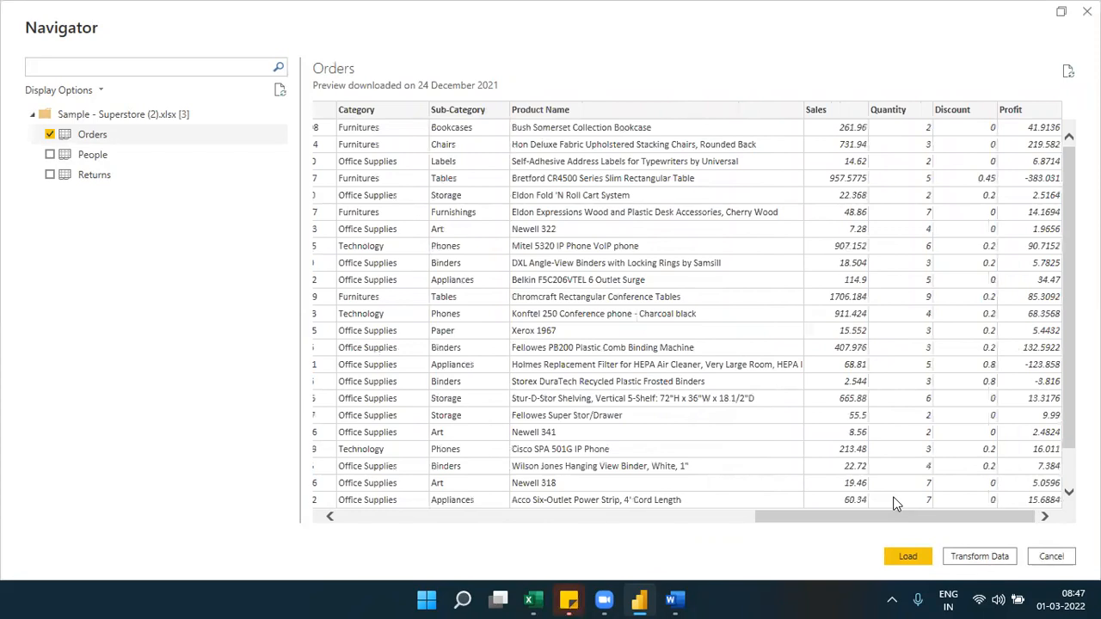
{"action": "left_click_drag", "start_coordinate": [895, 526], "coordinate": [458, 533]}
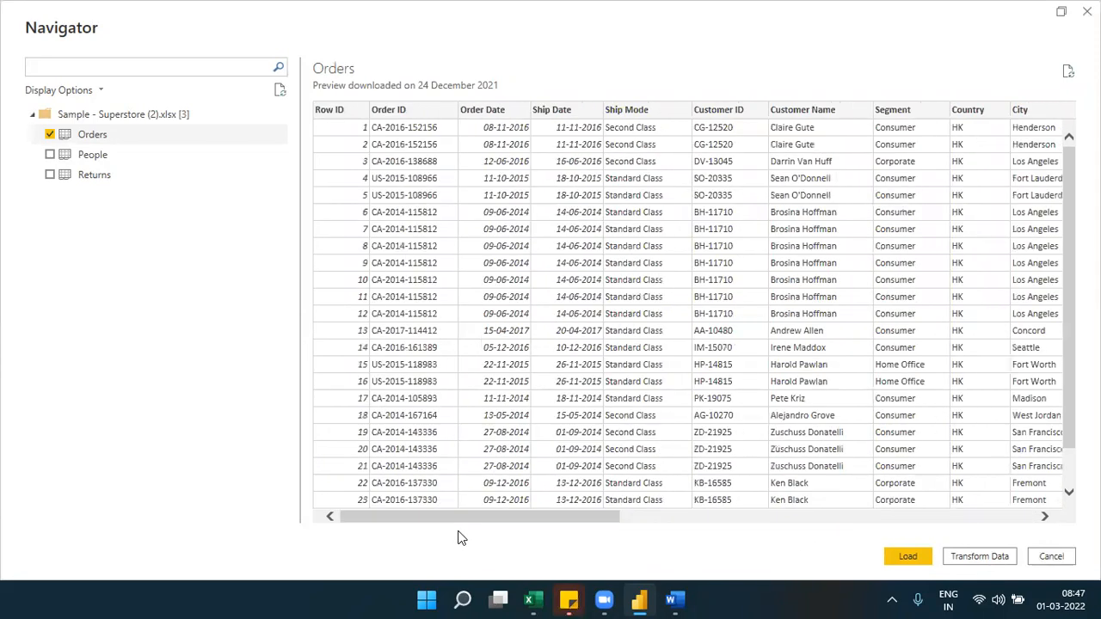
{"action": "left_click", "coordinate": [49, 158]}
{"action": "left_click", "coordinate": [49, 158]}
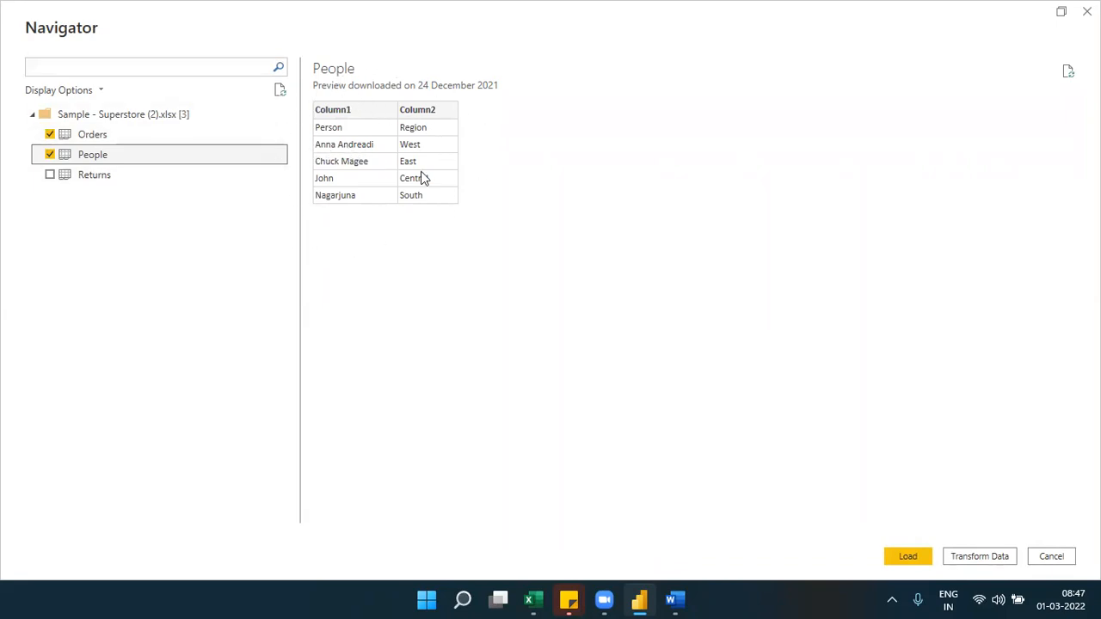
Switch to the Excel workbook, view its Returns and People sheets, and return to the Power BI Navigator.
{"action": "left_click", "coordinate": [532, 600]}
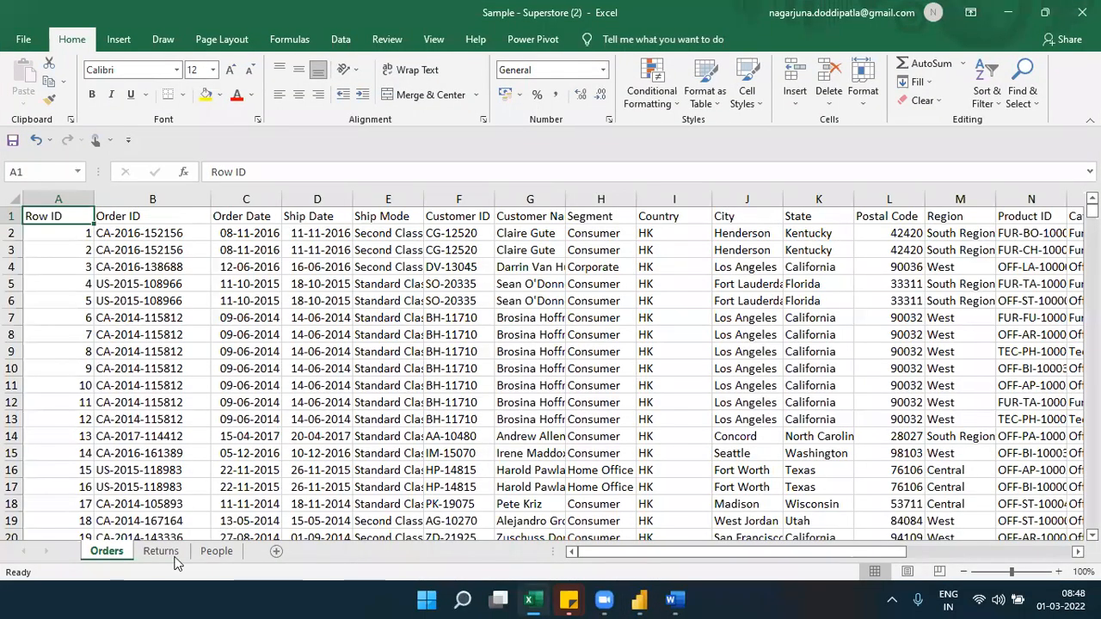
{"action": "left_click", "coordinate": [161, 552]}
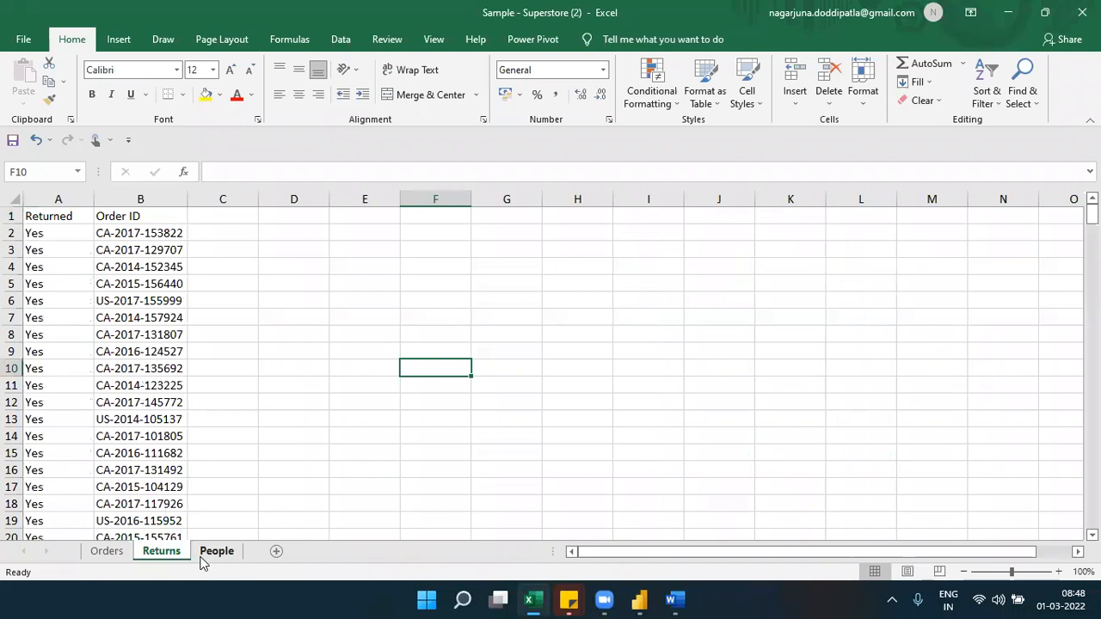
{"action": "left_click", "coordinate": [207, 555]}
{"action": "left_click", "coordinate": [638, 600]}
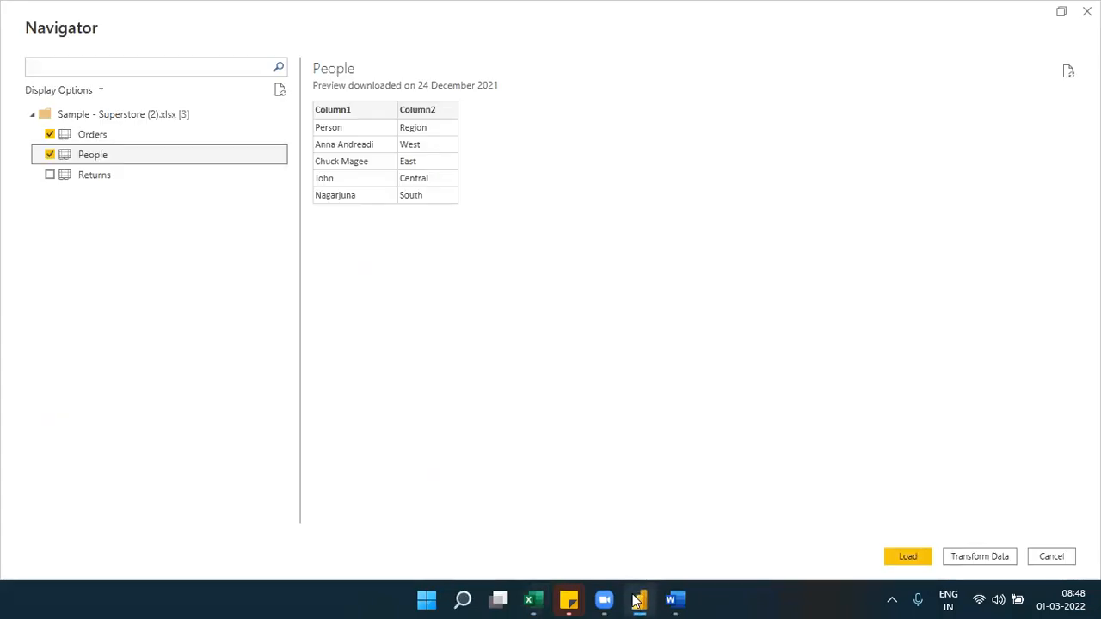
Back in Excel, highlight the People sheet's header row A1:B1 and its data range A2:B5.
{"action": "left_click", "coordinate": [533, 600]}
{"action": "left_click_drag", "start_coordinate": [39, 217], "coordinate": [129, 217]}
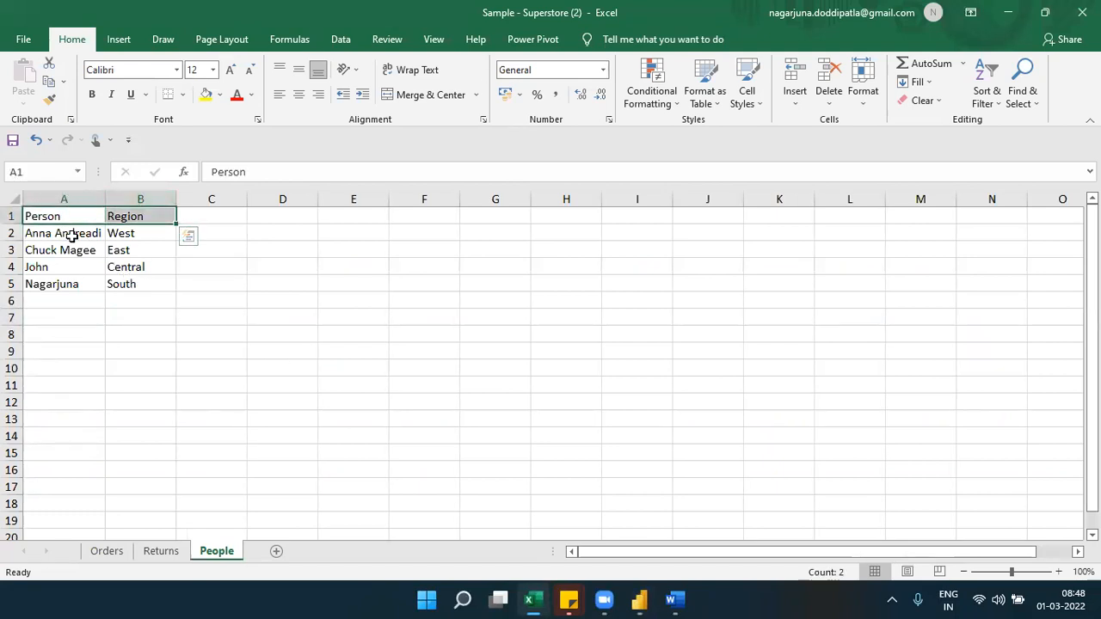
{"action": "left_click", "coordinate": [71, 233]}
{"action": "key", "text": "shift+Down"}
{"action": "key", "text": "shift+Right"}
{"action": "key", "text": "shift+Down"}
{"action": "key", "text": "shift+Down"}
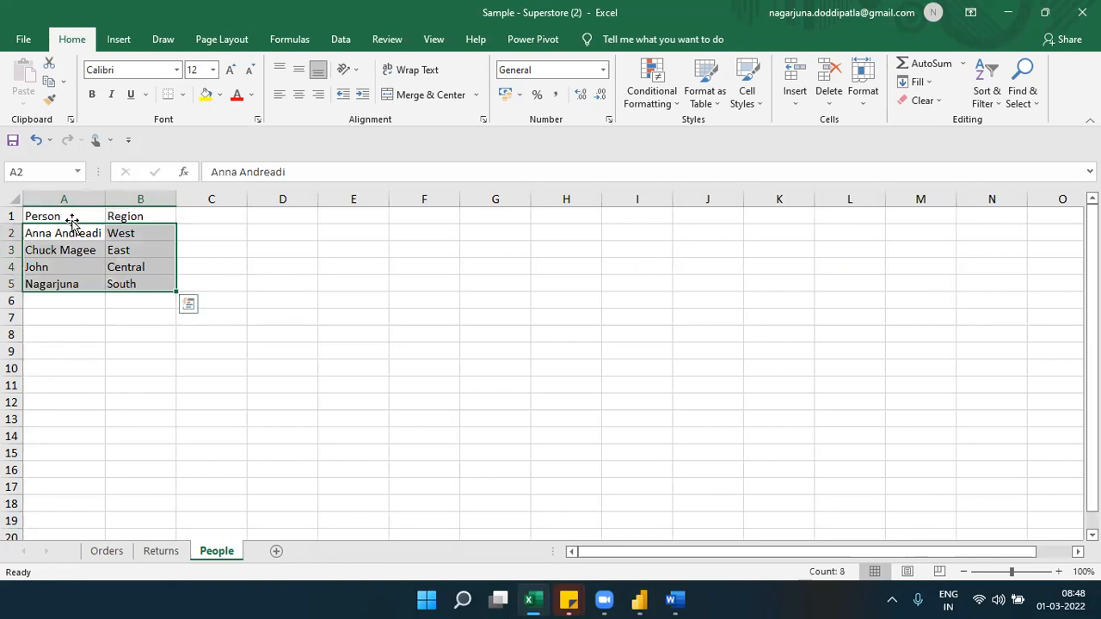
Examine the Person and Region headers and their values in rows 2 to 5, and return to the Orders sheet.
{"action": "left_click", "coordinate": [73, 217]}
{"action": "left_click", "coordinate": [69, 230]}
{"action": "left_click_drag", "start_coordinate": [69, 230], "coordinate": [74, 279]}
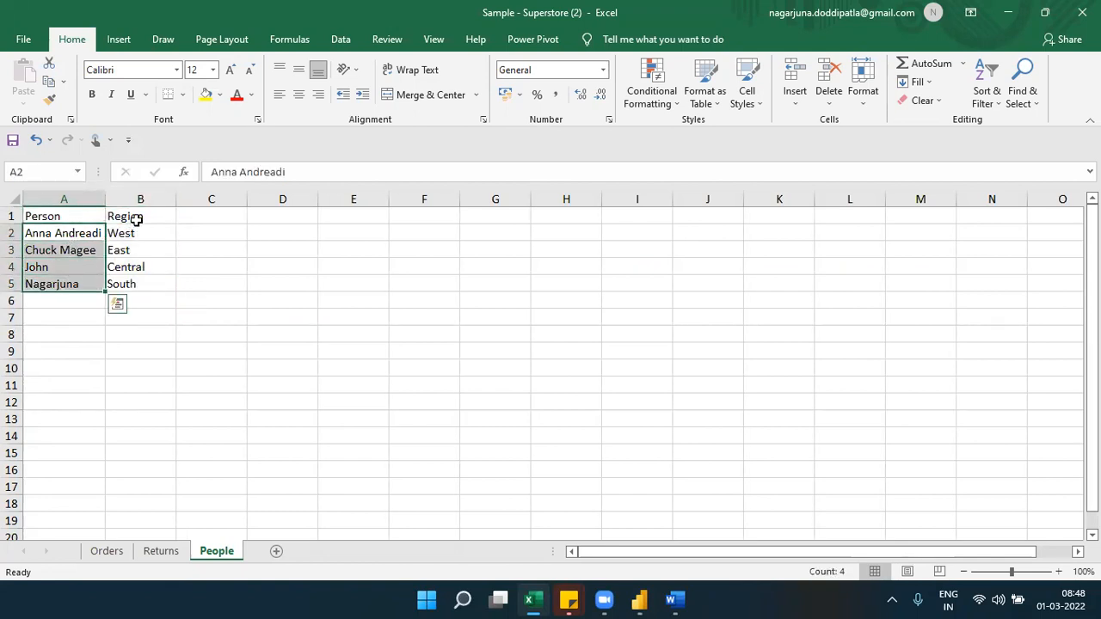
{"action": "left_click", "coordinate": [136, 221]}
{"action": "left_click_drag", "start_coordinate": [140, 237], "coordinate": [135, 285]}
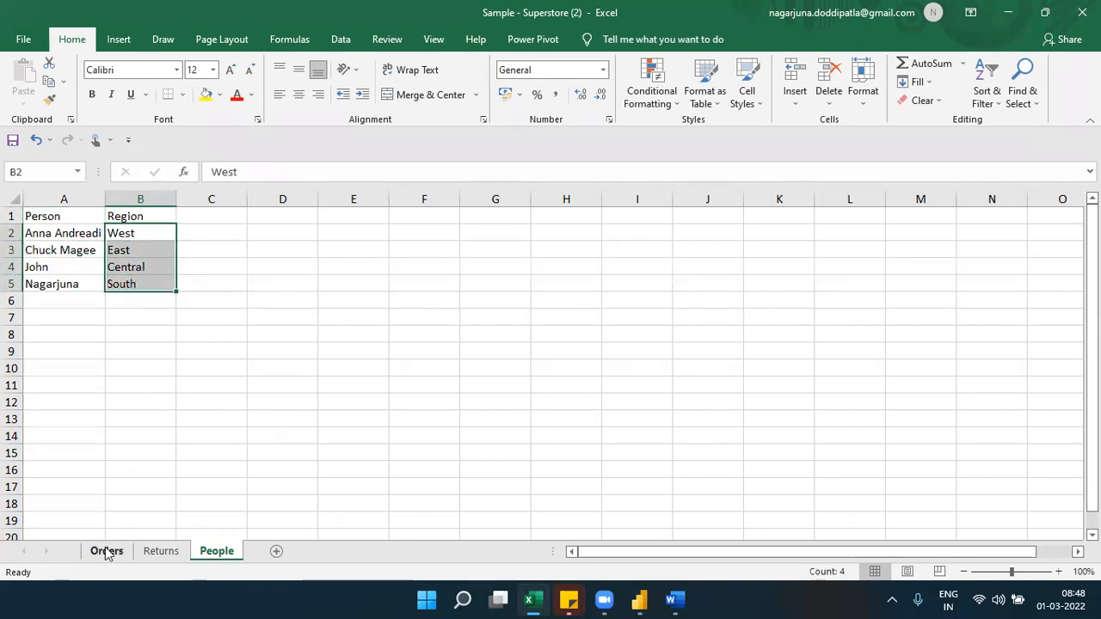
{"action": "left_click", "coordinate": [105, 552]}
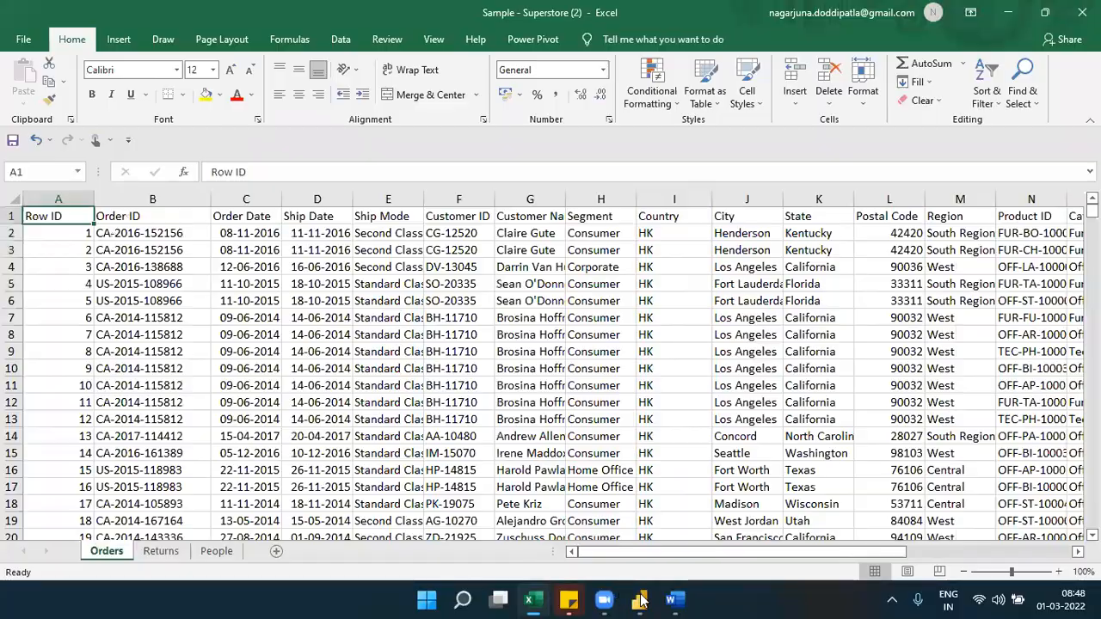
In the Power BI Navigator, add the Returns table to the selection and open the selected tables in Power Query Editor with Transform Data.
{"action": "left_click", "coordinate": [641, 599]}
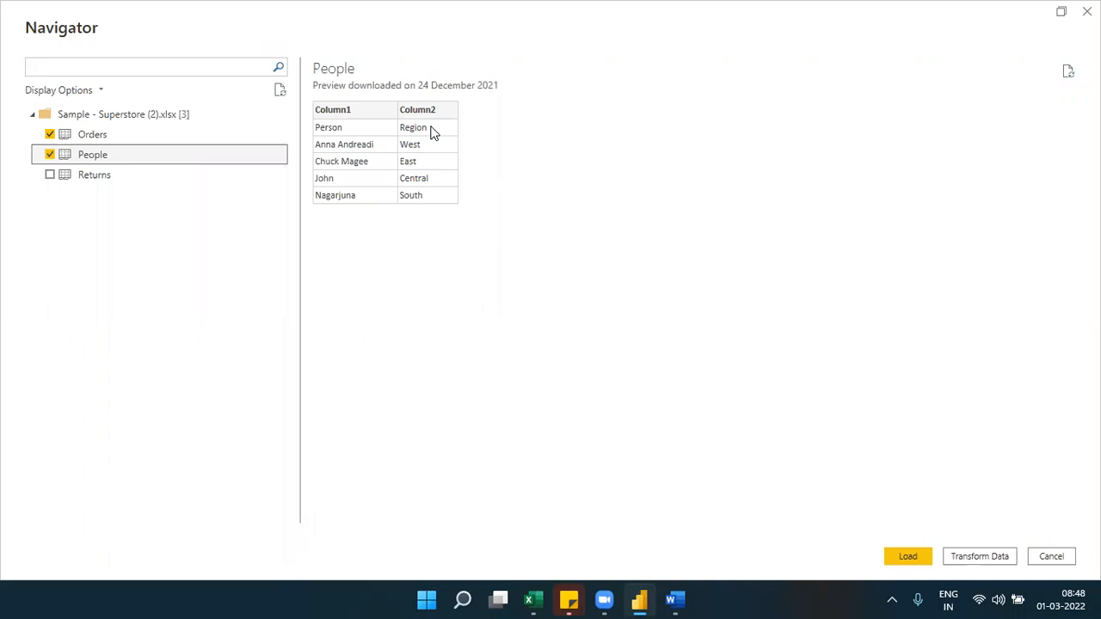
{"action": "left_click", "coordinate": [49, 176]}
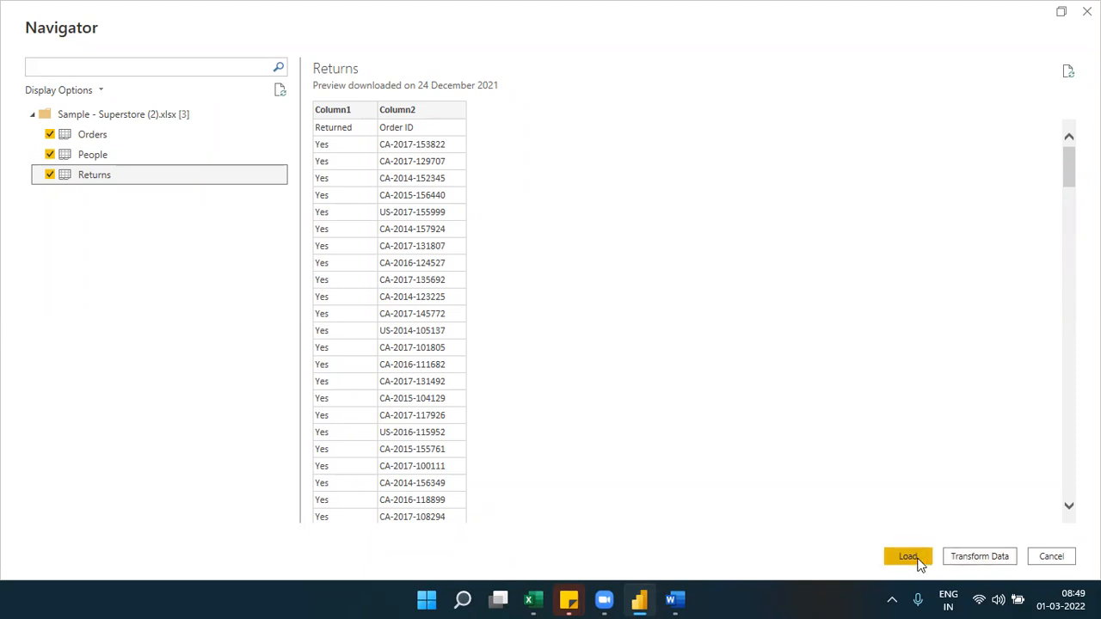
{"action": "left_click", "coordinate": [978, 561]}
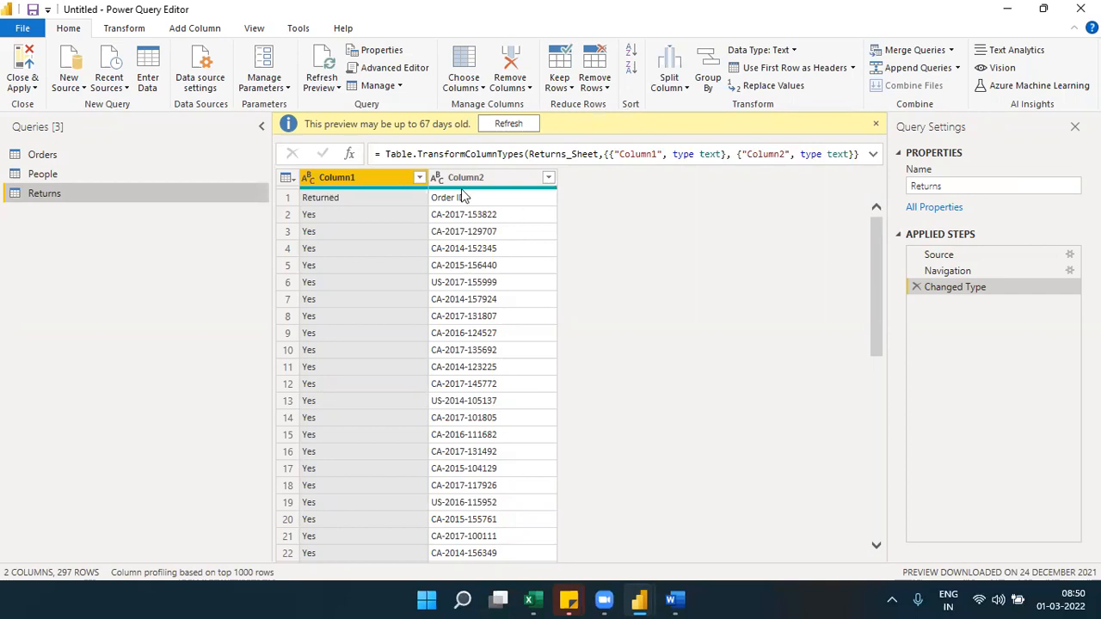
Compare the column headers and applied steps of the Returns, People and Orders queries.
{"action": "left_click", "coordinate": [292, 203]}
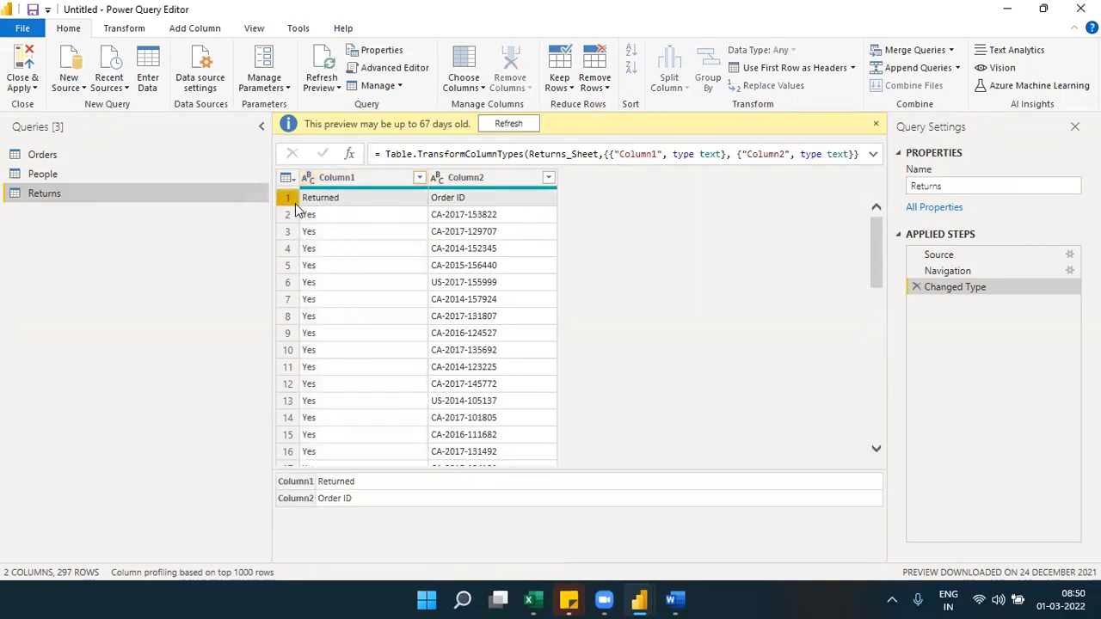
{"action": "left_click", "coordinate": [43, 172]}
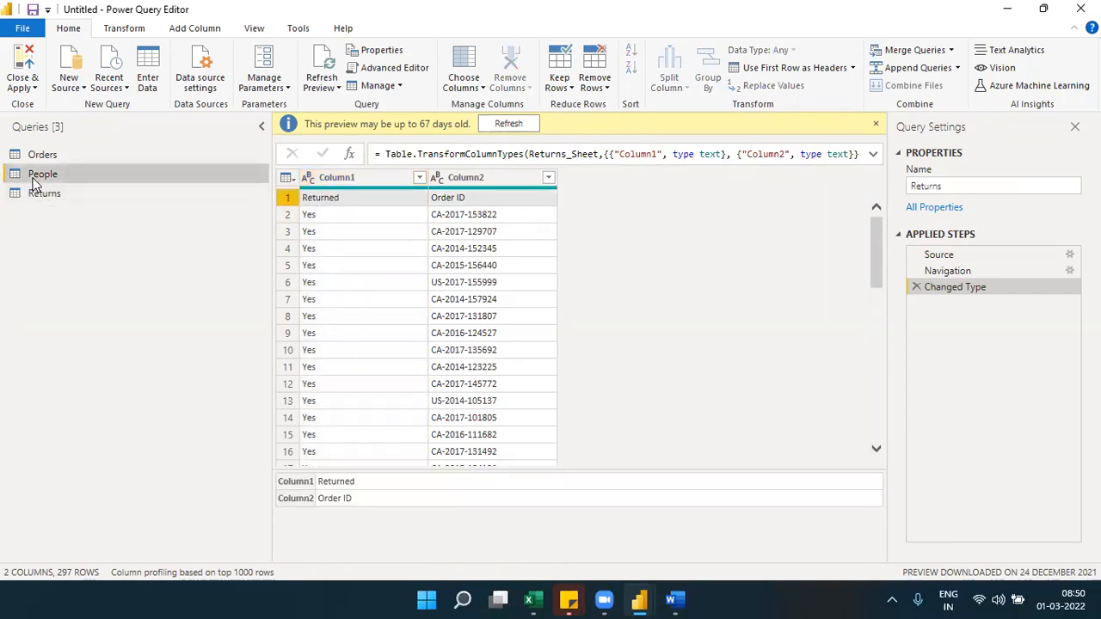
{"action": "left_click", "coordinate": [47, 160]}
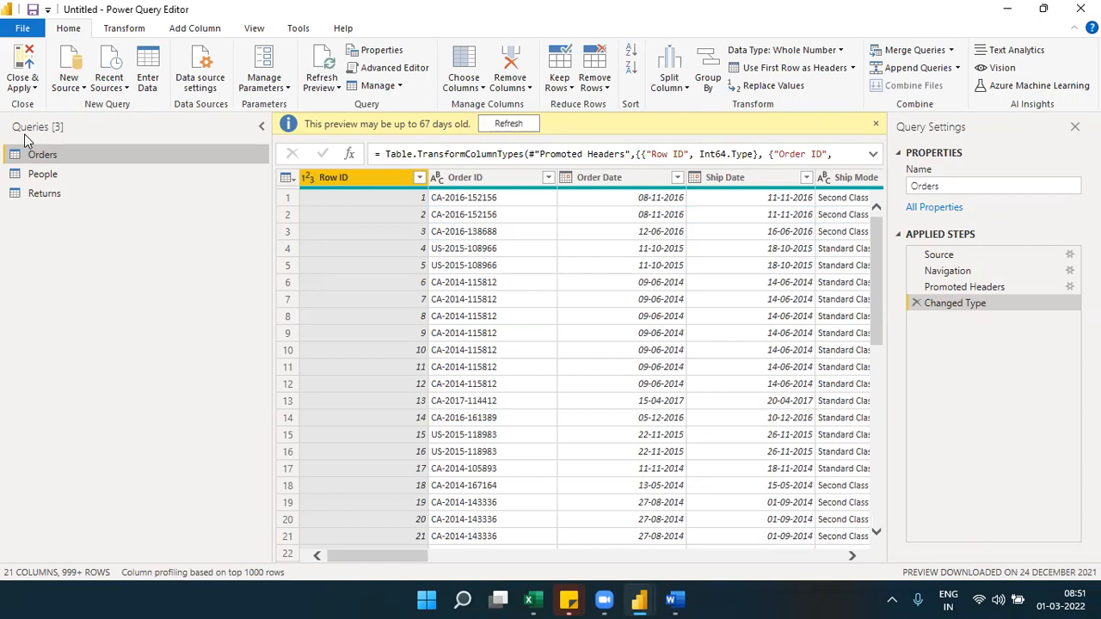
{"action": "left_click", "coordinate": [44, 177]}
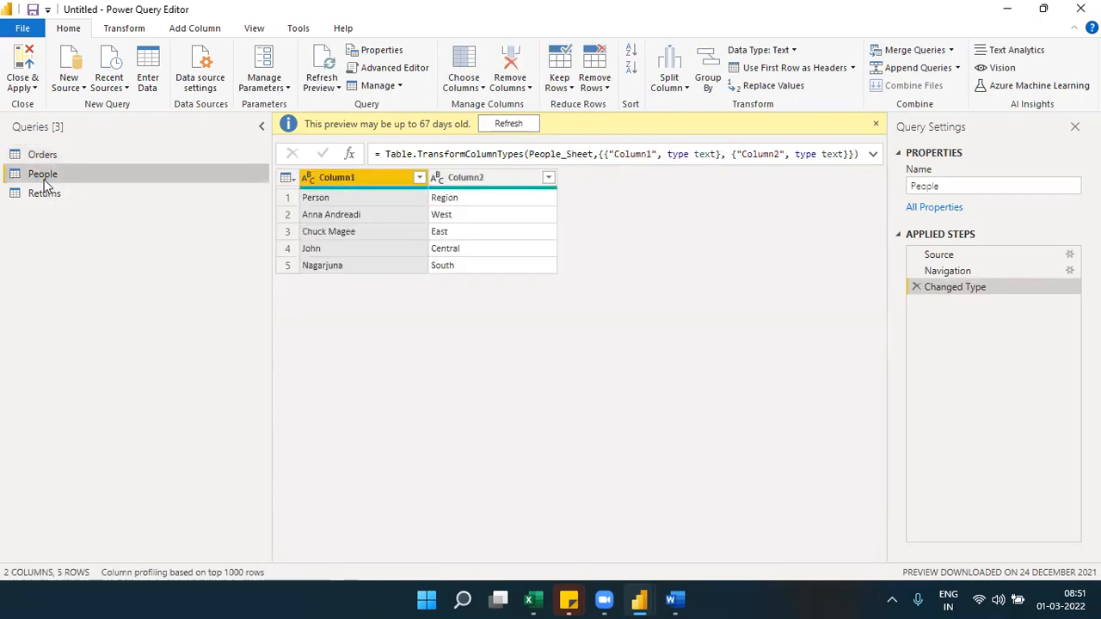
{"action": "left_click", "coordinate": [47, 203]}
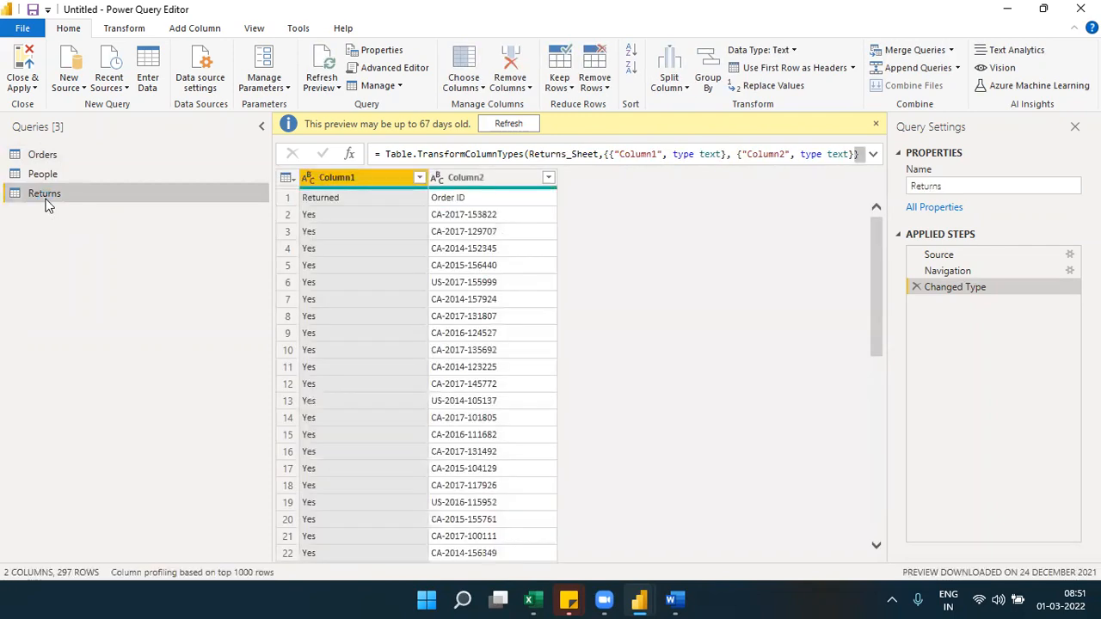
{"action": "left_click", "coordinate": [62, 155]}
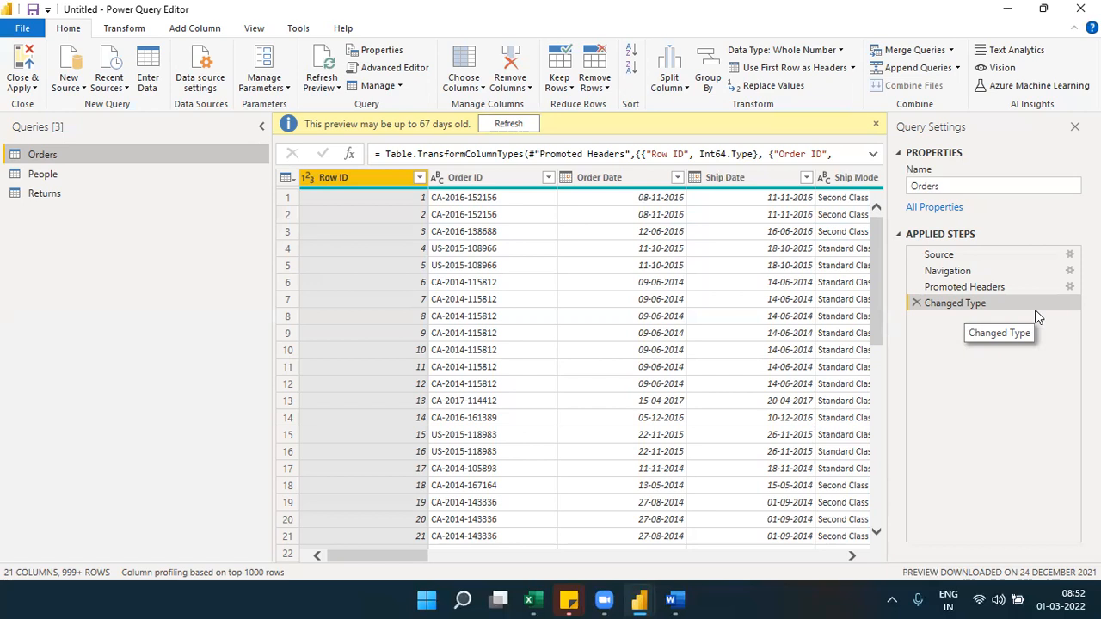
Use the first row as headers in the People query.
{"action": "left_click", "coordinate": [86, 181]}
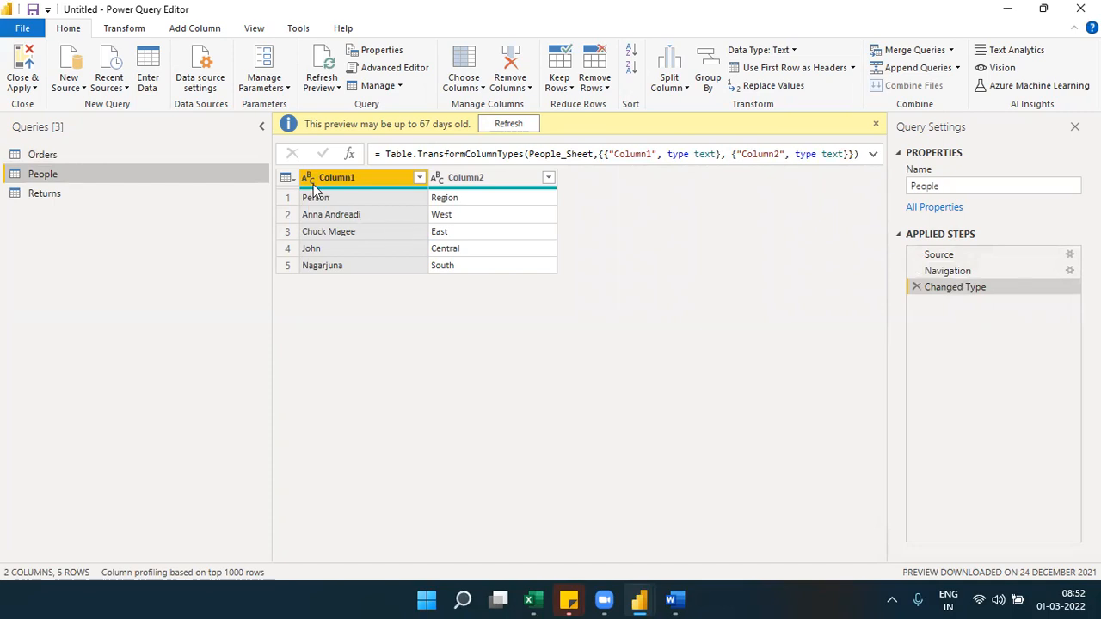
{"action": "left_click", "coordinate": [126, 29]}
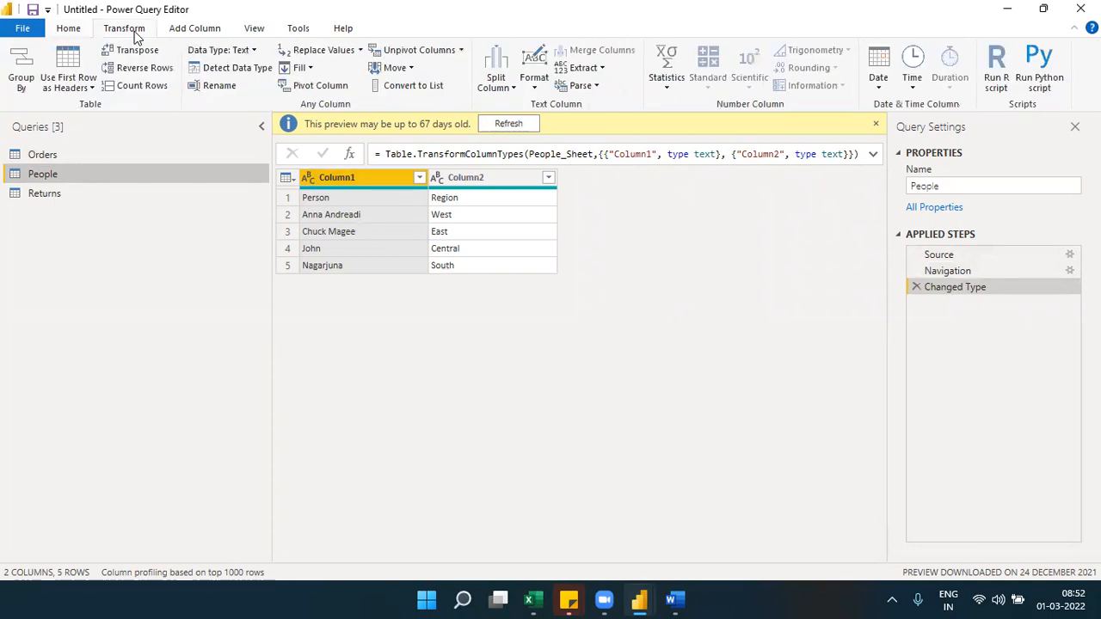
{"action": "left_click", "coordinate": [92, 90]}
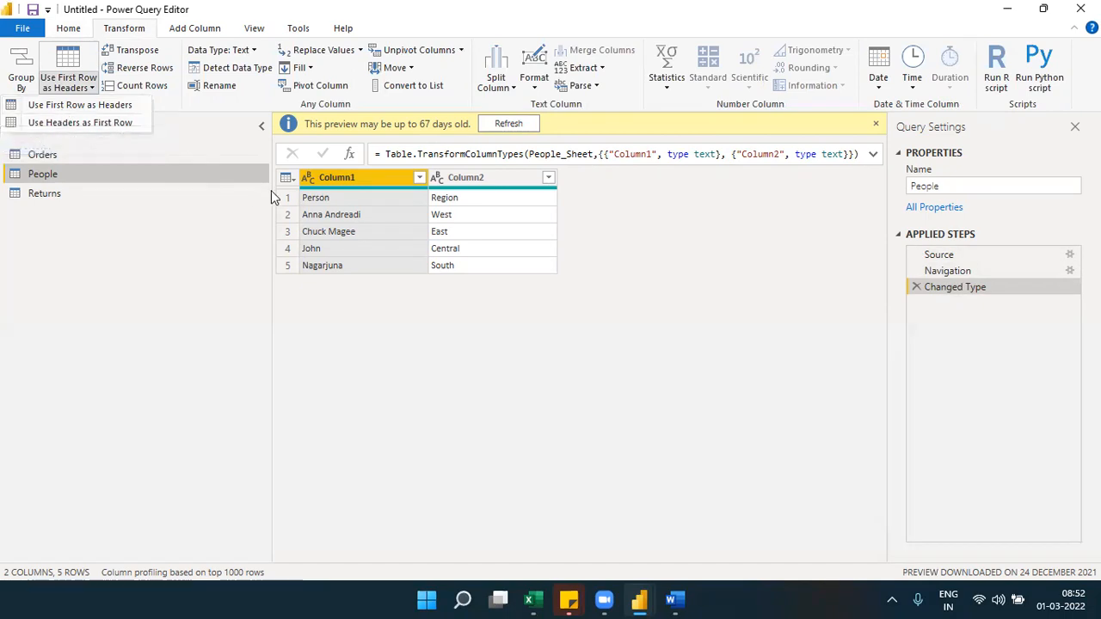
{"action": "left_click", "coordinate": [140, 105]}
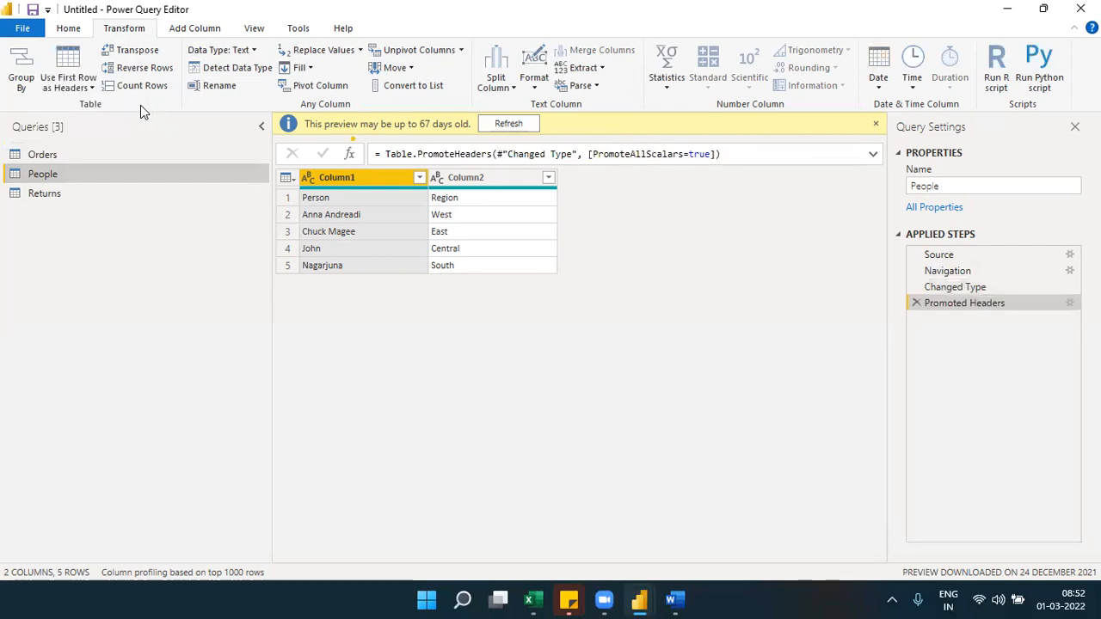
Review the People query's data at each applied step, from Source through Navigation, Changed Type and Promoted Headers to Changed Type1.
{"action": "left_click", "coordinate": [948, 306]}
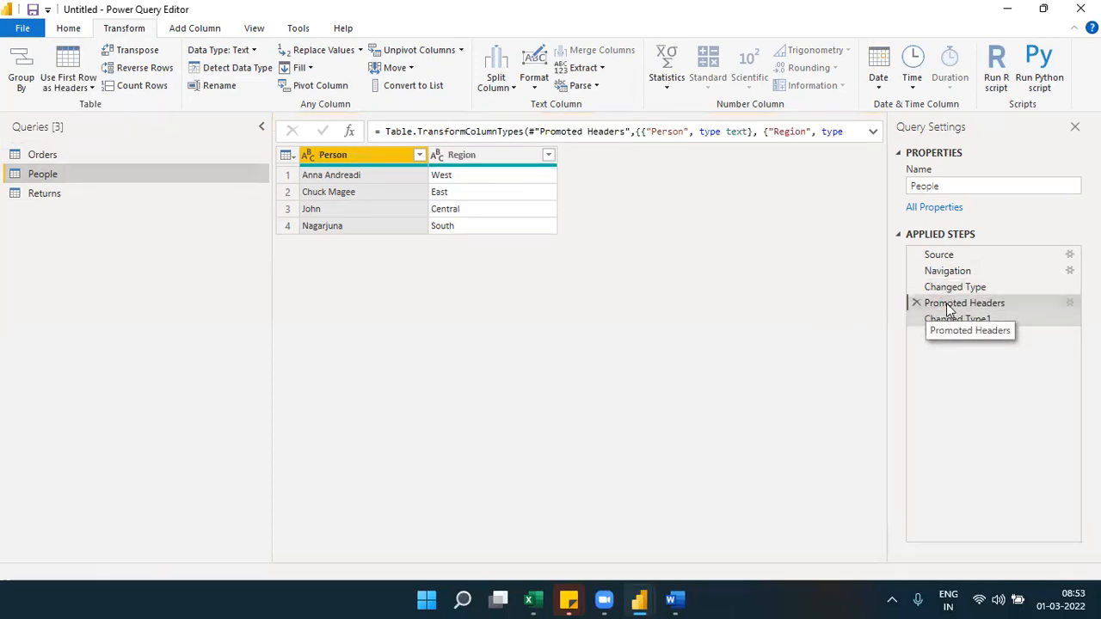
{"action": "left_click", "coordinate": [962, 291]}
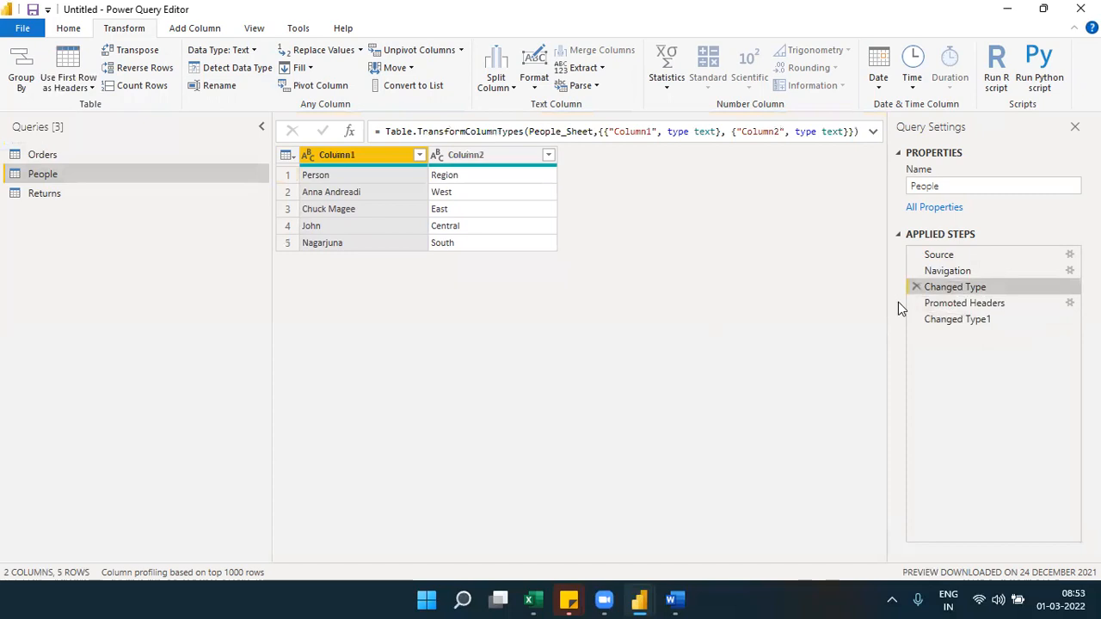
{"action": "left_click", "coordinate": [953, 306]}
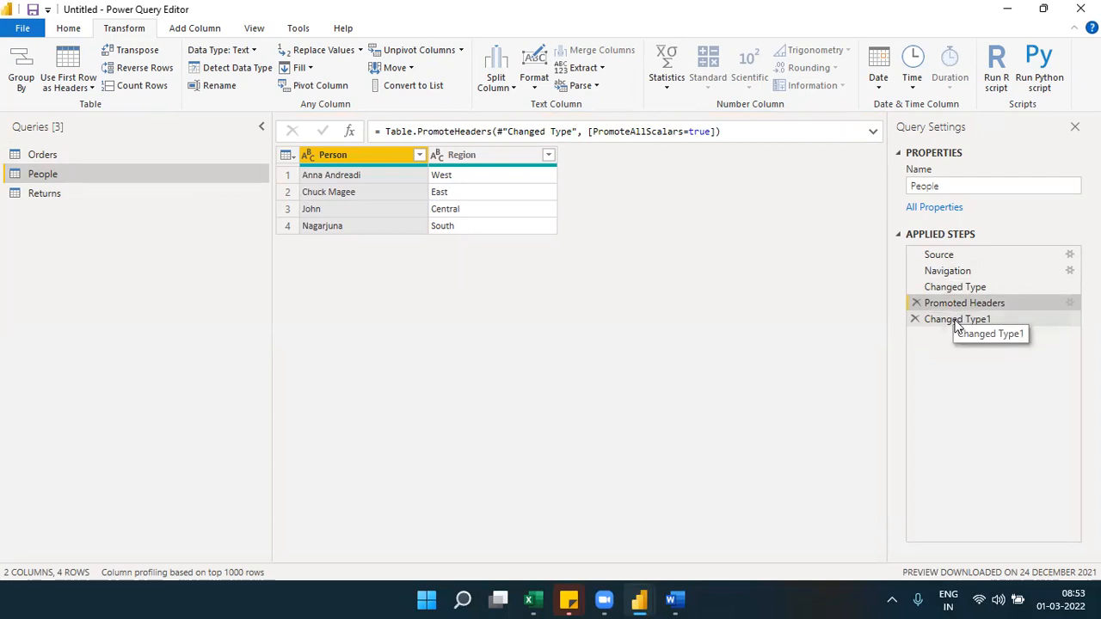
{"action": "left_click", "coordinate": [957, 322]}
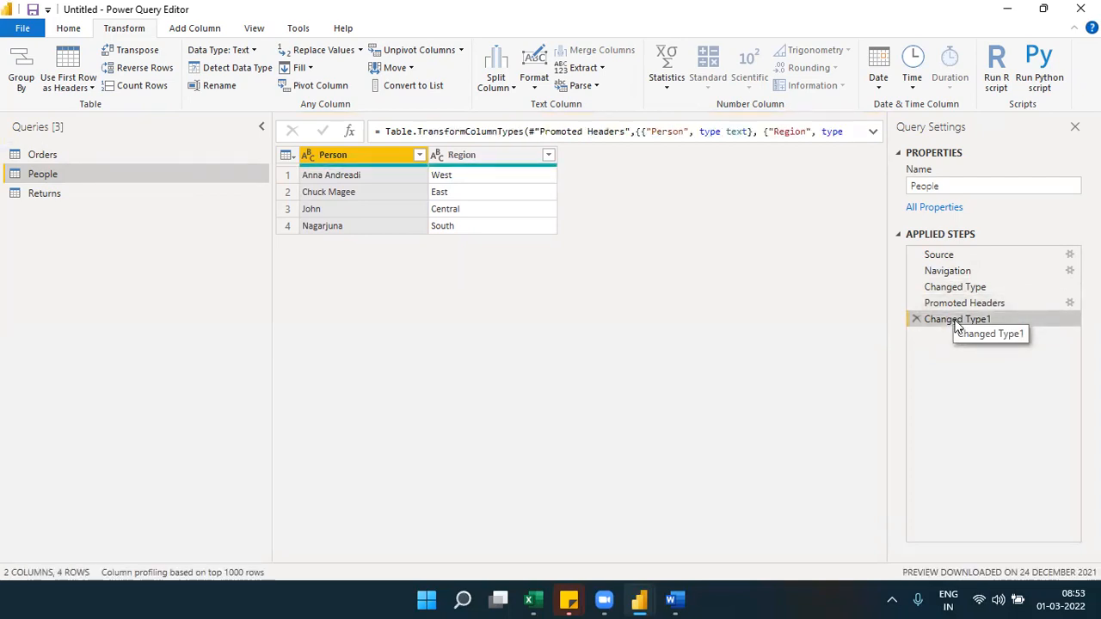
{"action": "left_click", "coordinate": [946, 255]}
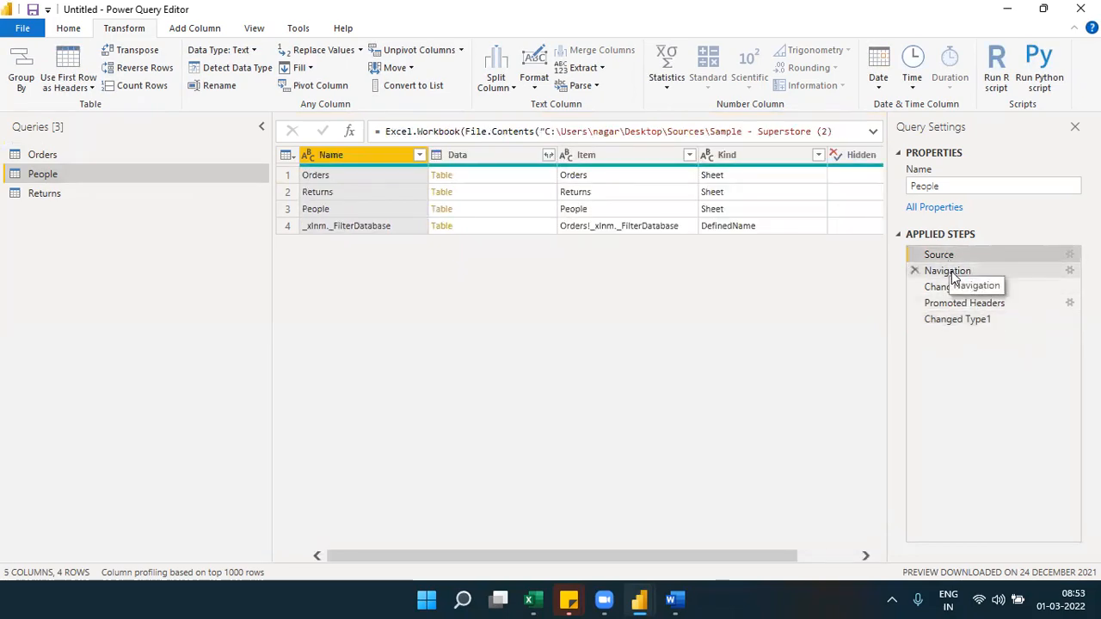
{"action": "left_click", "coordinate": [950, 272]}
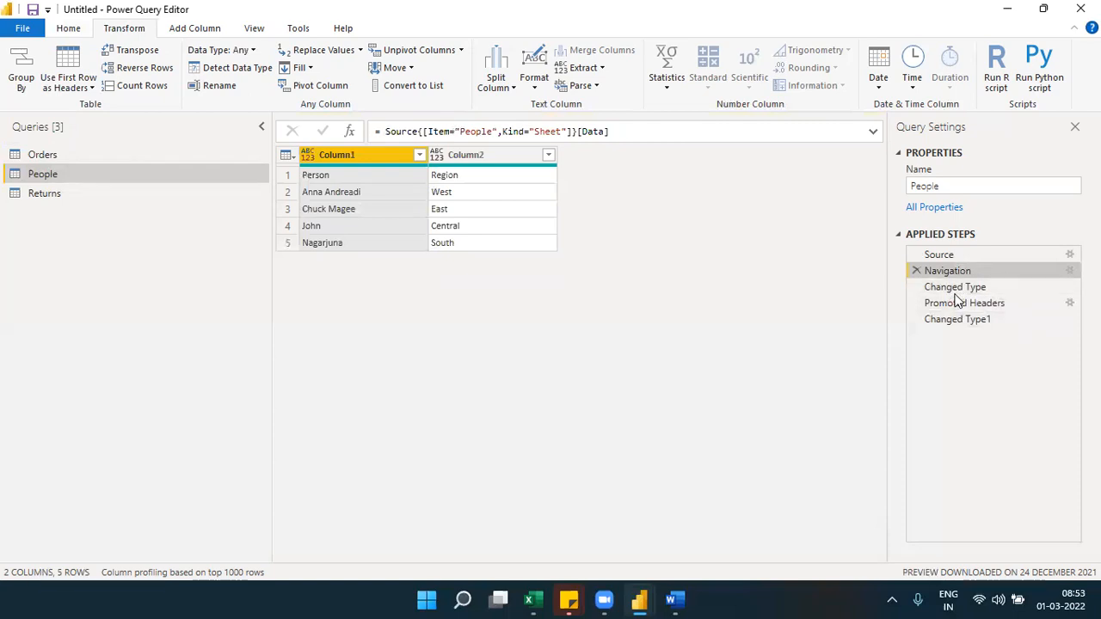
{"action": "left_click", "coordinate": [956, 289]}
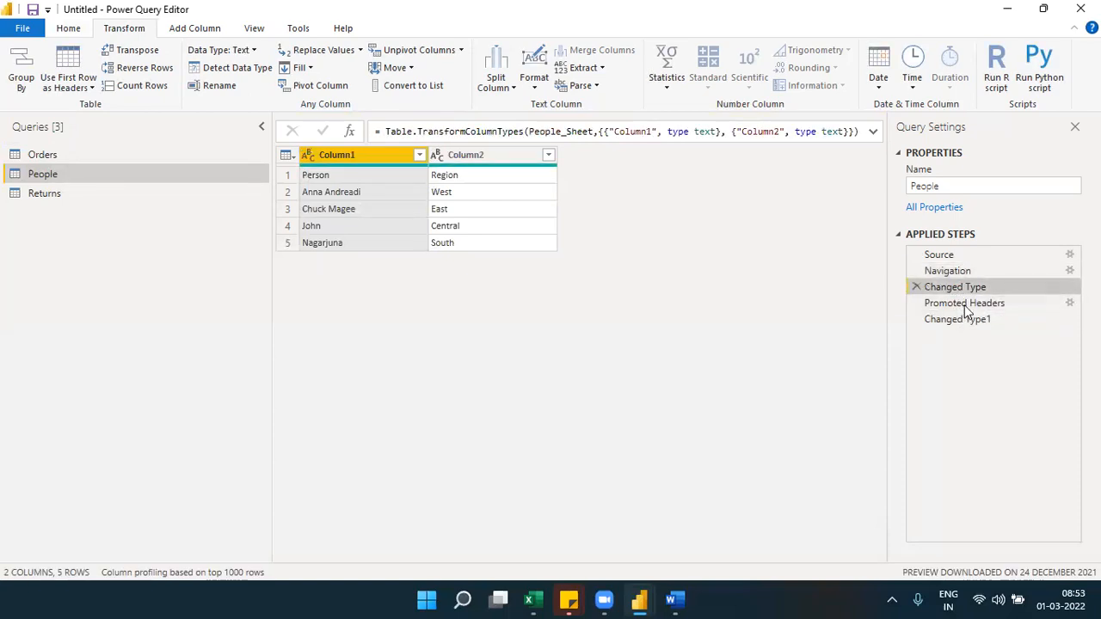
{"action": "left_click", "coordinate": [964, 304]}
{"action": "left_click", "coordinate": [970, 321]}
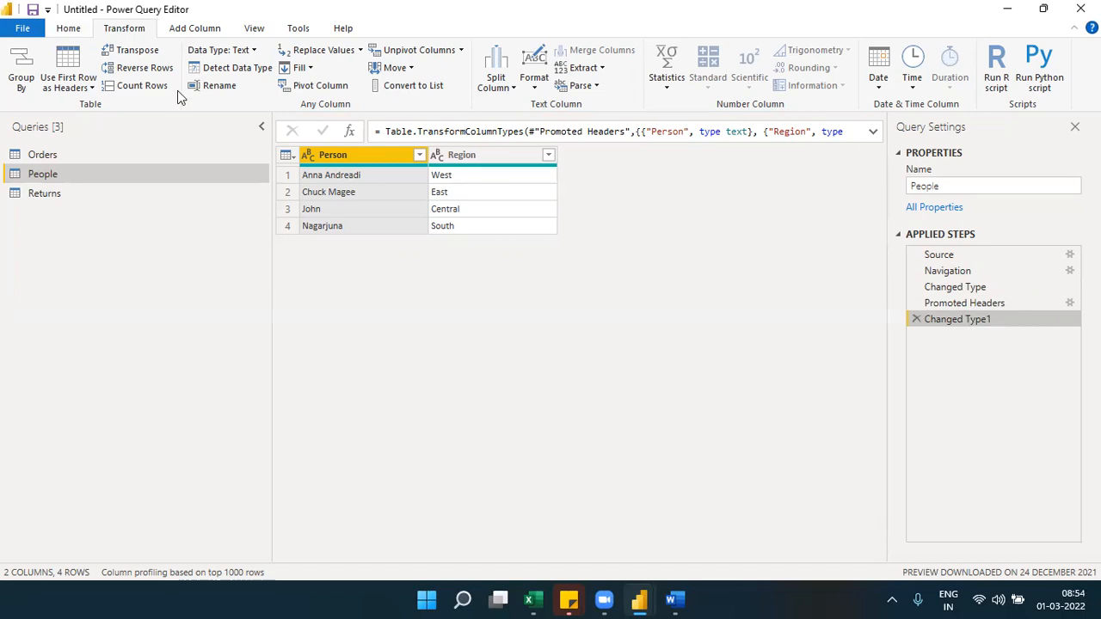
View the People query's code in the Advanced Editor and close it without changes.
{"action": "left_click", "coordinate": [68, 29]}
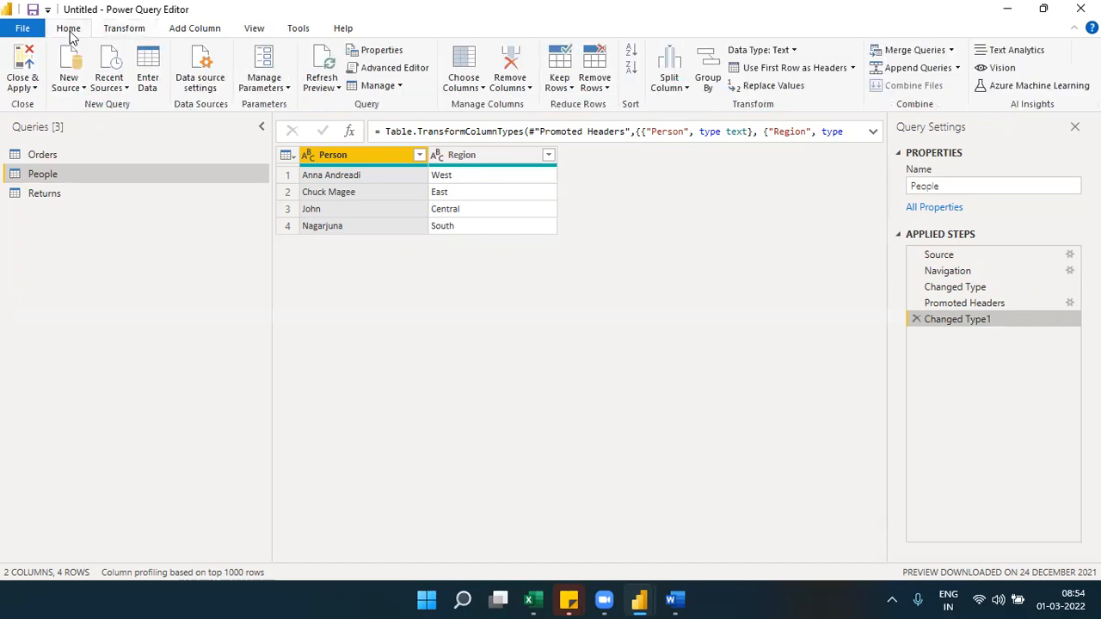
{"action": "left_click", "coordinate": [382, 77]}
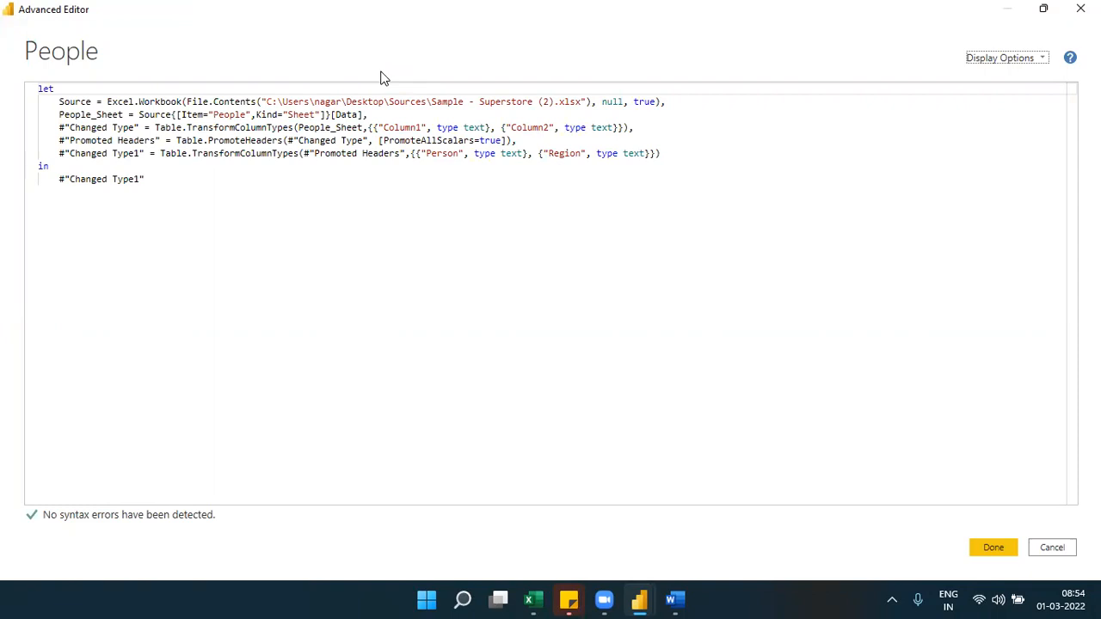
{"action": "left_click", "coordinate": [1081, 9]}
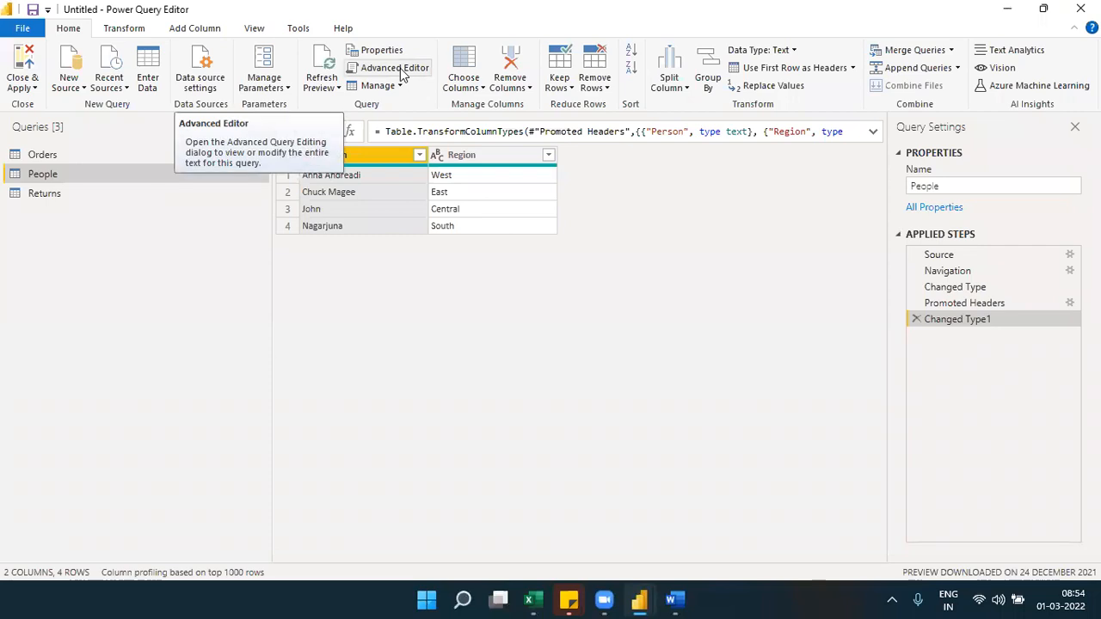
Step through the People query's applied steps twice, from Source to Changed Type1, comparing the formula and data of each.
{"action": "left_click", "coordinate": [941, 254]}
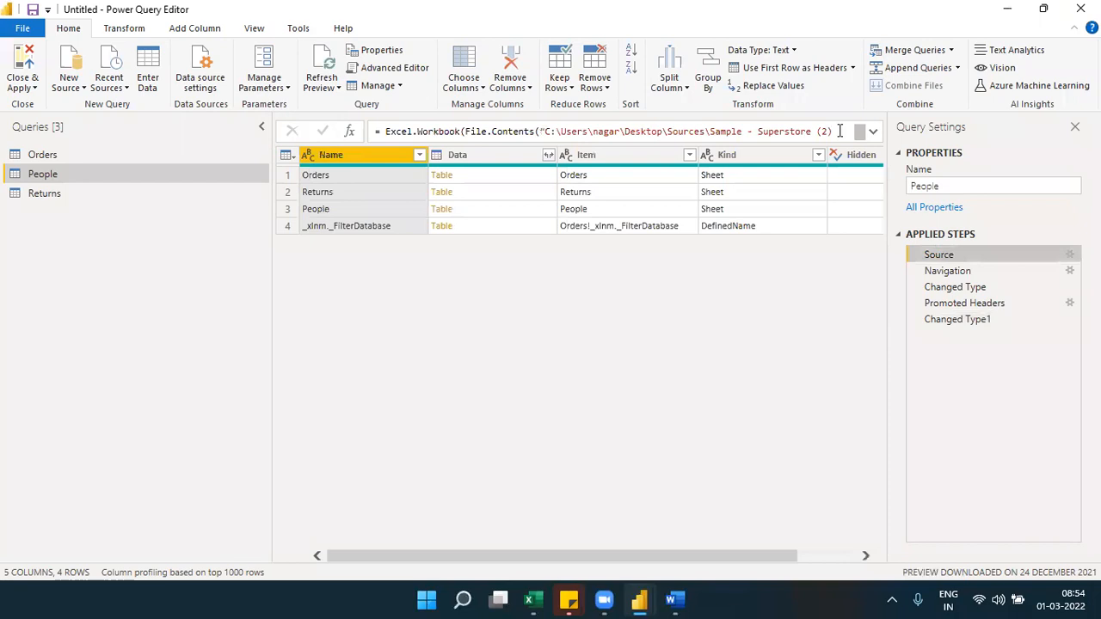
{"action": "left_click", "coordinate": [950, 272]}
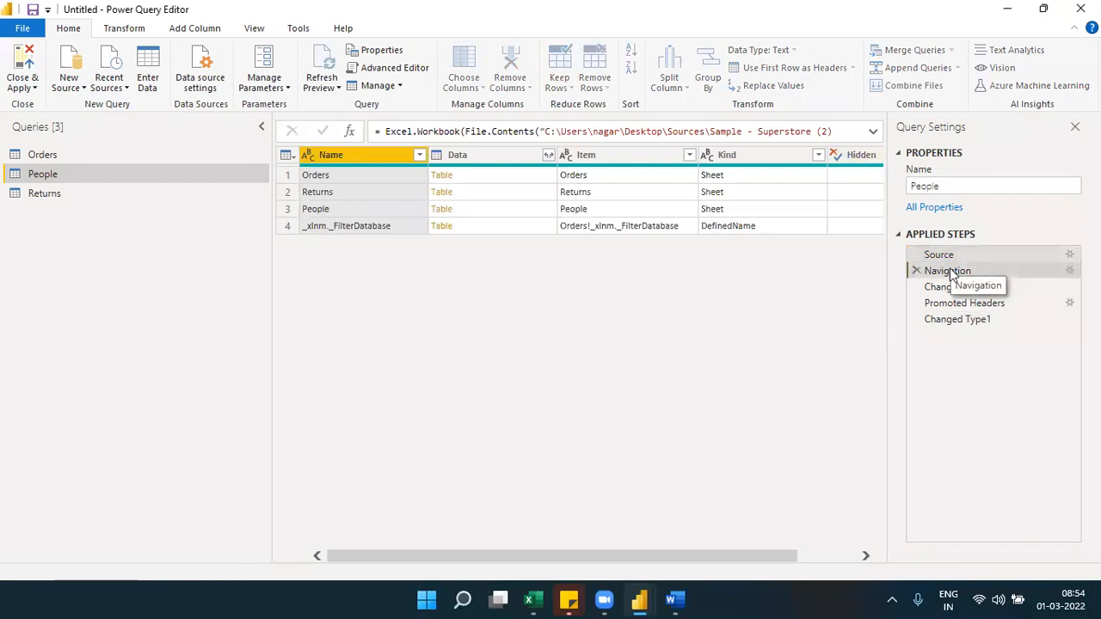
{"action": "left_click", "coordinate": [959, 289]}
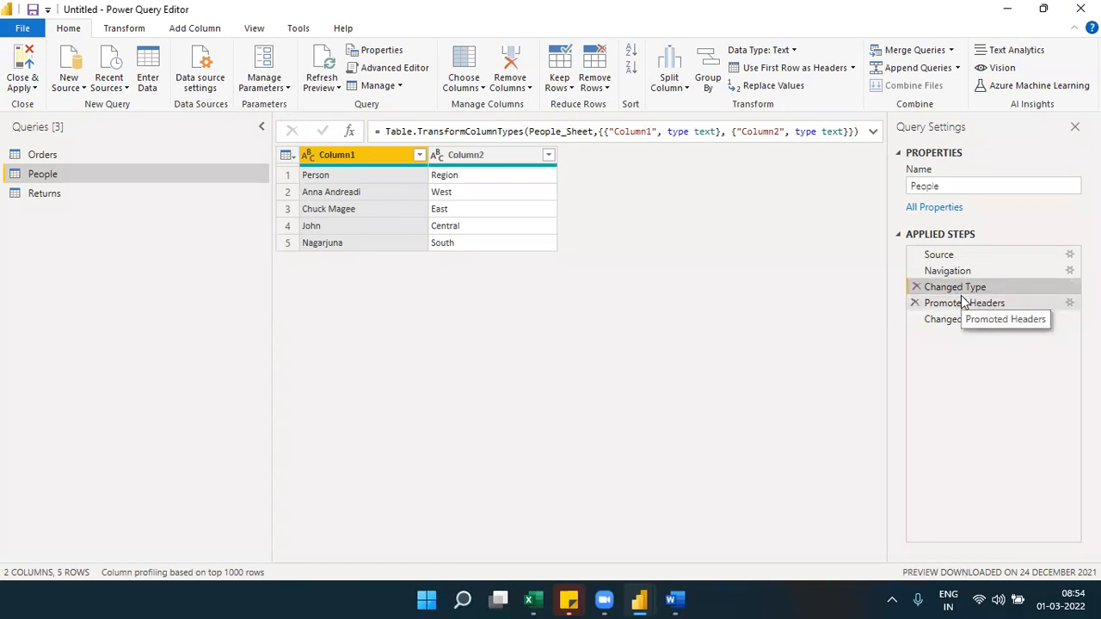
{"action": "left_click", "coordinate": [963, 303]}
{"action": "left_click", "coordinate": [955, 319]}
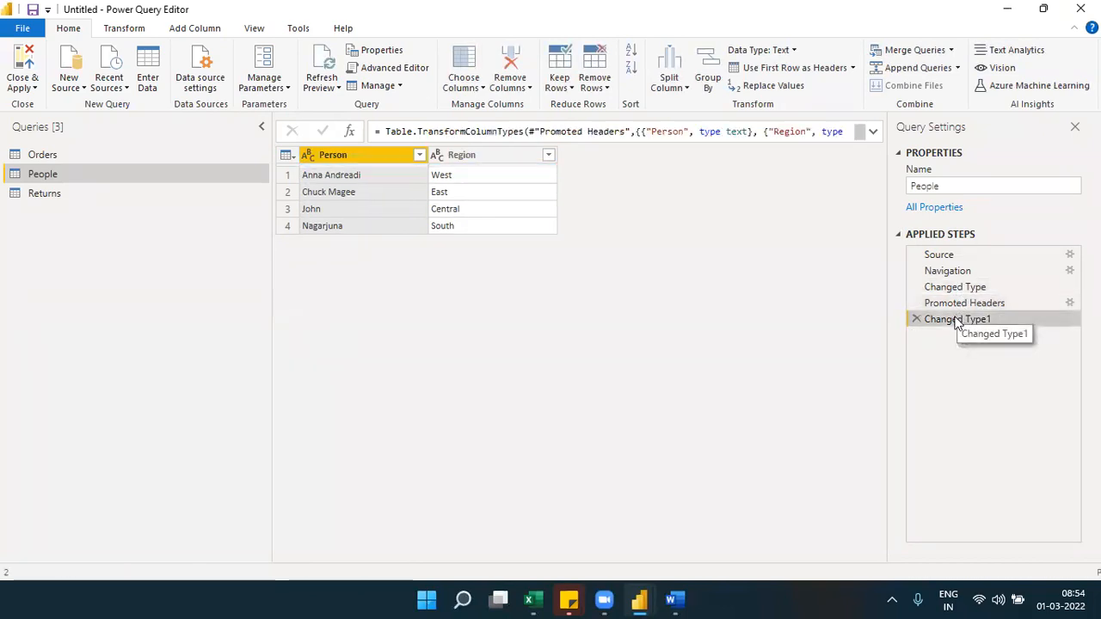
{"action": "left_click", "coordinate": [953, 255]}
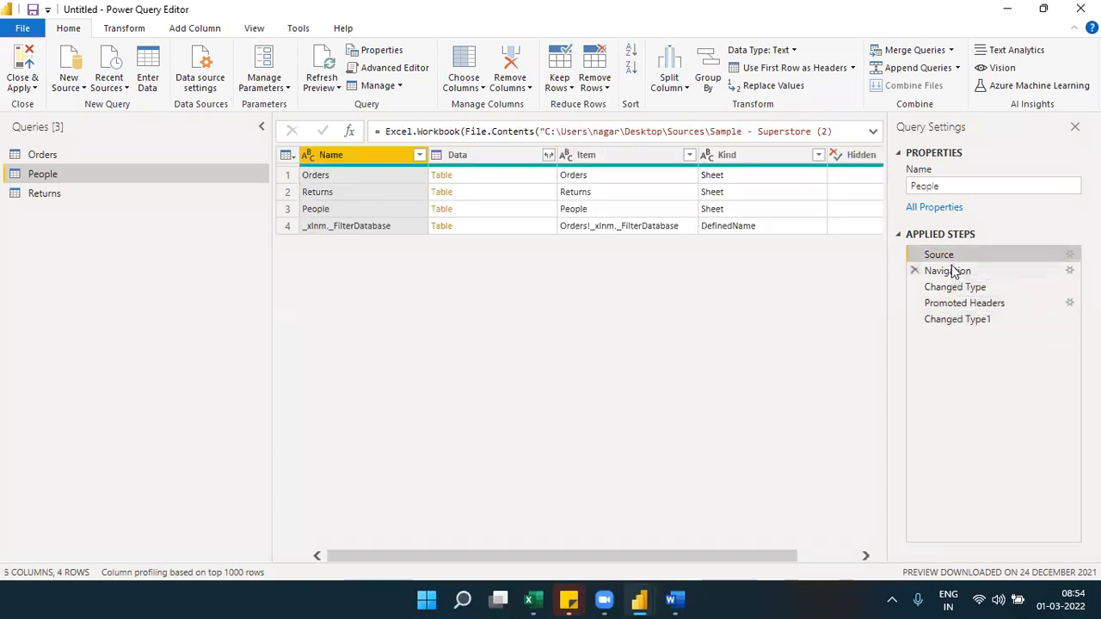
{"action": "left_click", "coordinate": [953, 271]}
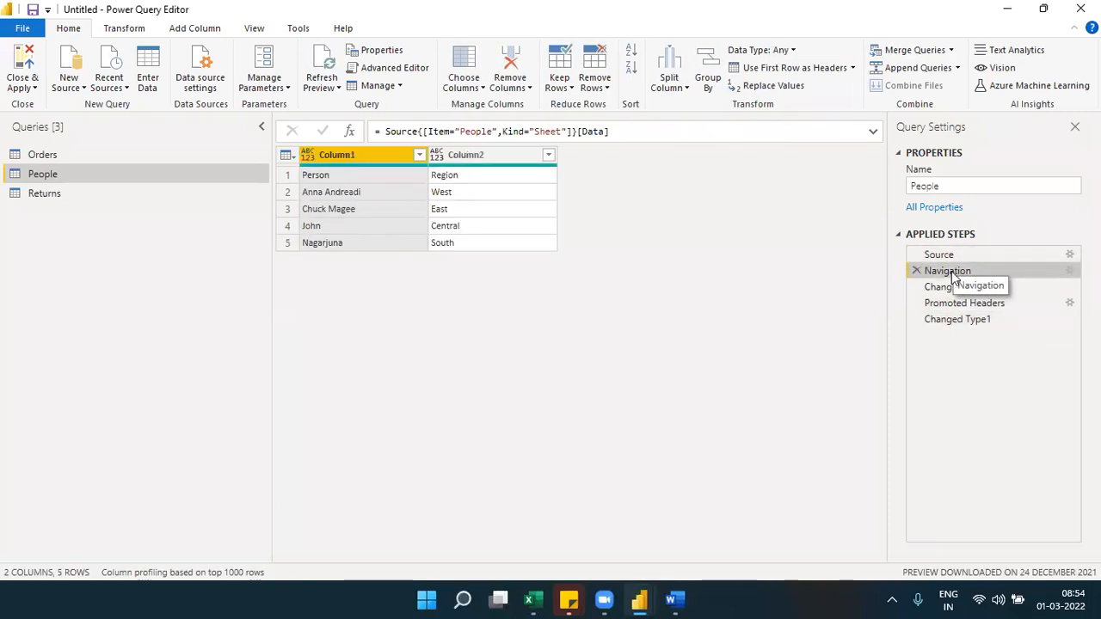
{"action": "left_click", "coordinate": [951, 287]}
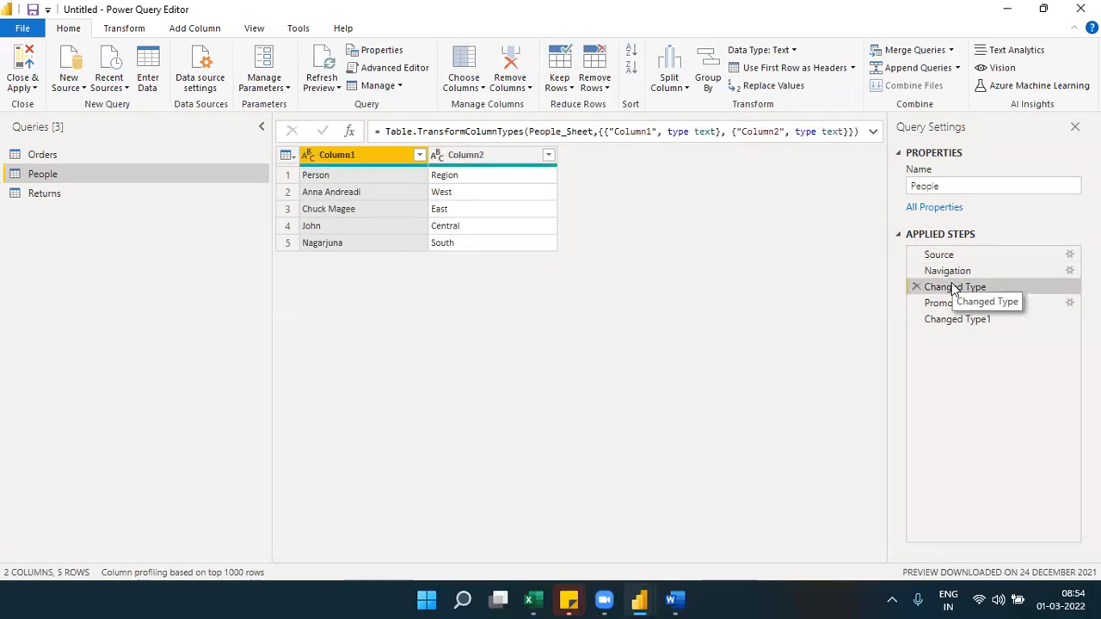
{"action": "left_click", "coordinate": [955, 304]}
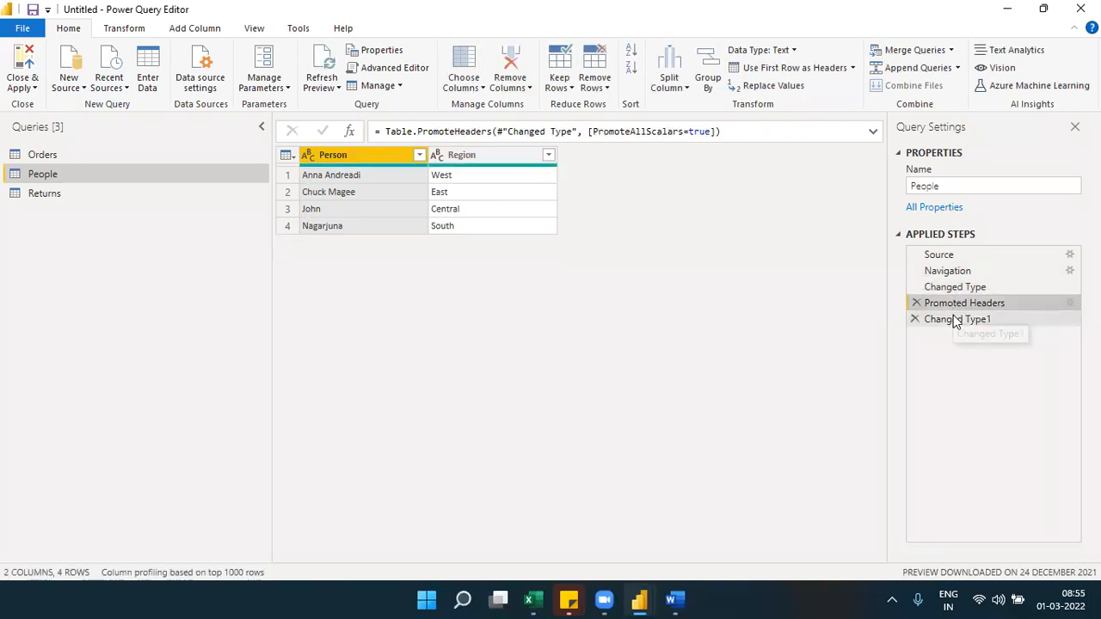
{"action": "left_click", "coordinate": [955, 320]}
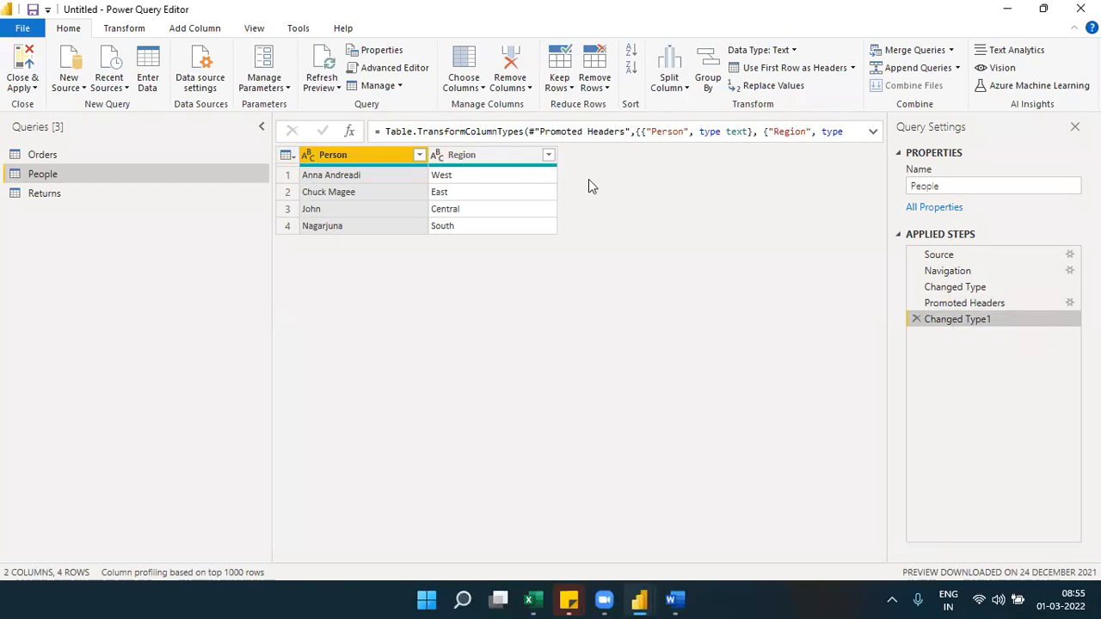
Examine the People query's full M code in the Advanced Editor, including the Changed Type1 line, and close it without changes.
{"action": "left_click", "coordinate": [422, 73]}
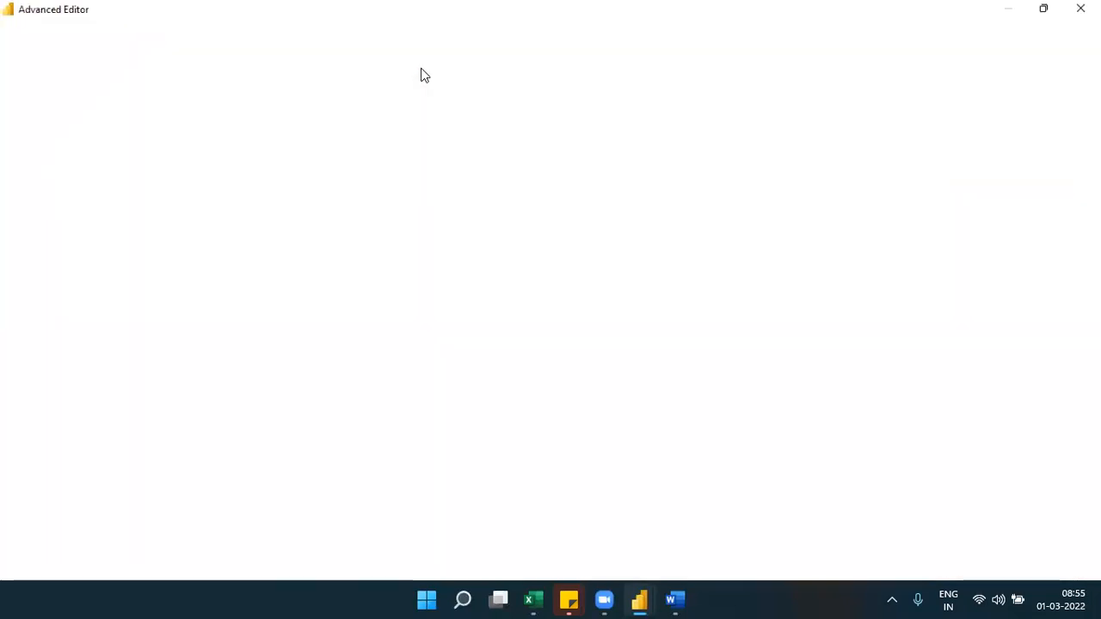
{"action": "left_click_drag", "start_coordinate": [177, 202], "coordinate": [38, 92]}
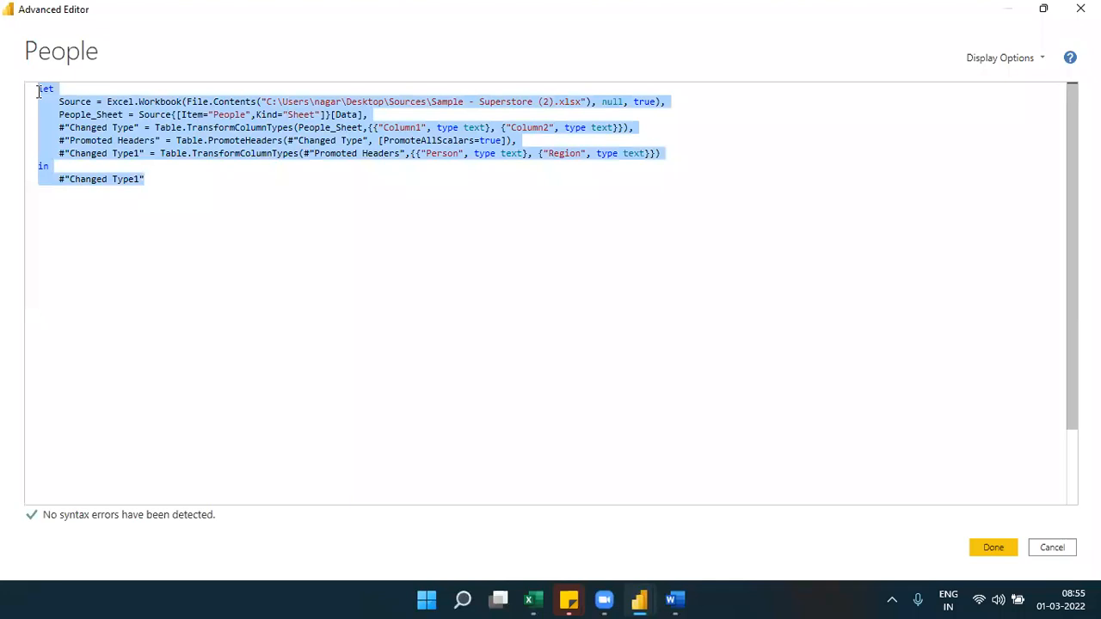
{"action": "left_click", "coordinate": [268, 191]}
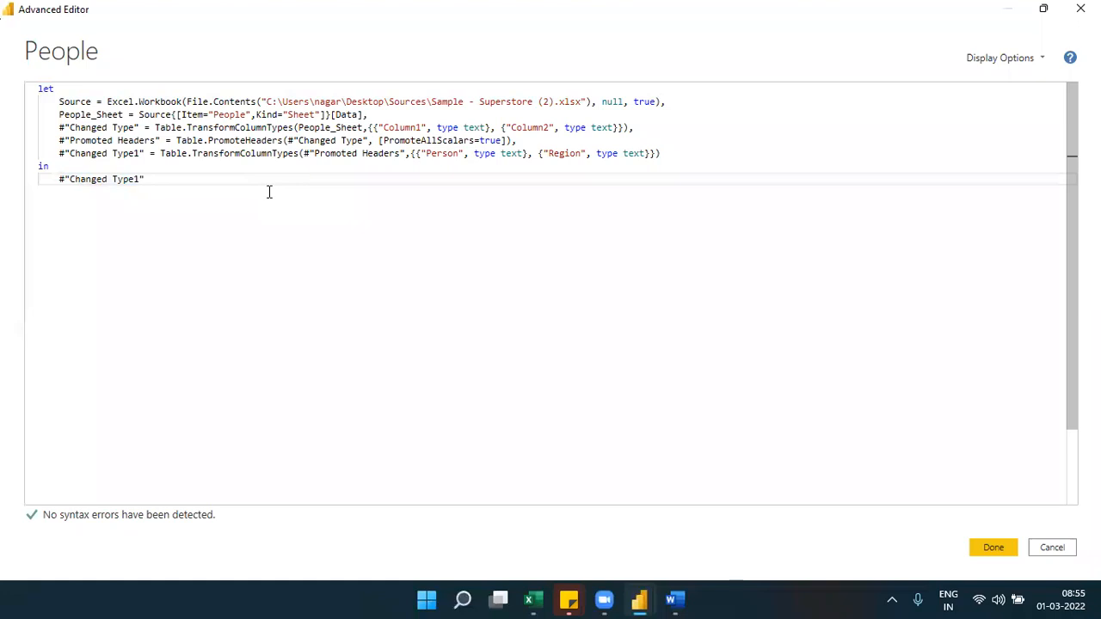
{"action": "double_click", "coordinate": [506, 154]}
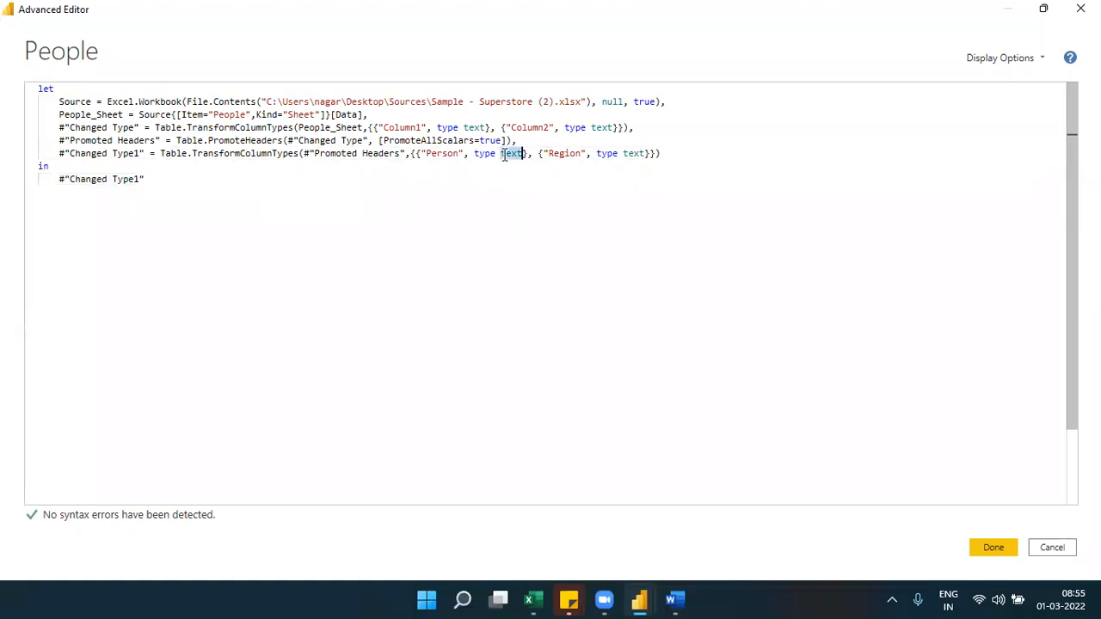
{"action": "triple_click", "coordinate": [639, 154]}
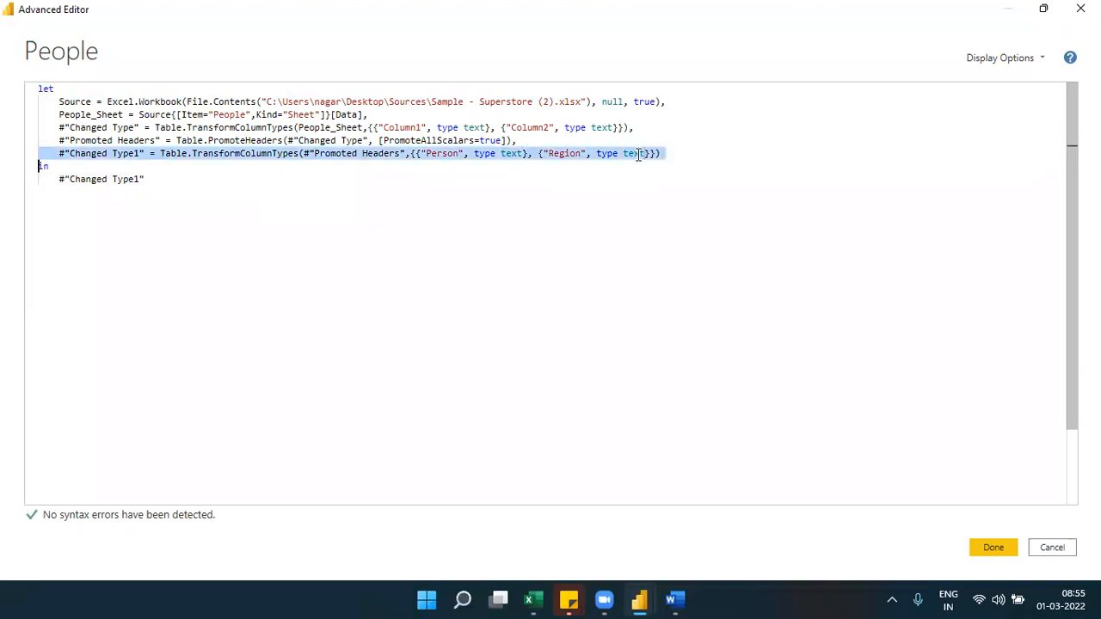
{"action": "left_click", "coordinate": [143, 154]}
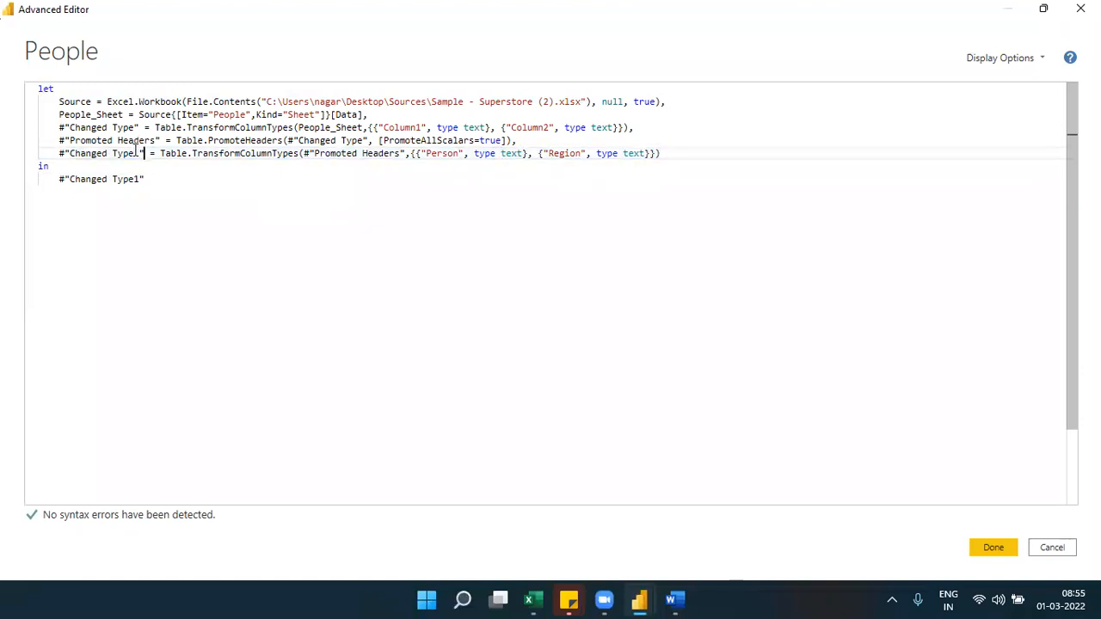
{"action": "left_click_drag", "start_coordinate": [139, 154], "coordinate": [39, 88]}
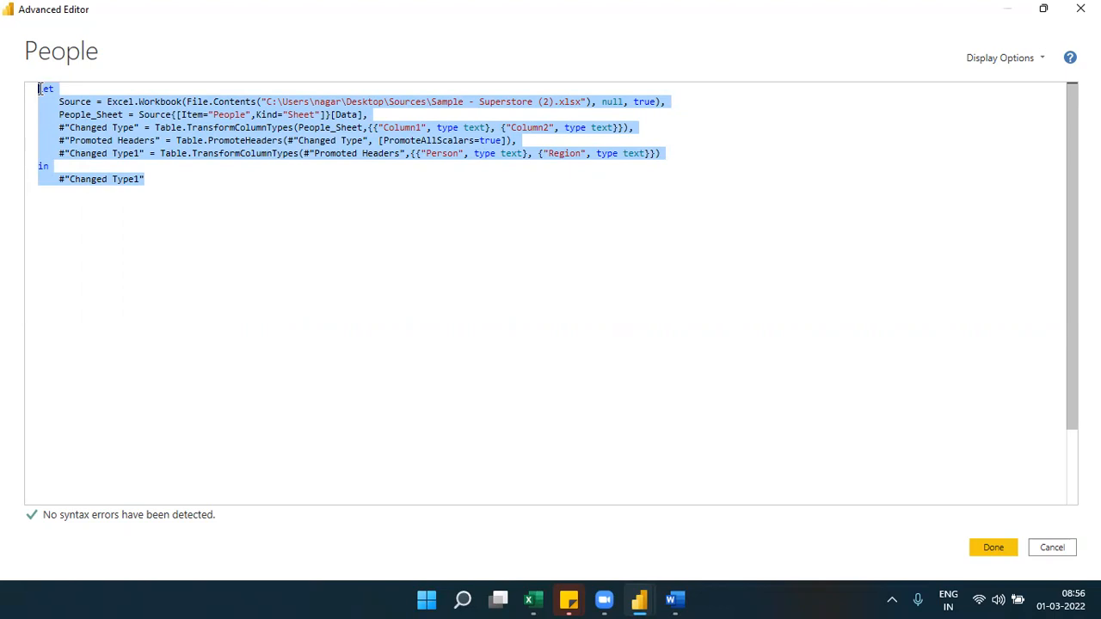
{"action": "left_click", "coordinate": [1081, 9]}
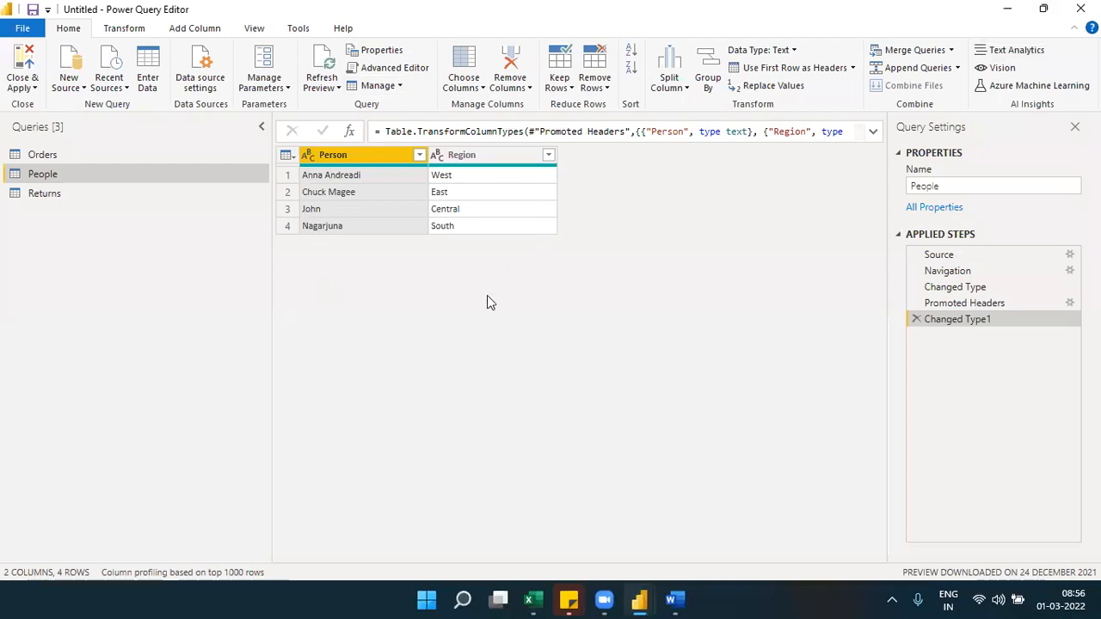
Inspect the Returns query's M code in the Advanced Editor and close it without changes.
{"action": "left_click", "coordinate": [63, 200]}
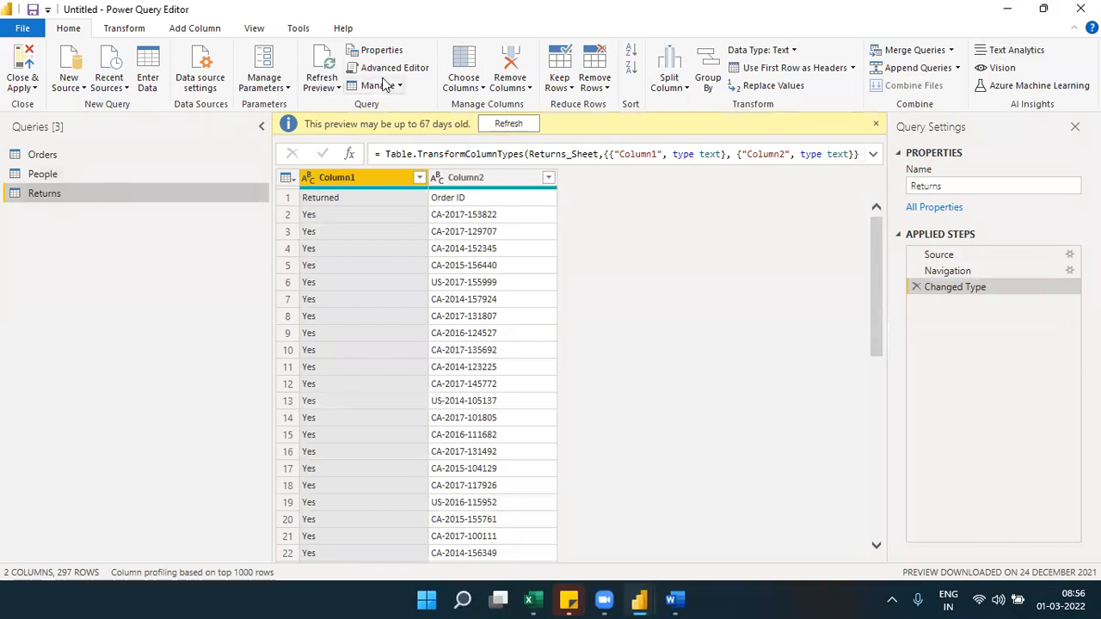
{"action": "left_click", "coordinate": [408, 73]}
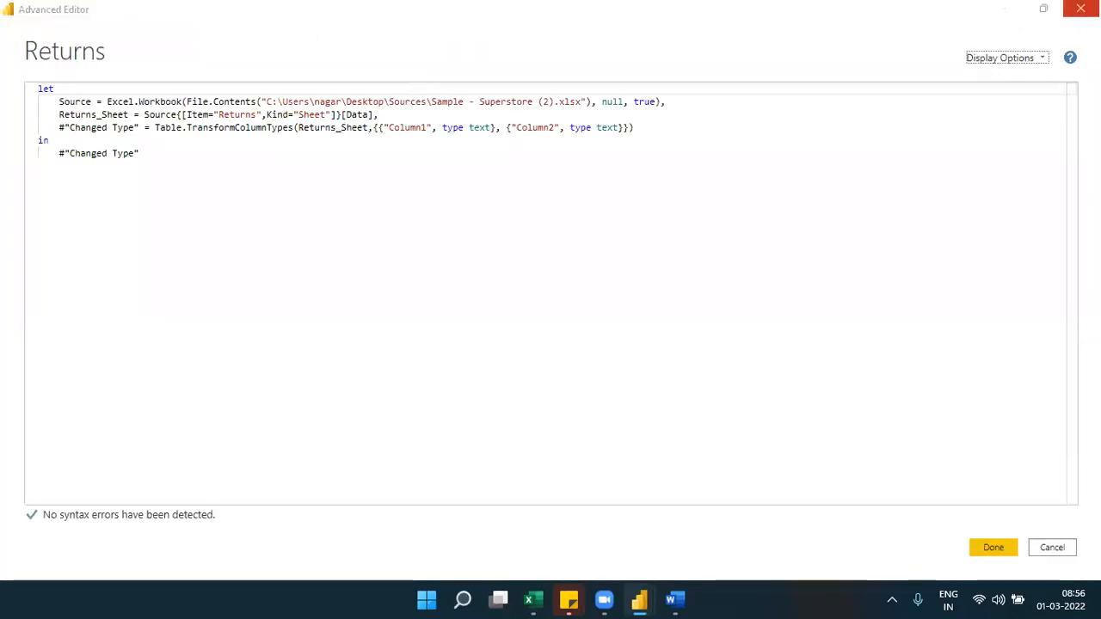
{"action": "left_click", "coordinate": [1080, 8]}
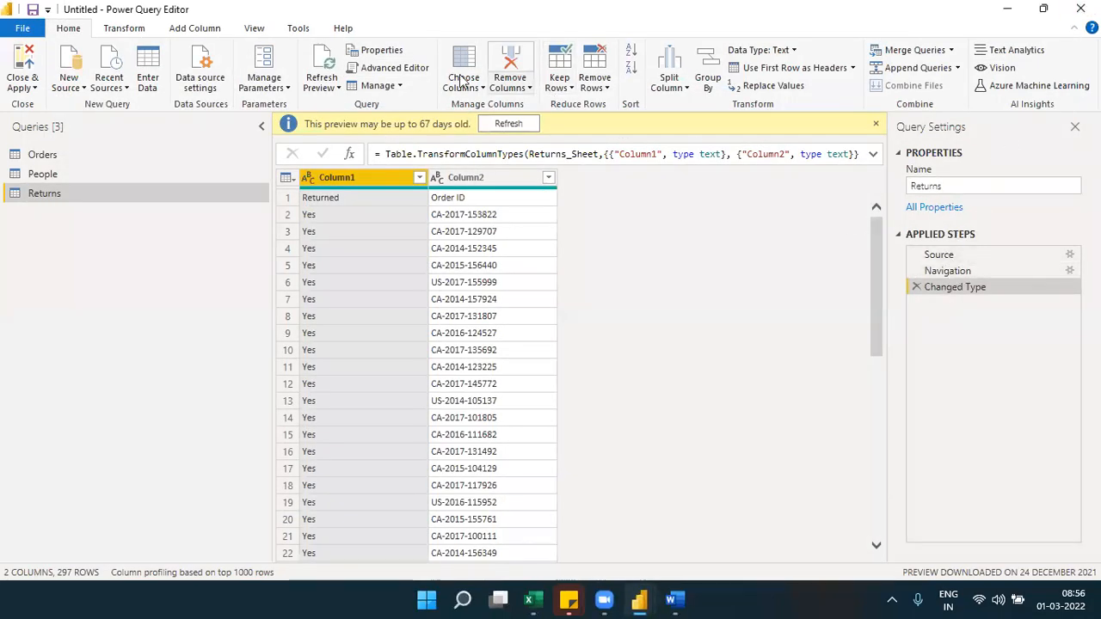
{"action": "left_click", "coordinate": [394, 68]}
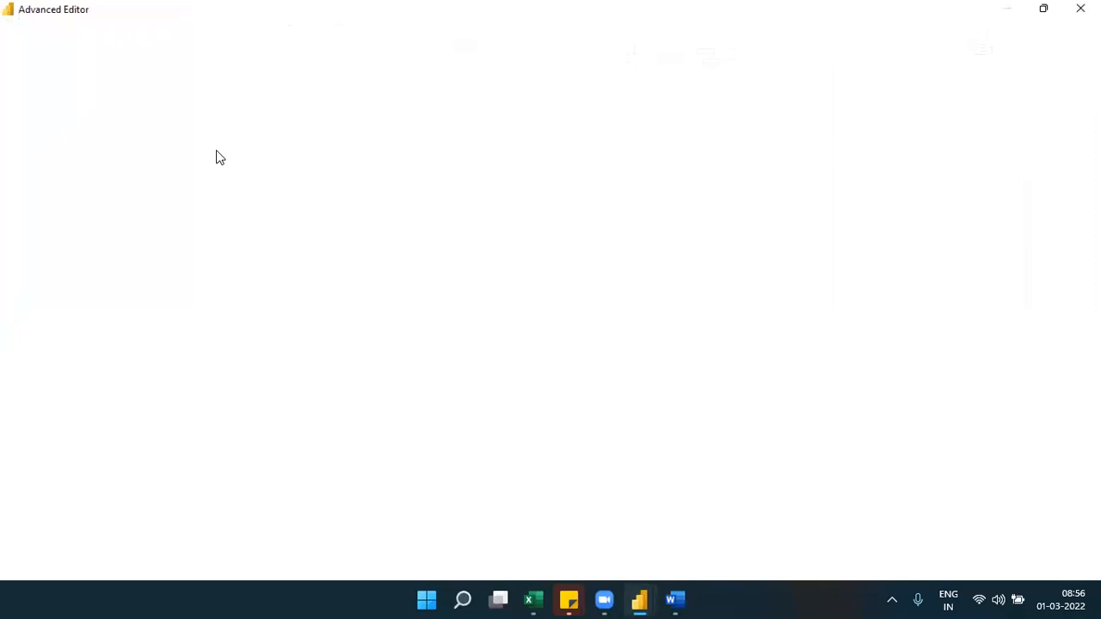
{"action": "left_click_drag", "start_coordinate": [173, 157], "coordinate": [40, 90]}
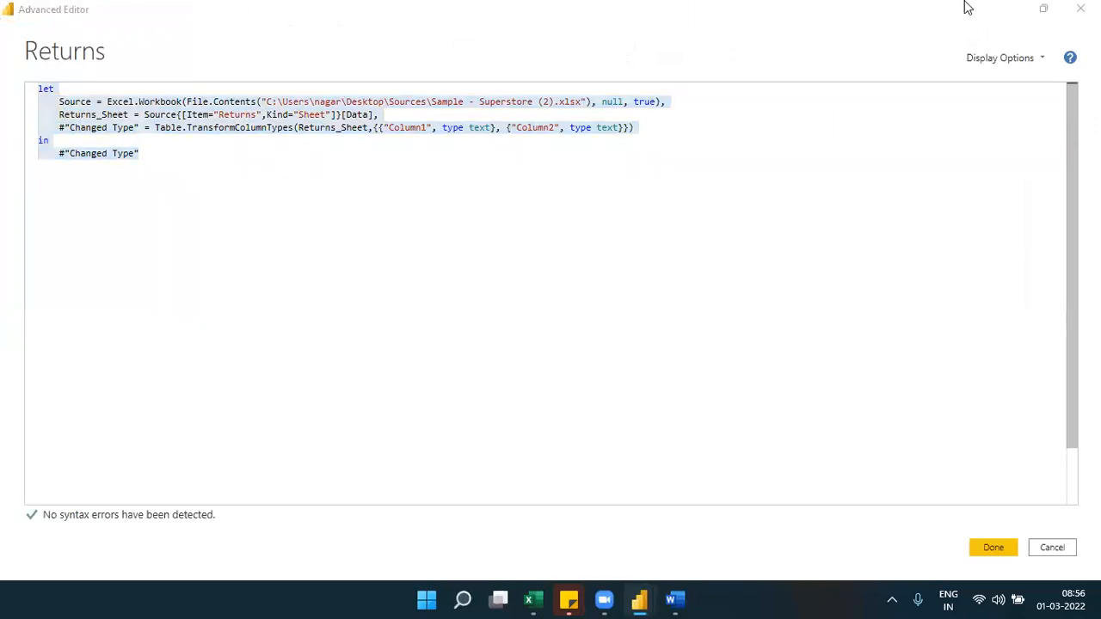
{"action": "left_click", "coordinate": [1077, 9]}
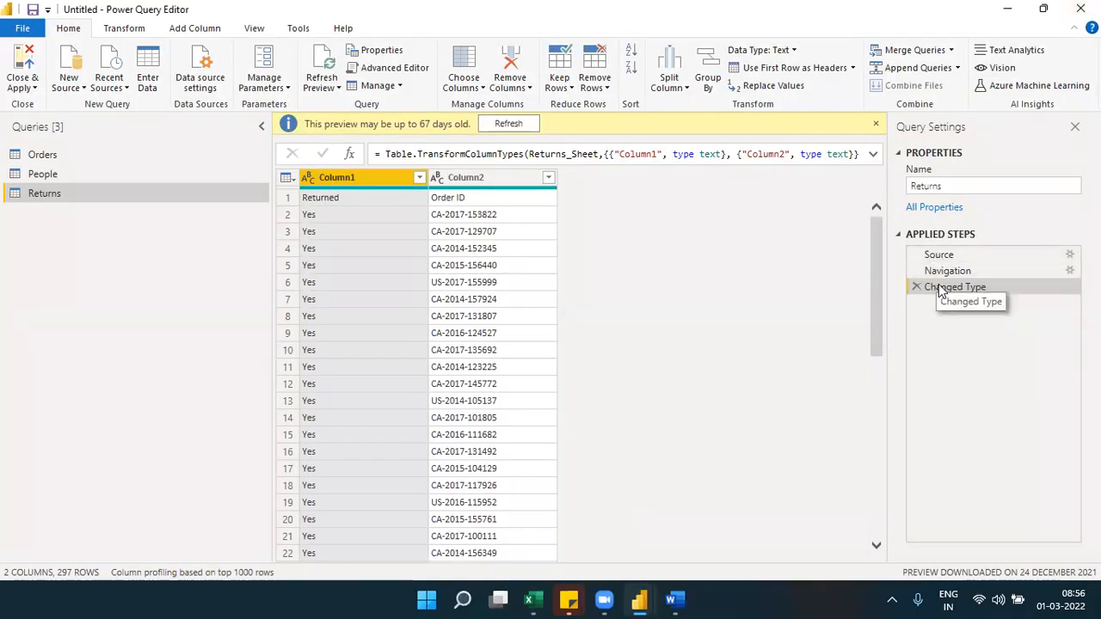
Check the data type options of the Row ID and Order ID columns in the Orders query.
{"action": "left_click", "coordinate": [44, 176]}
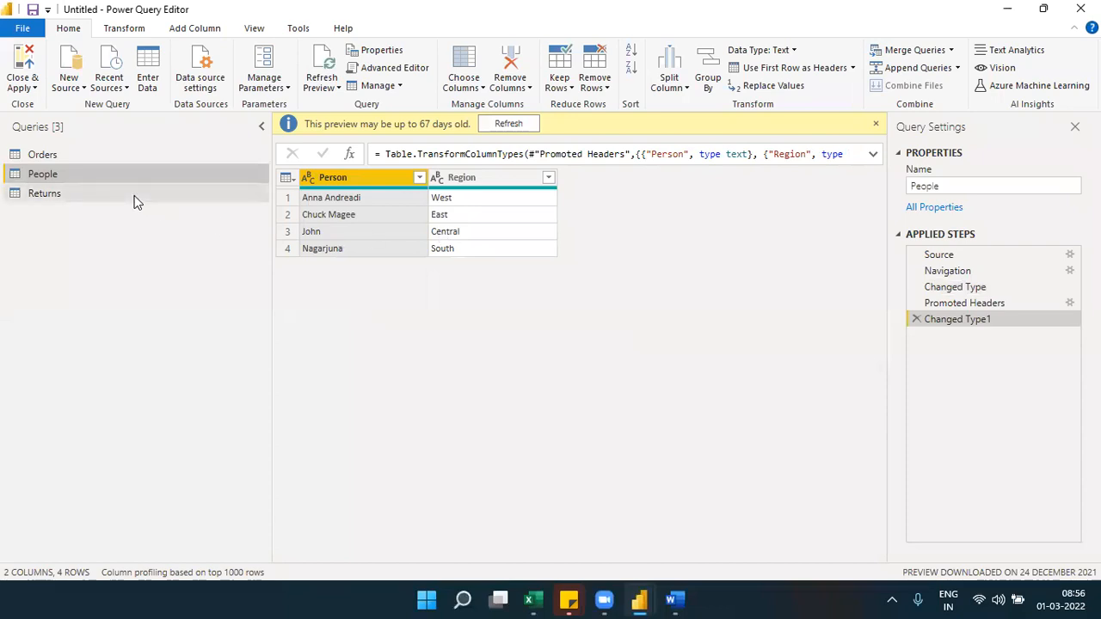
{"action": "left_click", "coordinate": [47, 160]}
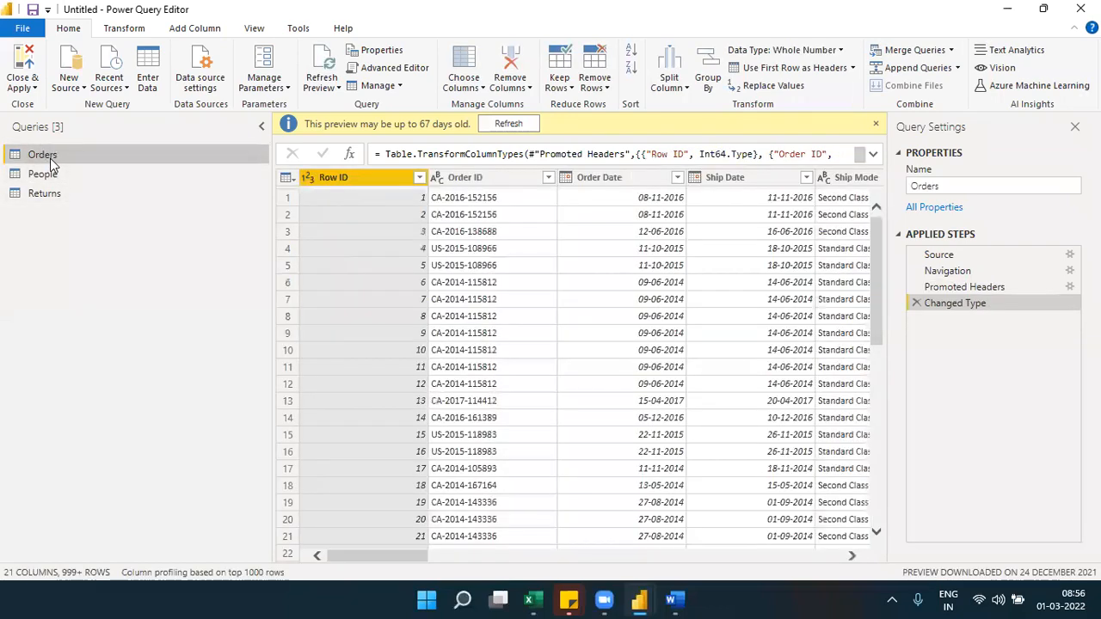
{"action": "left_click", "coordinate": [312, 186]}
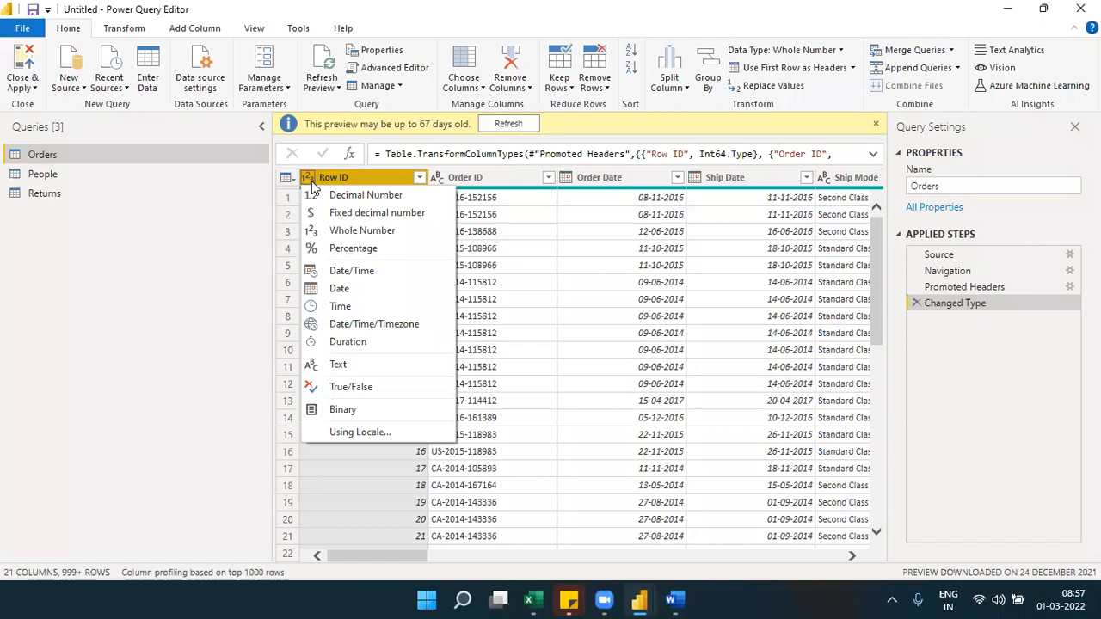
{"action": "left_click", "coordinate": [465, 178]}
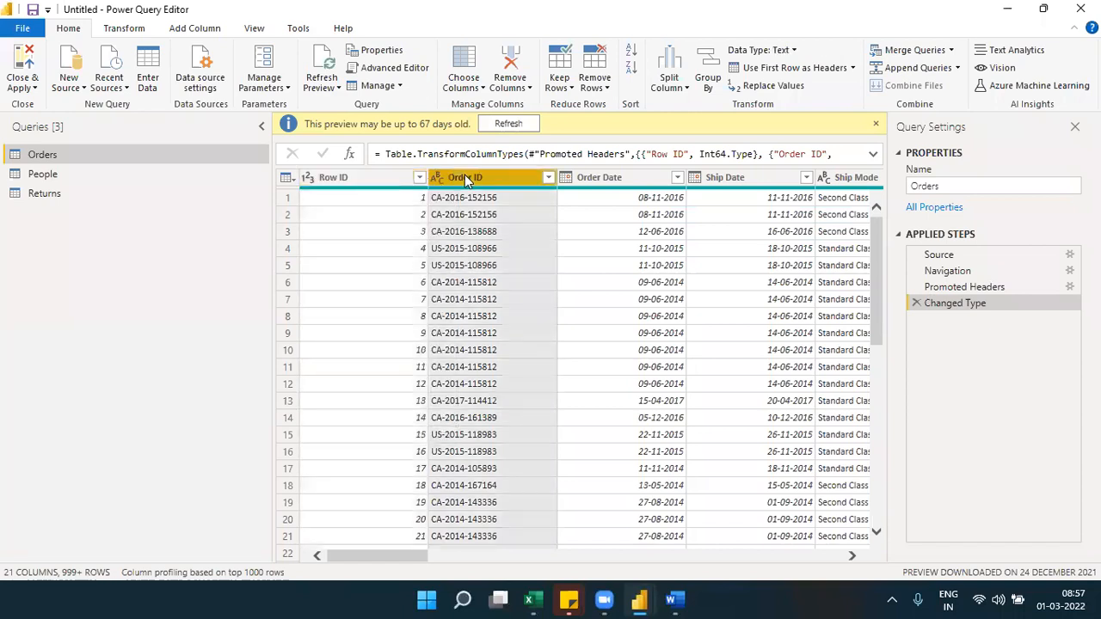
{"action": "left_click", "coordinate": [310, 179]}
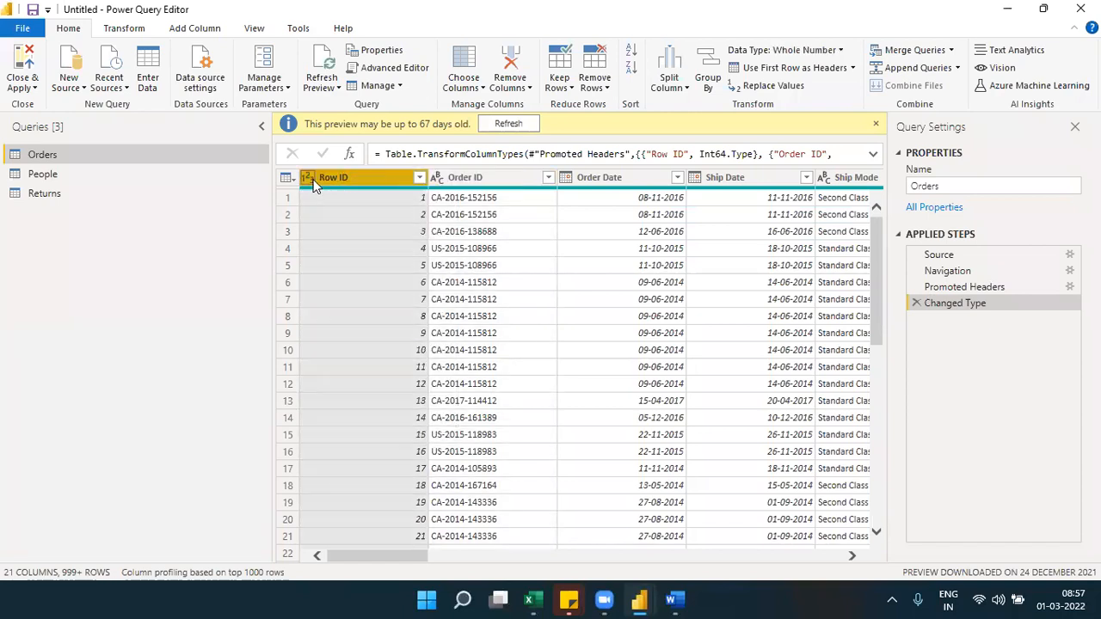
{"action": "left_click", "coordinate": [465, 178]}
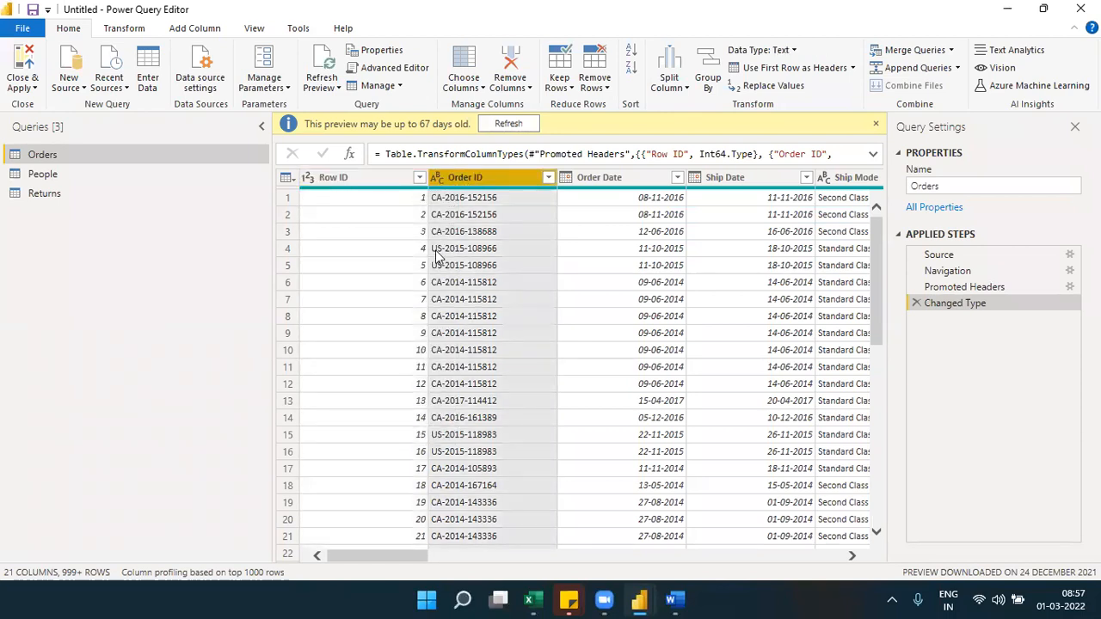
{"action": "left_click", "coordinate": [436, 179]}
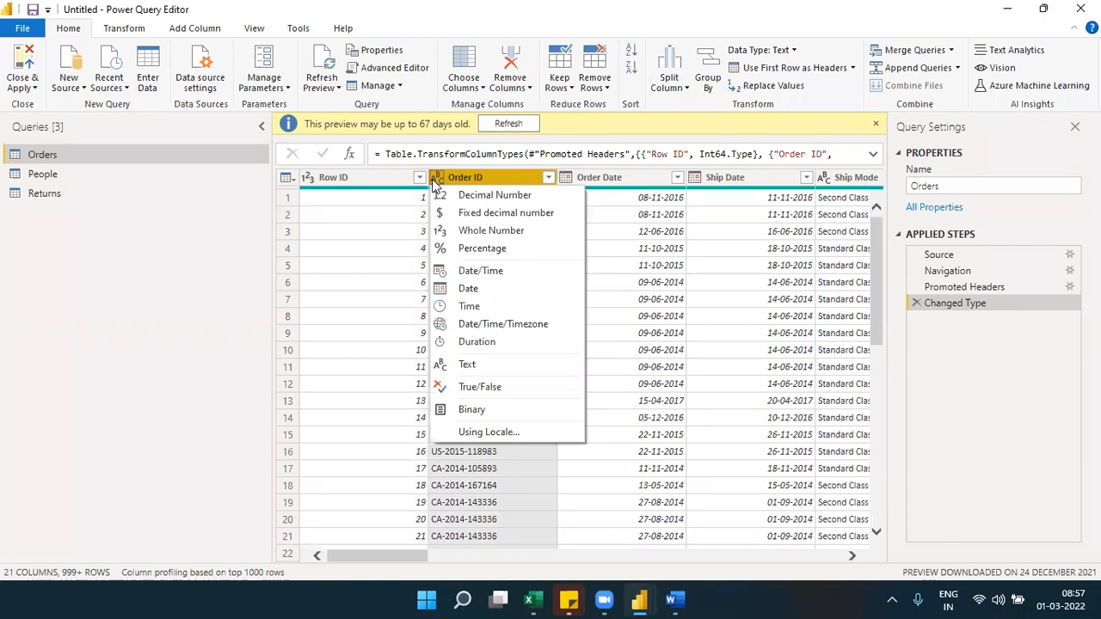
Check the data type options of the Order Date and Ship Date columns, and view the Orders columns that follow them.
{"action": "left_click", "coordinate": [613, 177]}
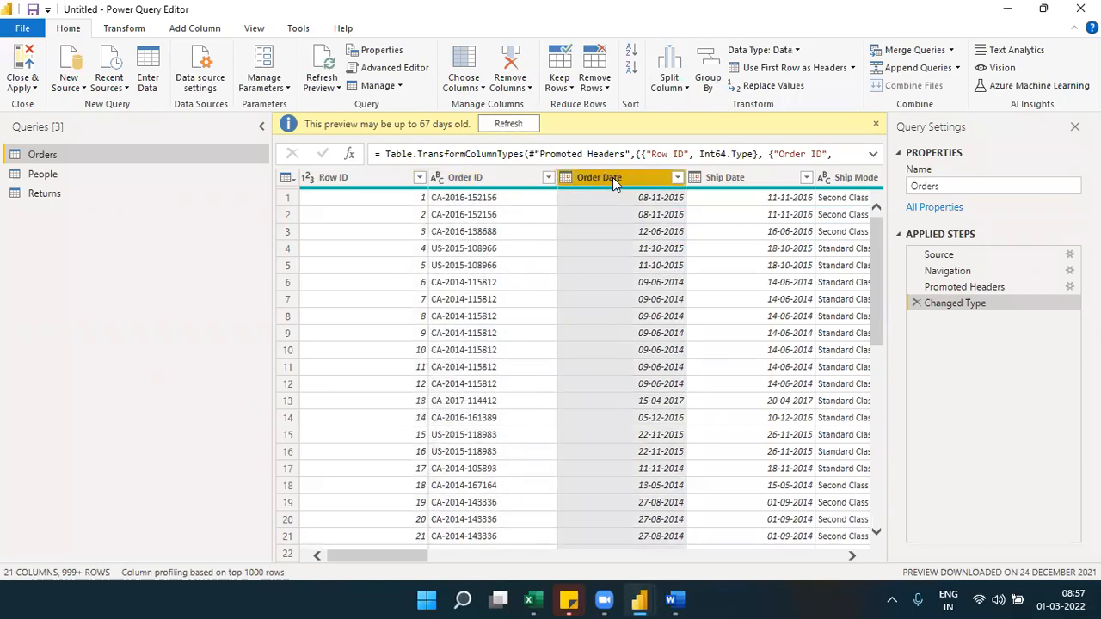
{"action": "left_click", "coordinate": [567, 181]}
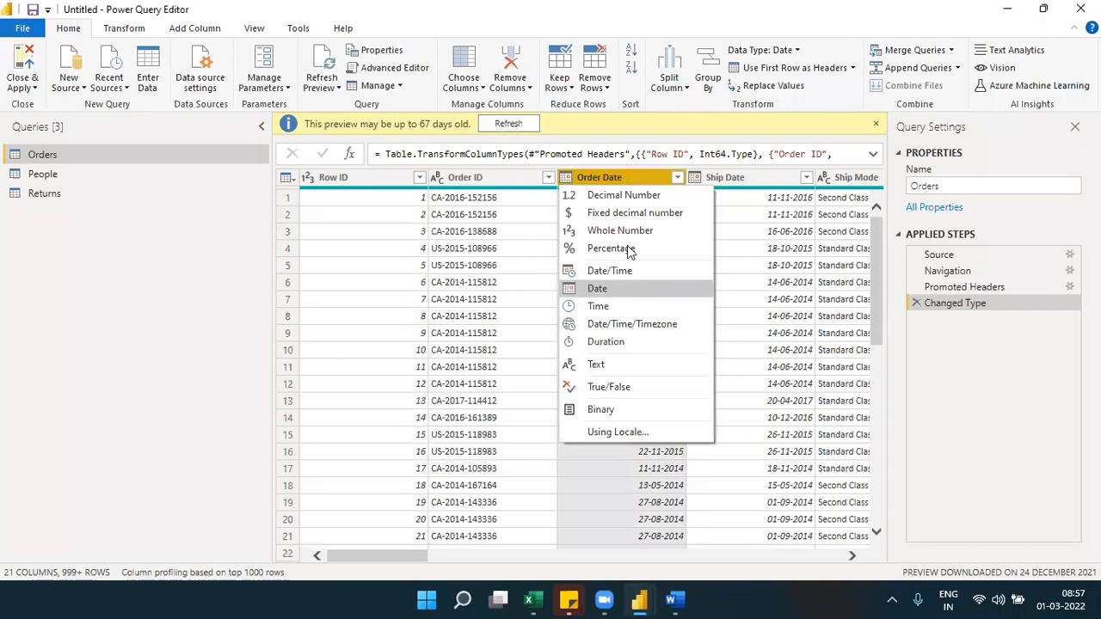
{"action": "left_click", "coordinate": [743, 174]}
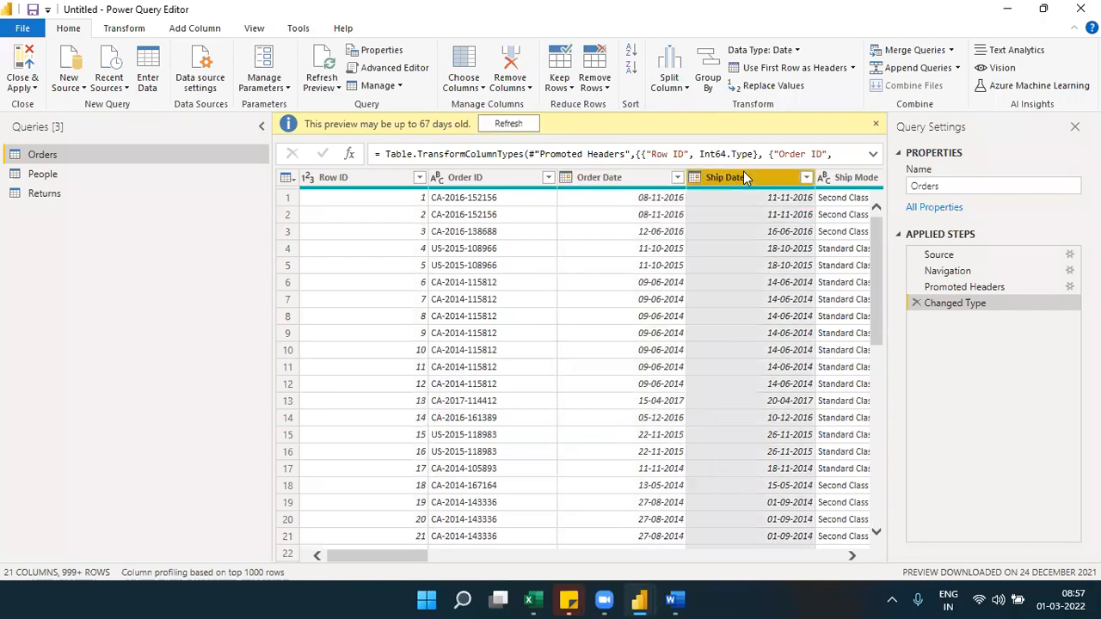
{"action": "left_click", "coordinate": [695, 179]}
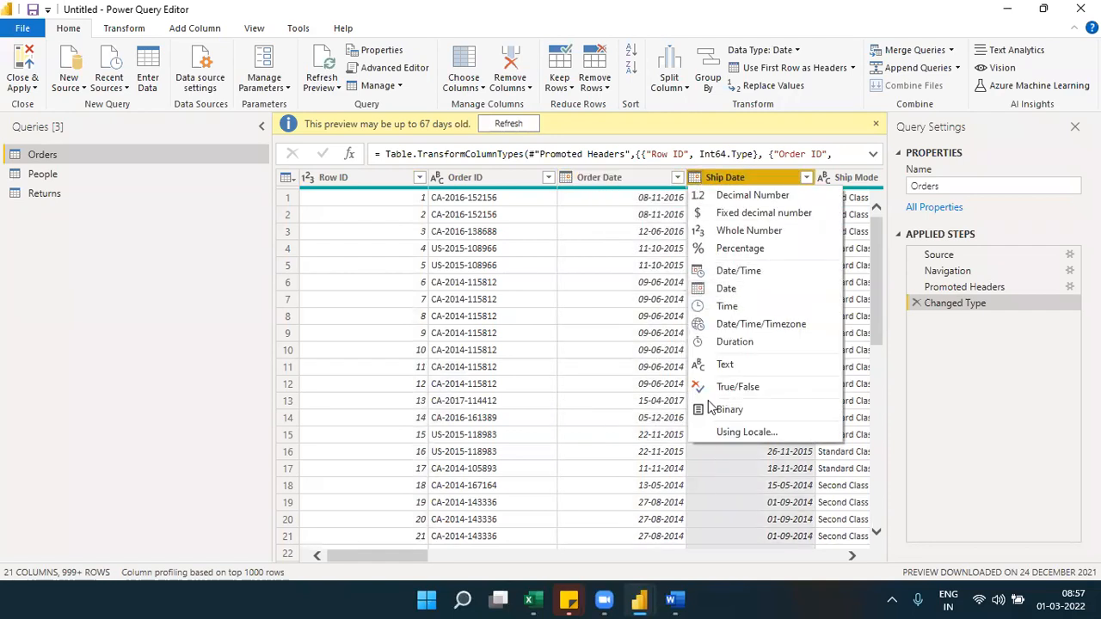
{"action": "left_click", "coordinate": [856, 556]}
{"action": "left_click_drag", "start_coordinate": [855, 557], "coordinate": [856, 556]}
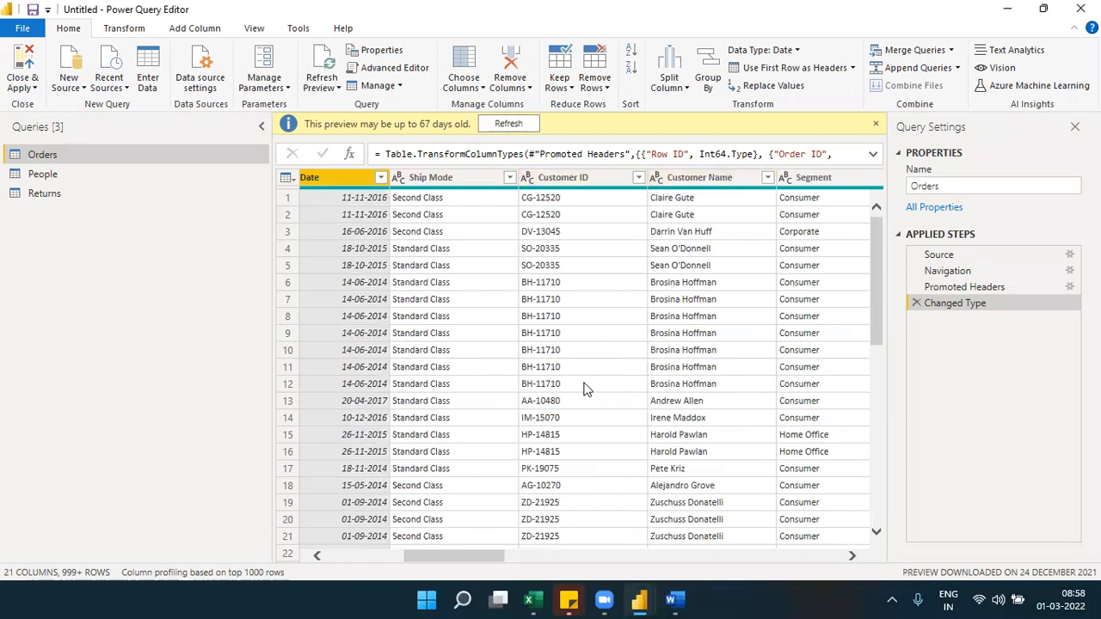
Check the data types of the Sales, Quantity, Discount and Profit columns in the Orders query.
{"action": "left_click_drag", "start_coordinate": [465, 553], "coordinate": [822, 544]}
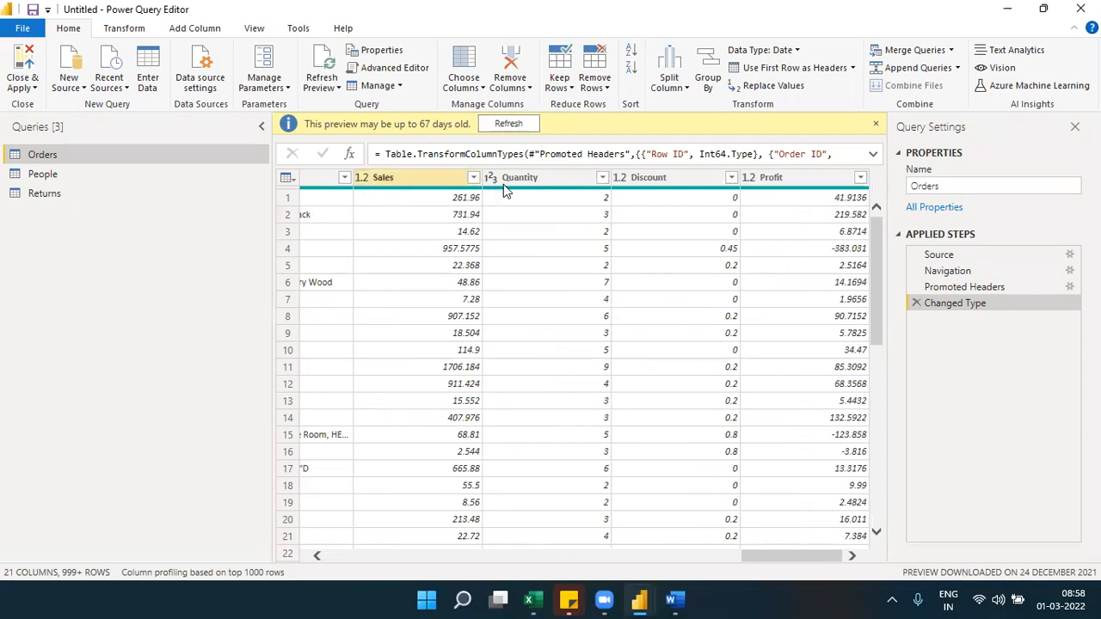
{"action": "left_click", "coordinate": [361, 177]}
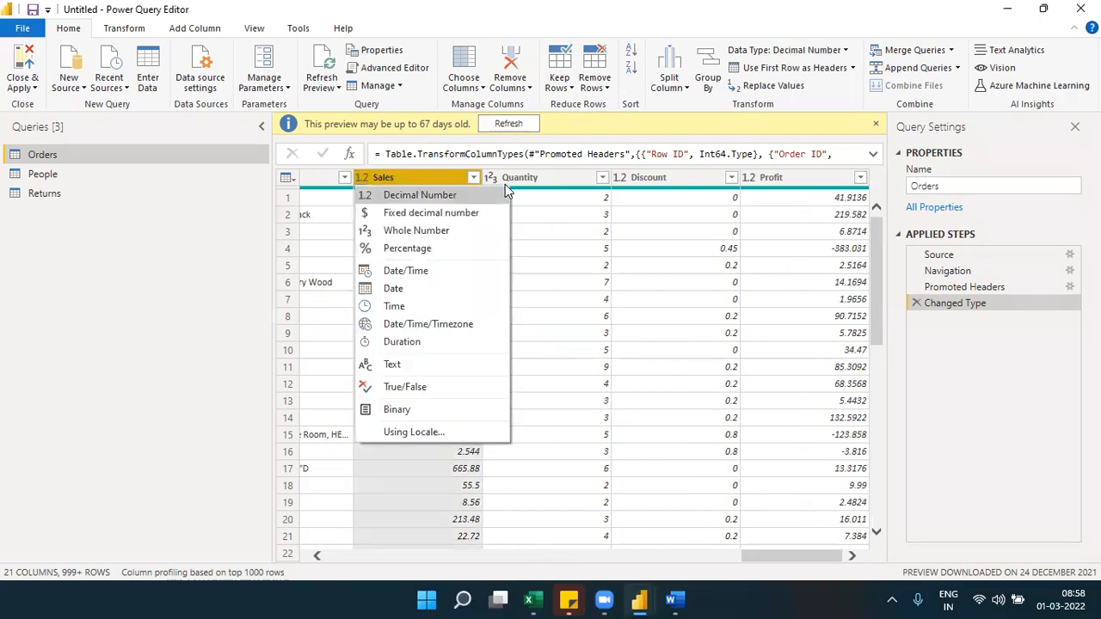
{"action": "left_click", "coordinate": [505, 184]}
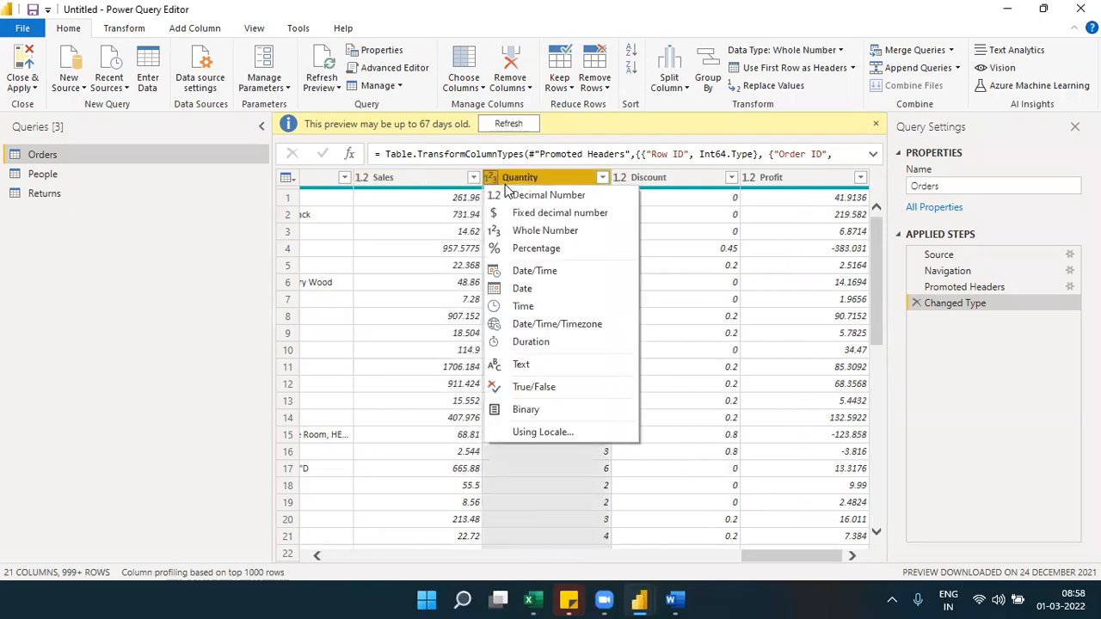
{"action": "left_click", "coordinate": [667, 177]}
{"action": "left_click", "coordinate": [757, 179]}
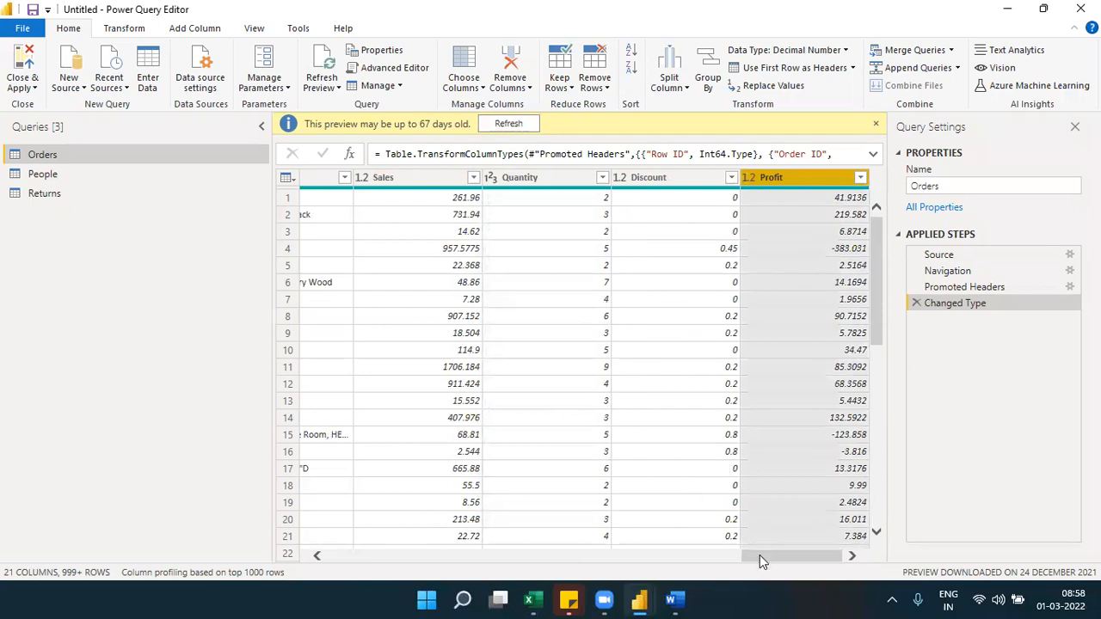
{"action": "left_click_drag", "start_coordinate": [759, 555], "coordinate": [315, 563]}
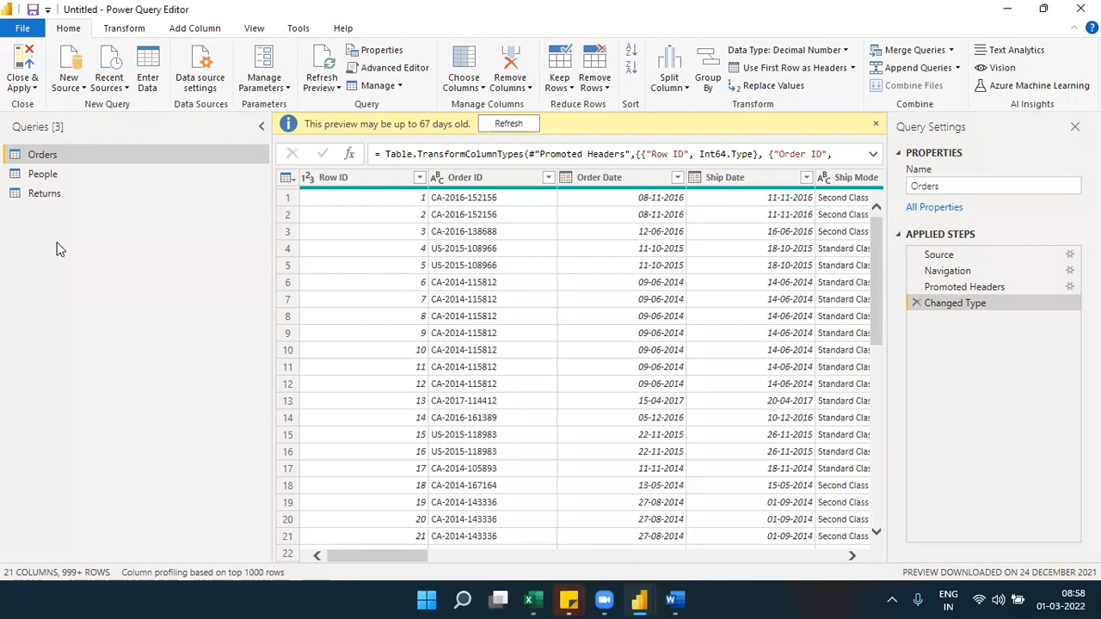
Delete the Changed Type1 and Promoted Headers steps from the People query.
{"action": "left_click", "coordinate": [43, 175]}
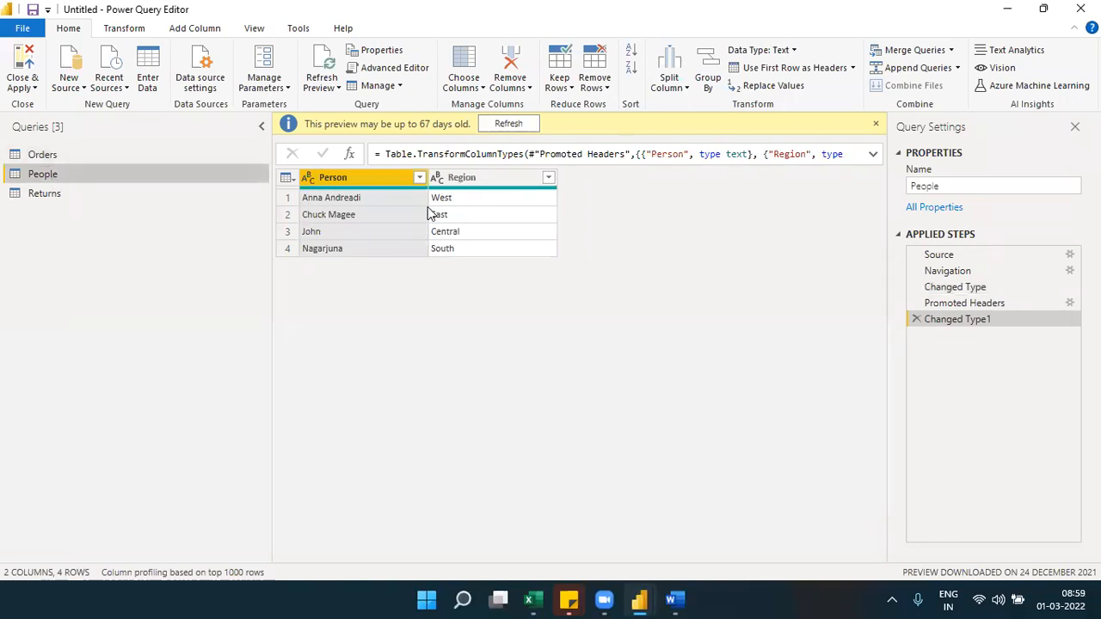
{"action": "left_click", "coordinate": [916, 319]}
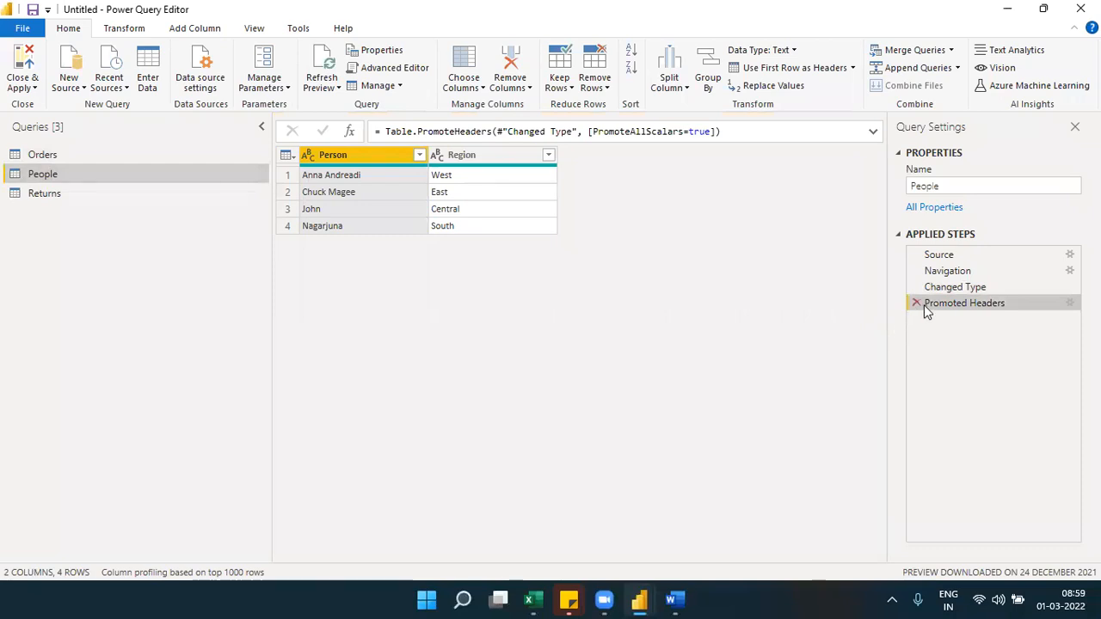
{"action": "left_click", "coordinate": [917, 304]}
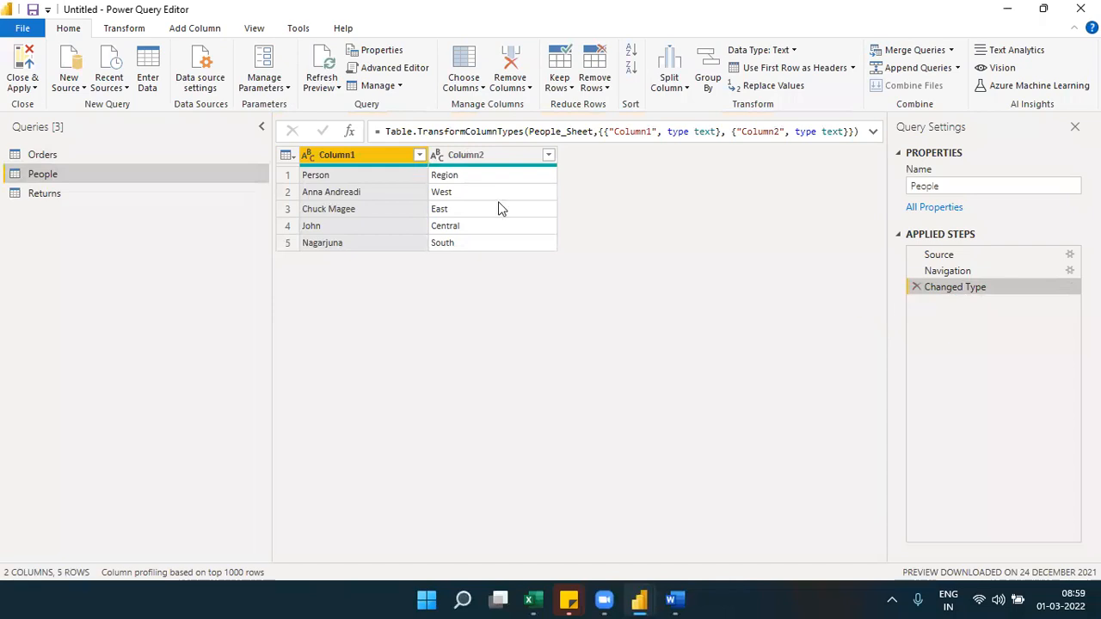
Promote the first row of the People query to headers and delete the accompanying Changed Type1 step.
{"action": "left_click", "coordinate": [147, 32]}
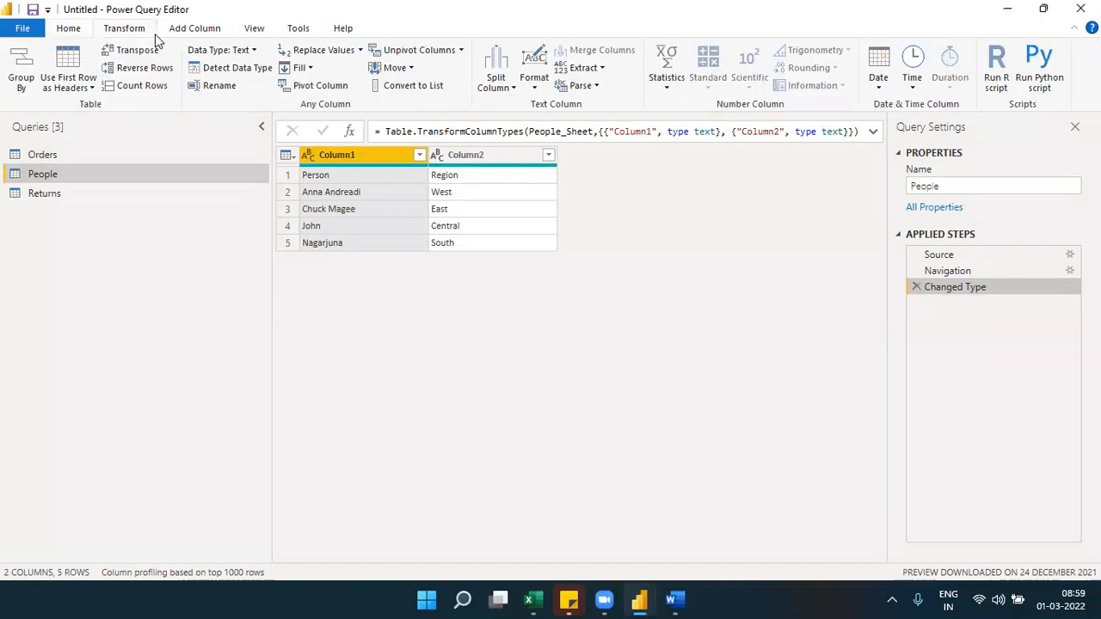
{"action": "left_click", "coordinate": [93, 87]}
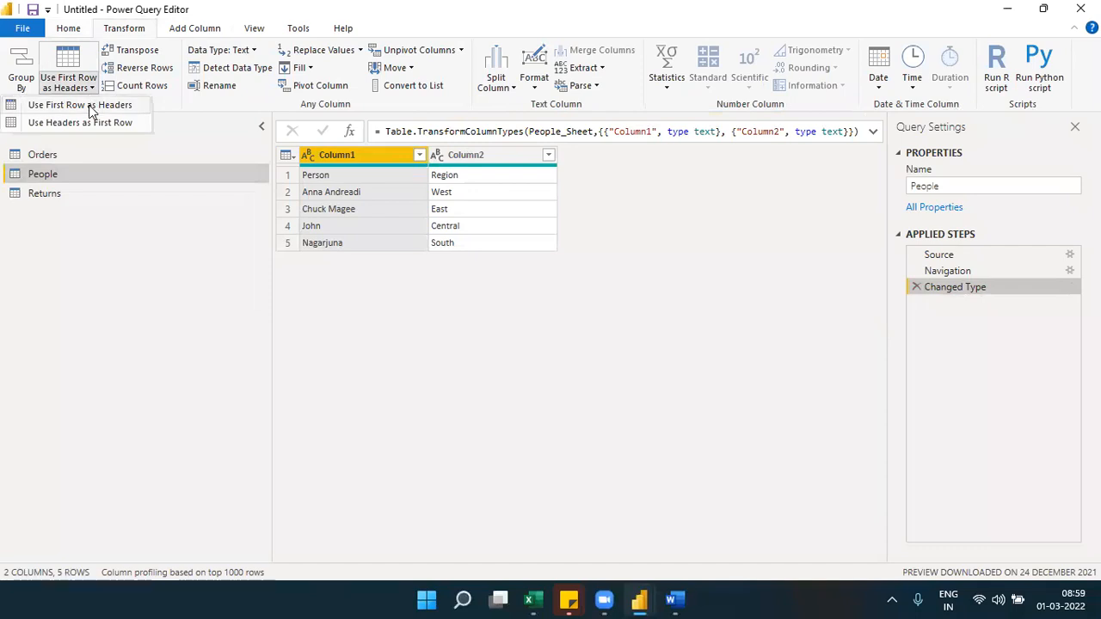
{"action": "left_click", "coordinate": [90, 107]}
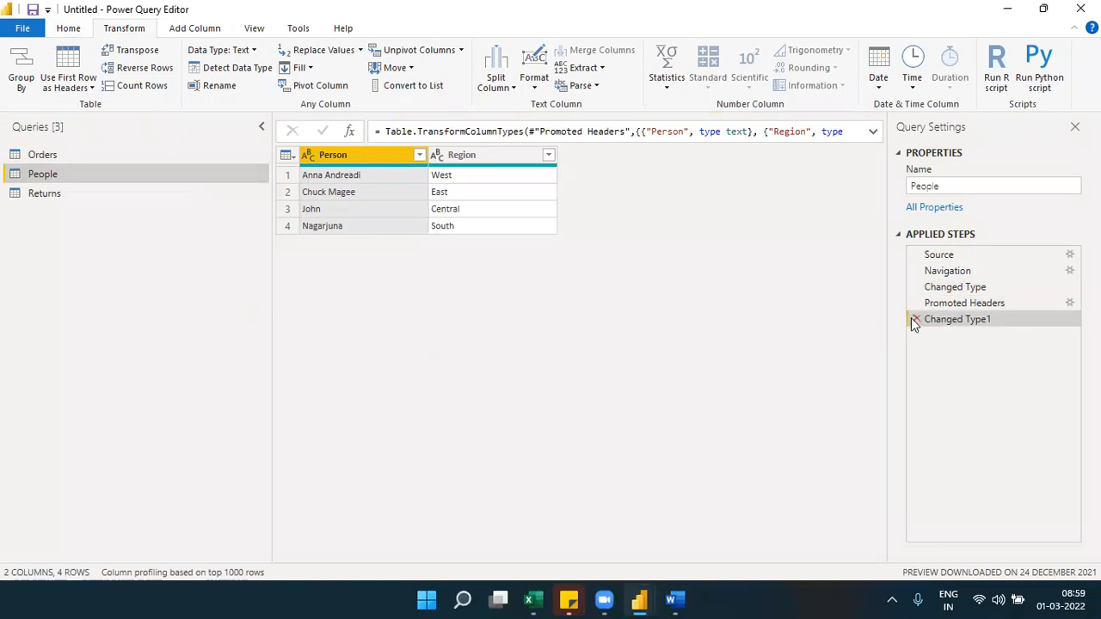
{"action": "left_click", "coordinate": [604, 599]}
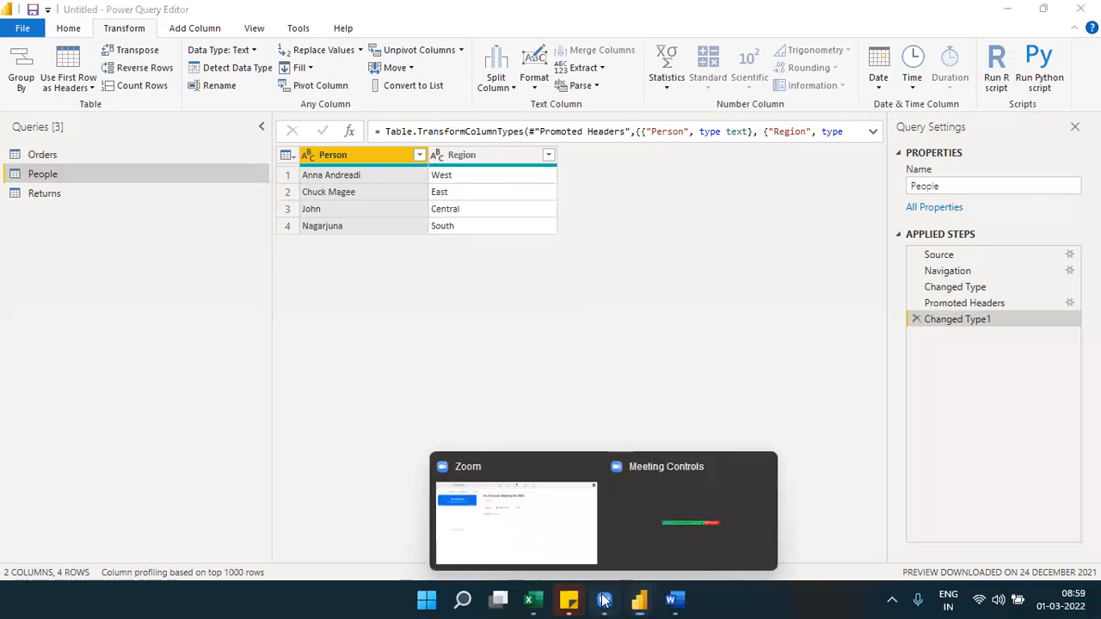
{"action": "left_click", "coordinate": [901, 352]}
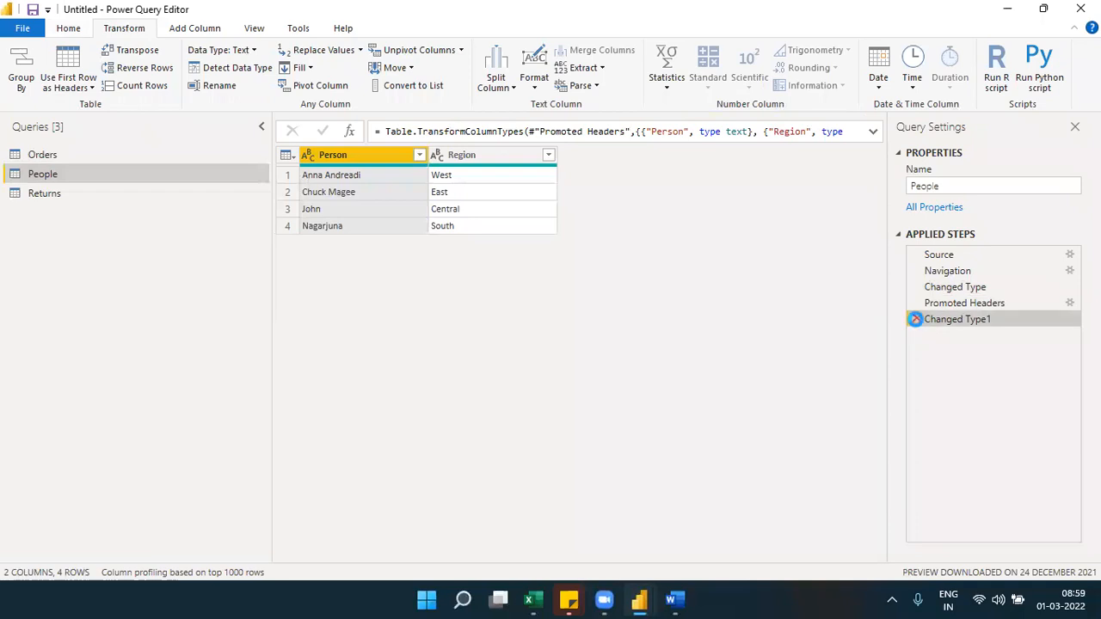
{"action": "left_click", "coordinate": [917, 321]}
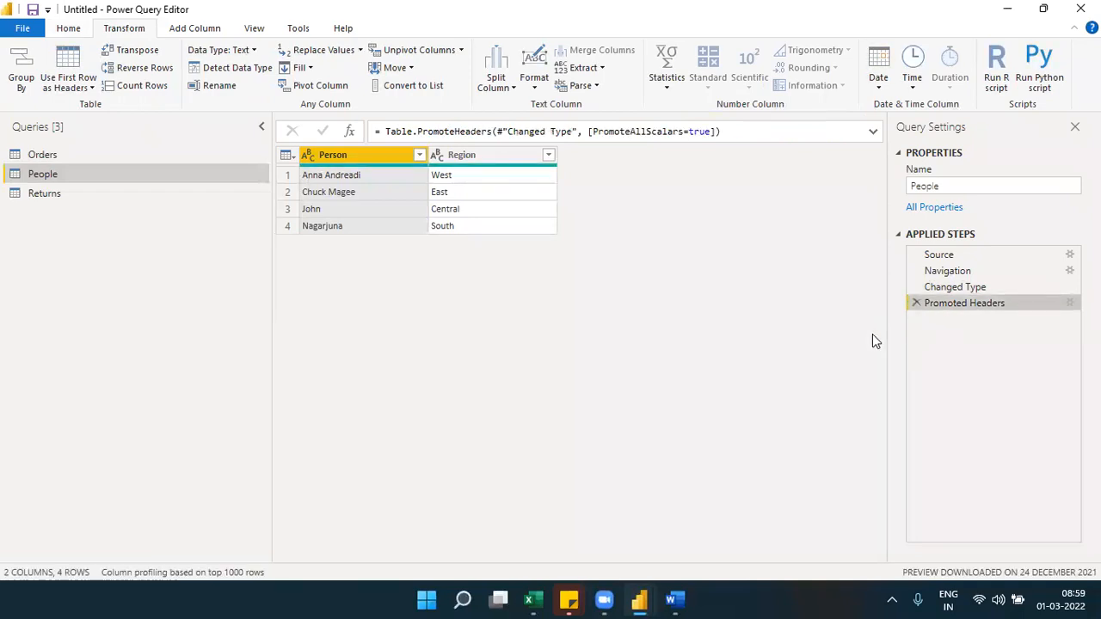
Review the People query at its Source, Navigation, Changed Type and Promoted Headers steps, and select the Person and Region columns.
{"action": "left_click", "coordinate": [949, 253]}
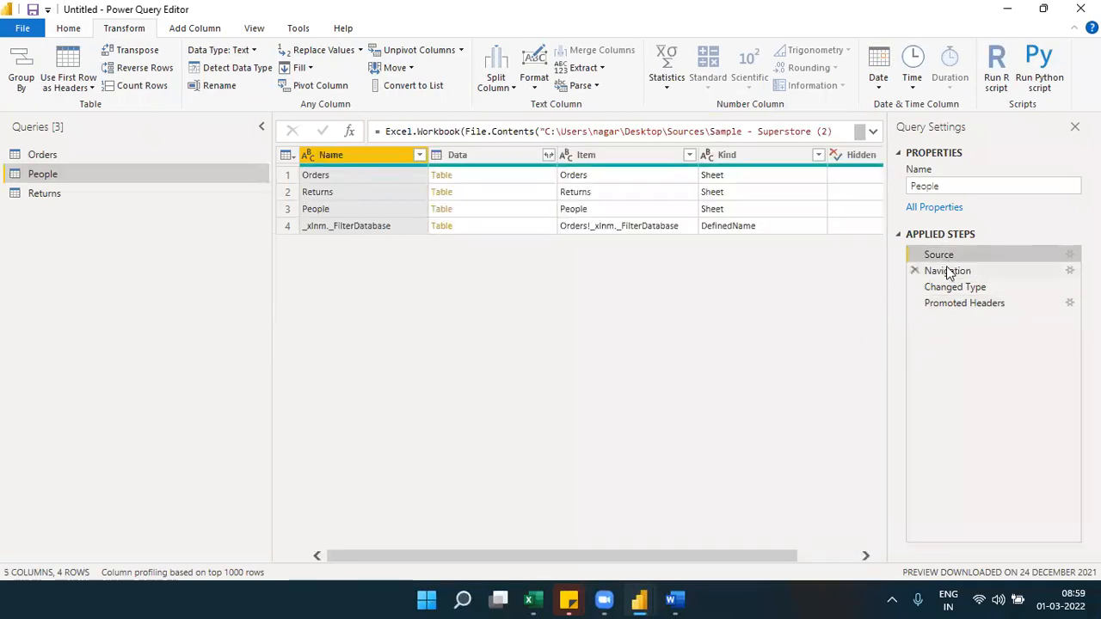
{"action": "left_click", "coordinate": [943, 274]}
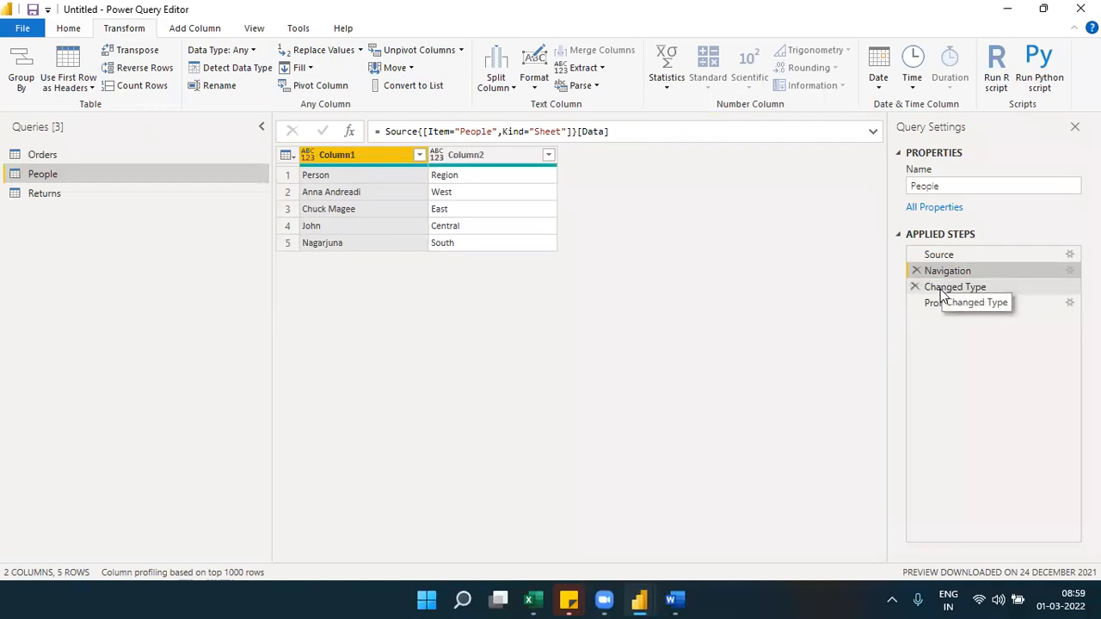
{"action": "left_click", "coordinate": [941, 288]}
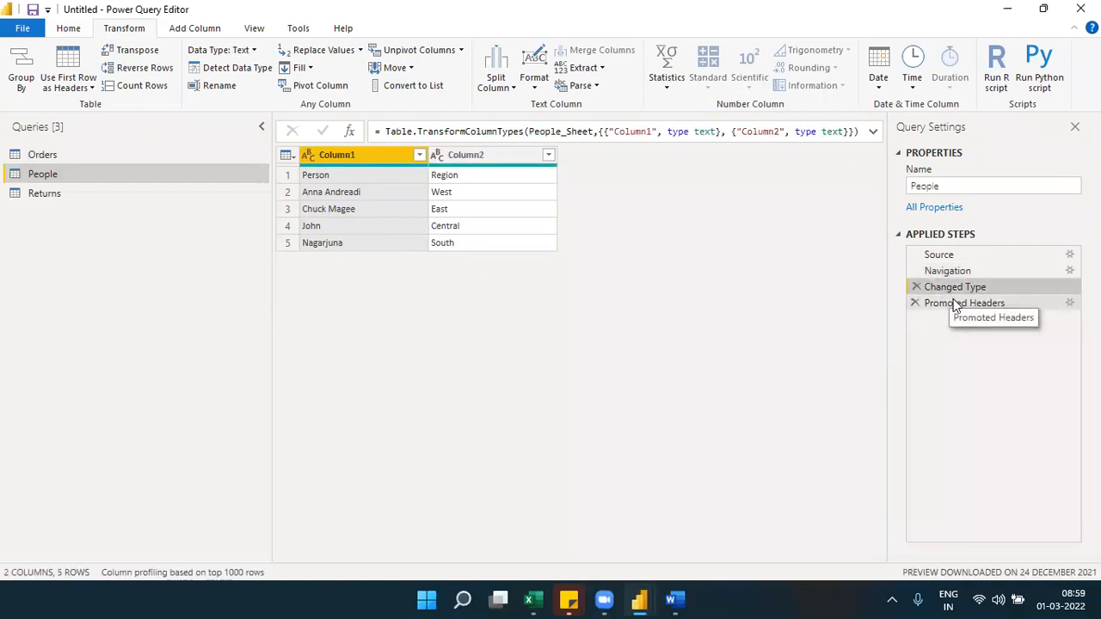
{"action": "left_click", "coordinate": [953, 304]}
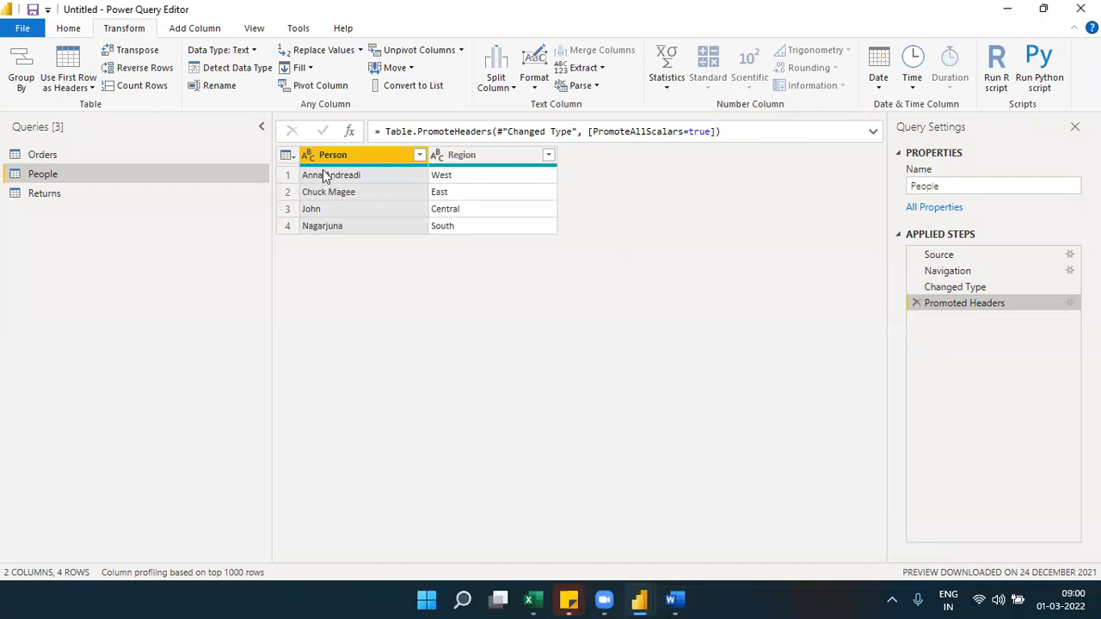
{"action": "left_click", "coordinate": [437, 159], "text": "shift"}
Promote the first row of the Returns query to headers and delete the accompanying Changed Type1 step.
{"action": "left_click", "coordinate": [68, 156]}
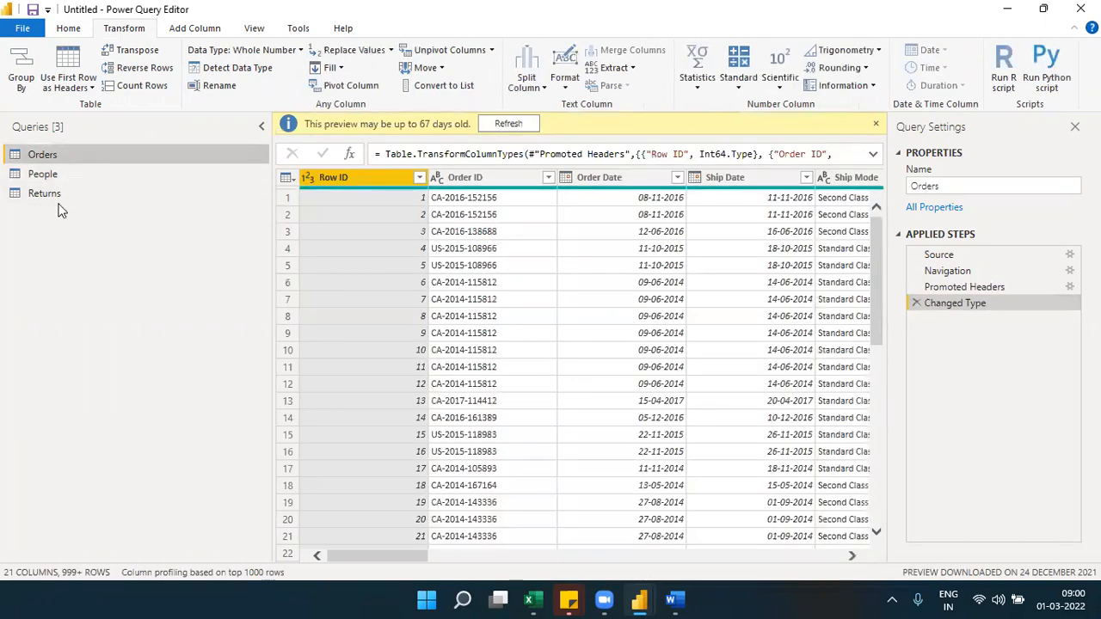
{"action": "left_click", "coordinate": [61, 201]}
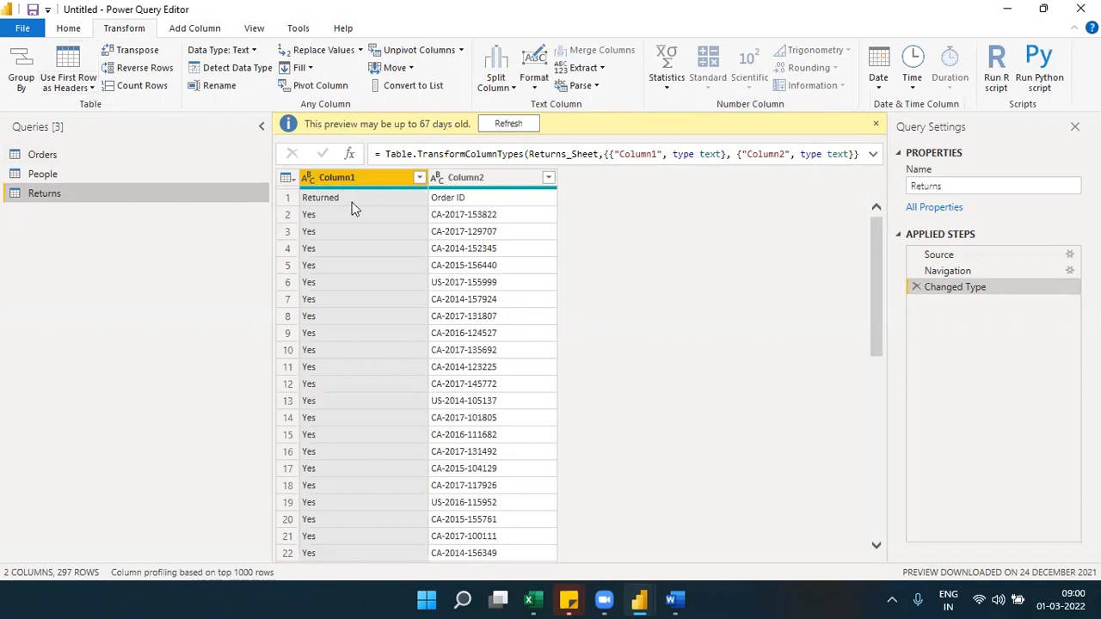
{"action": "left_click", "coordinate": [289, 198]}
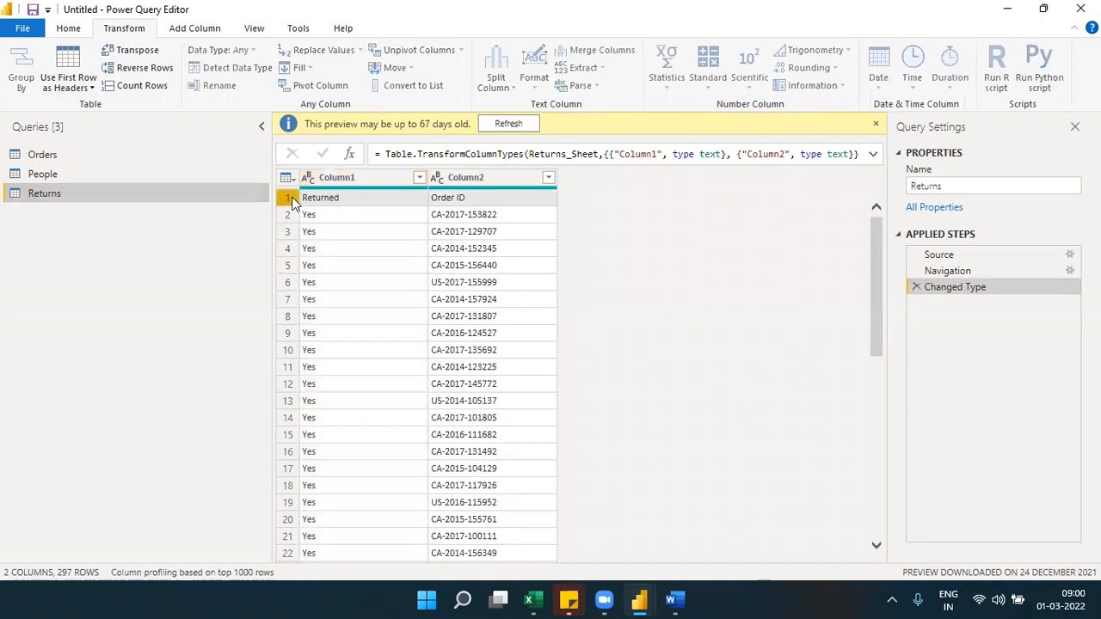
{"action": "left_click", "coordinate": [92, 88]}
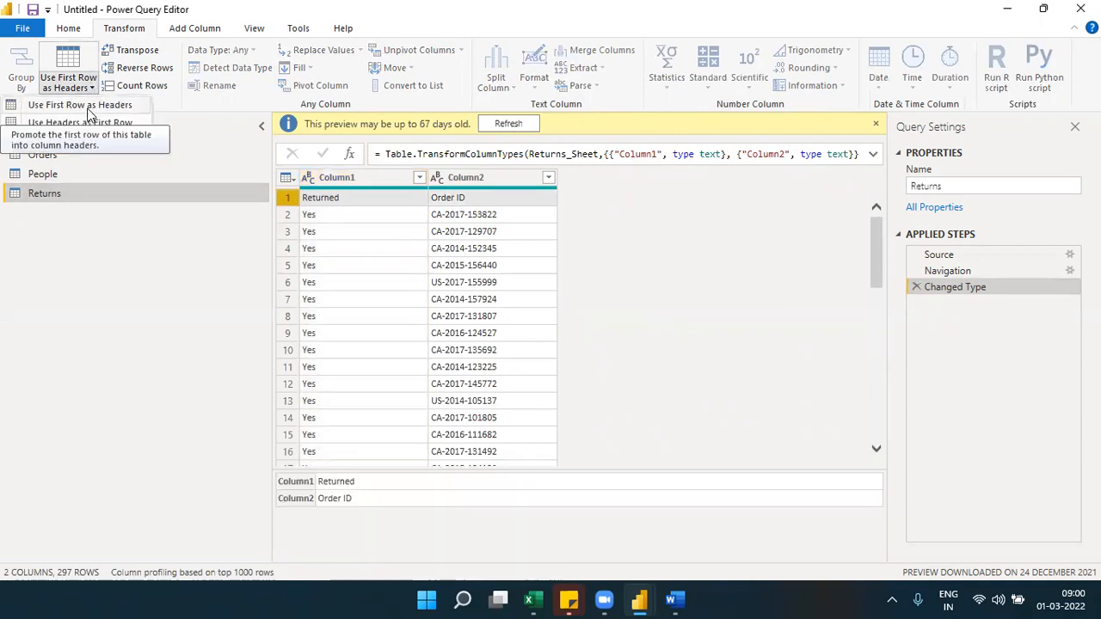
{"action": "left_click", "coordinate": [86, 107]}
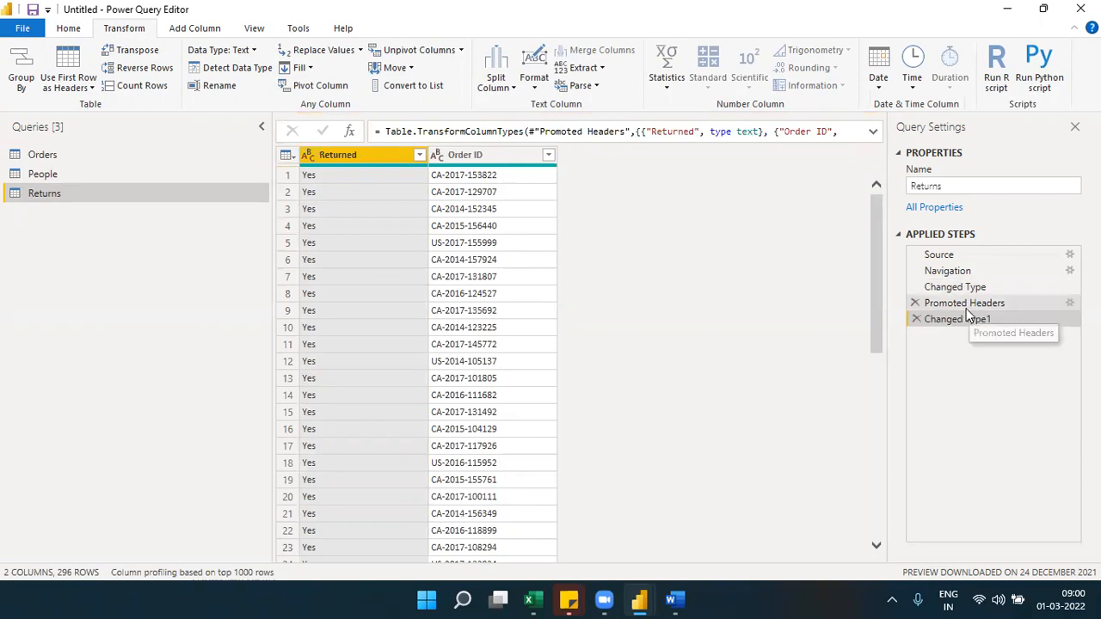
{"action": "left_click", "coordinate": [916, 320]}
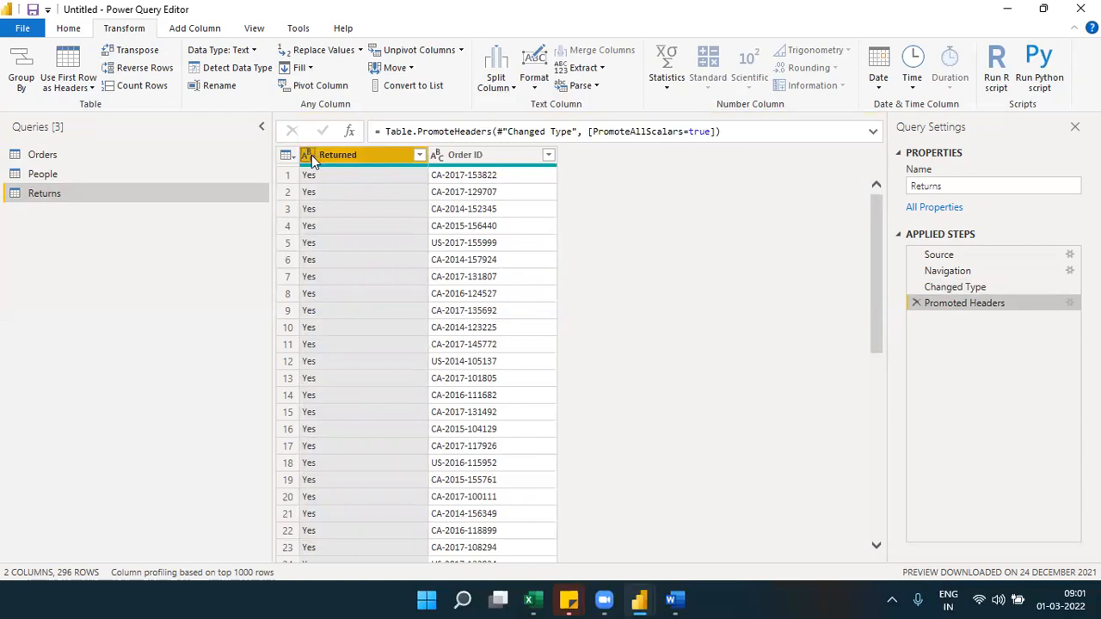
Check the data type options of the Order ID and Returned columns in the Returns query, leaving both types as they are.
{"action": "left_click", "coordinate": [440, 163]}
{"action": "left_click", "coordinate": [437, 156]}
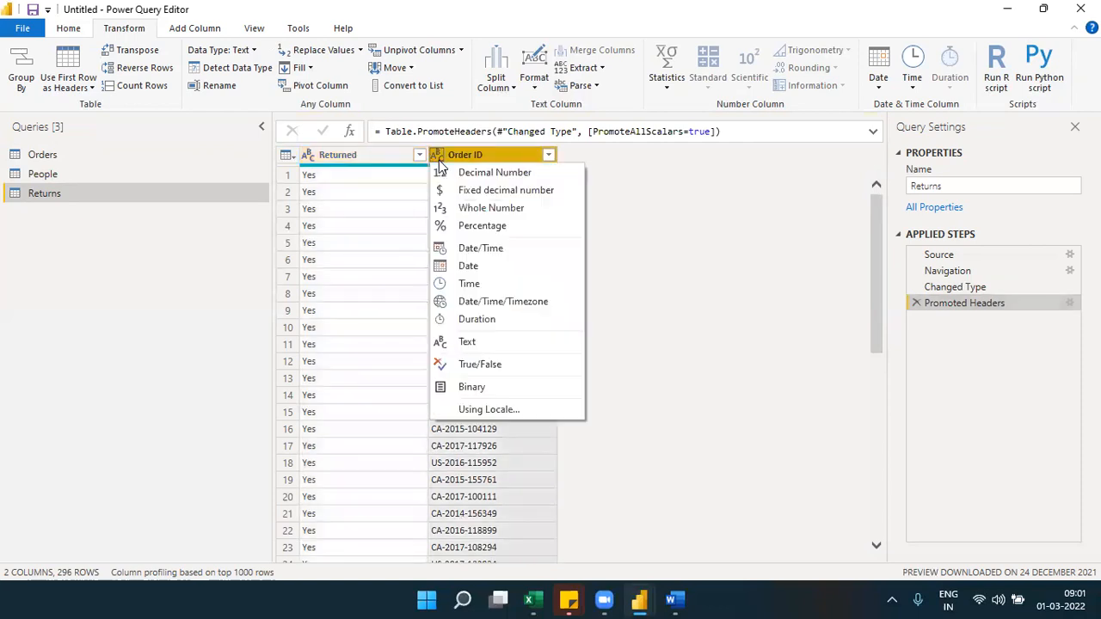
{"action": "left_click", "coordinate": [308, 156]}
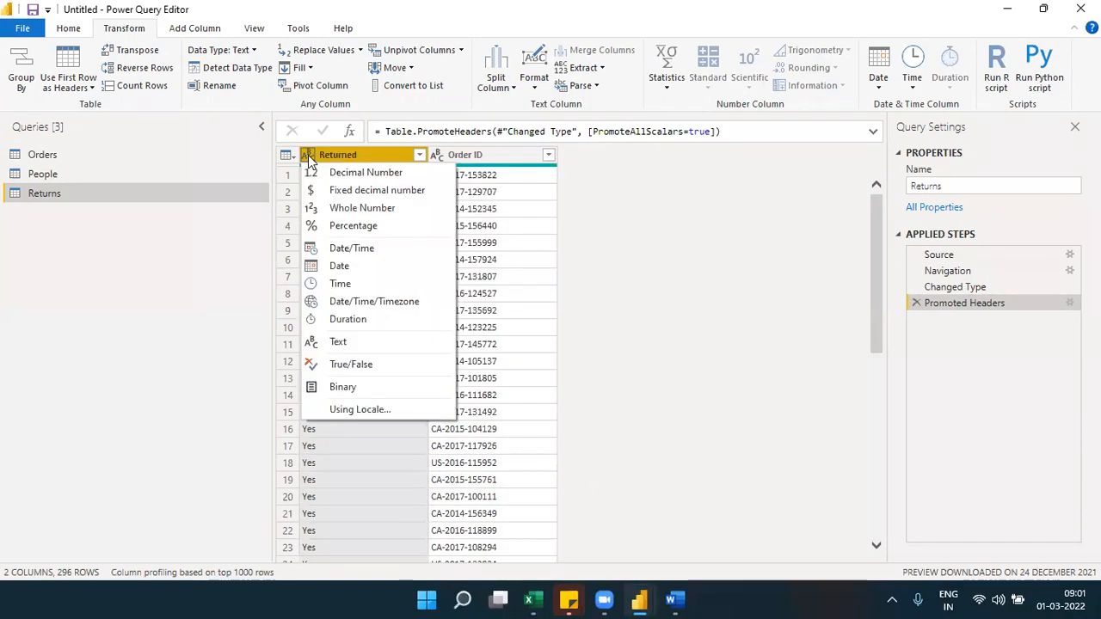
{"action": "left_click", "coordinate": [674, 248]}
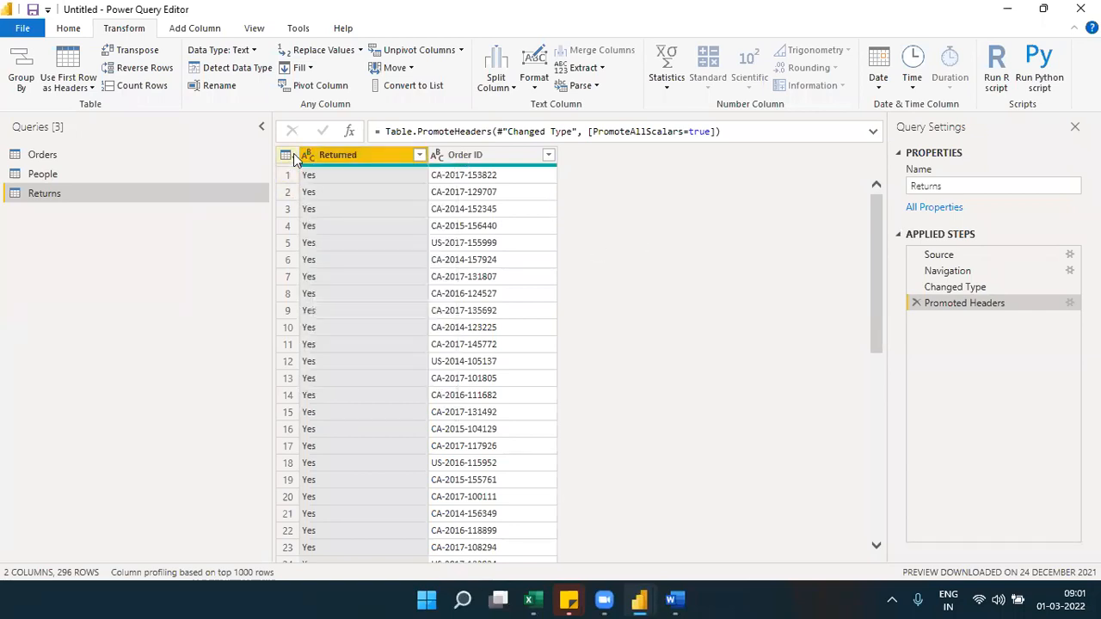
Return to the Orders query and dismiss its notice about the age of the preview.
{"action": "left_click", "coordinate": [53, 176]}
{"action": "left_click", "coordinate": [48, 155]}
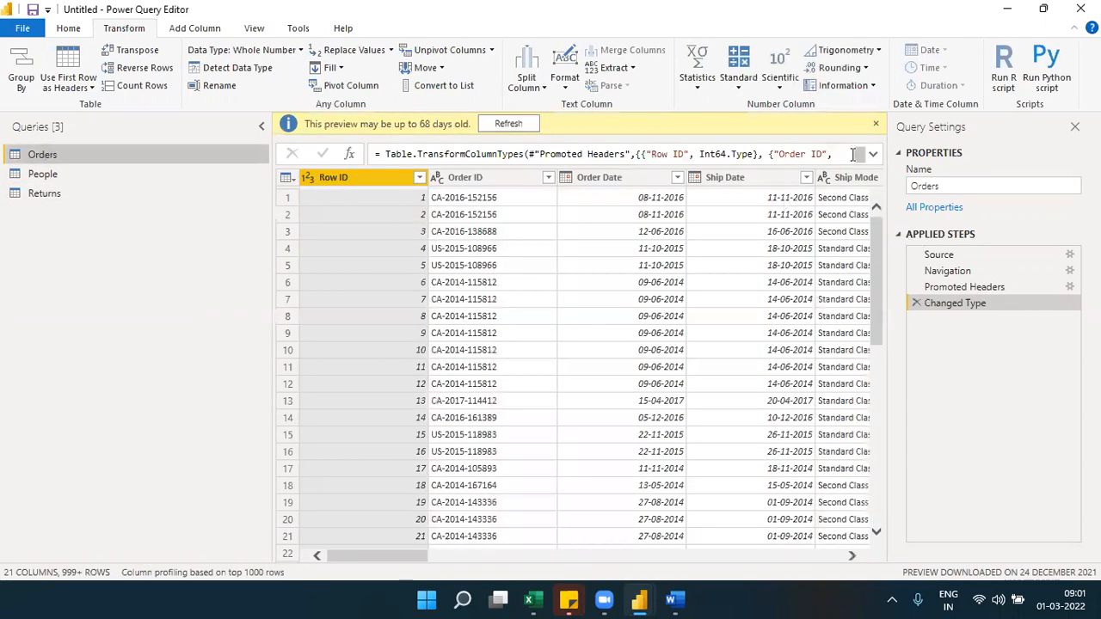
{"action": "left_click", "coordinate": [875, 125]}
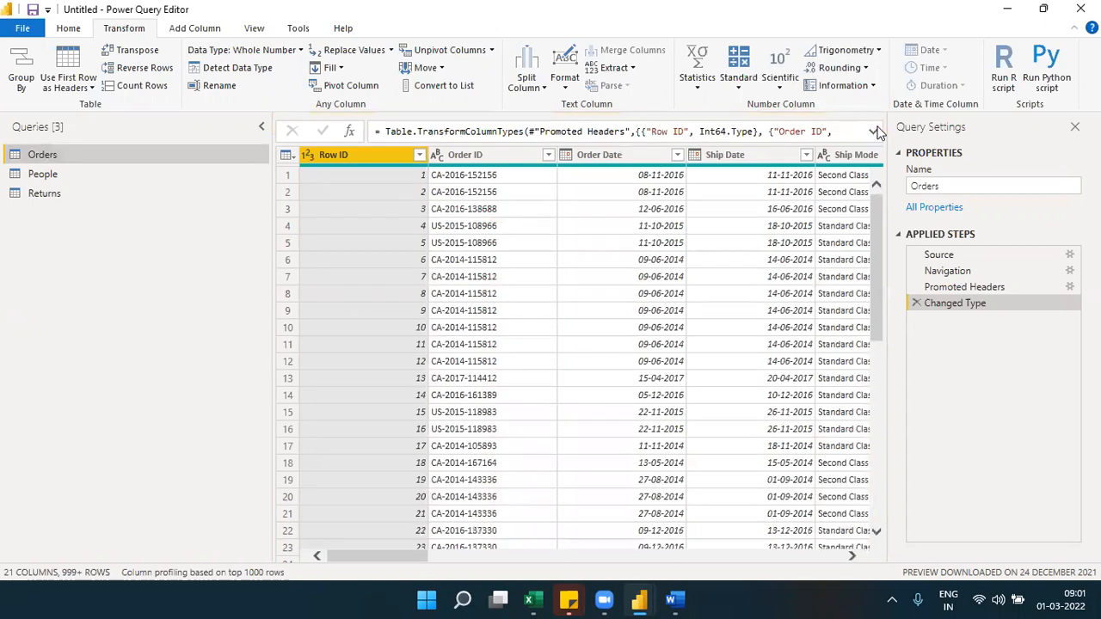
{"action": "left_click", "coordinate": [68, 30]}
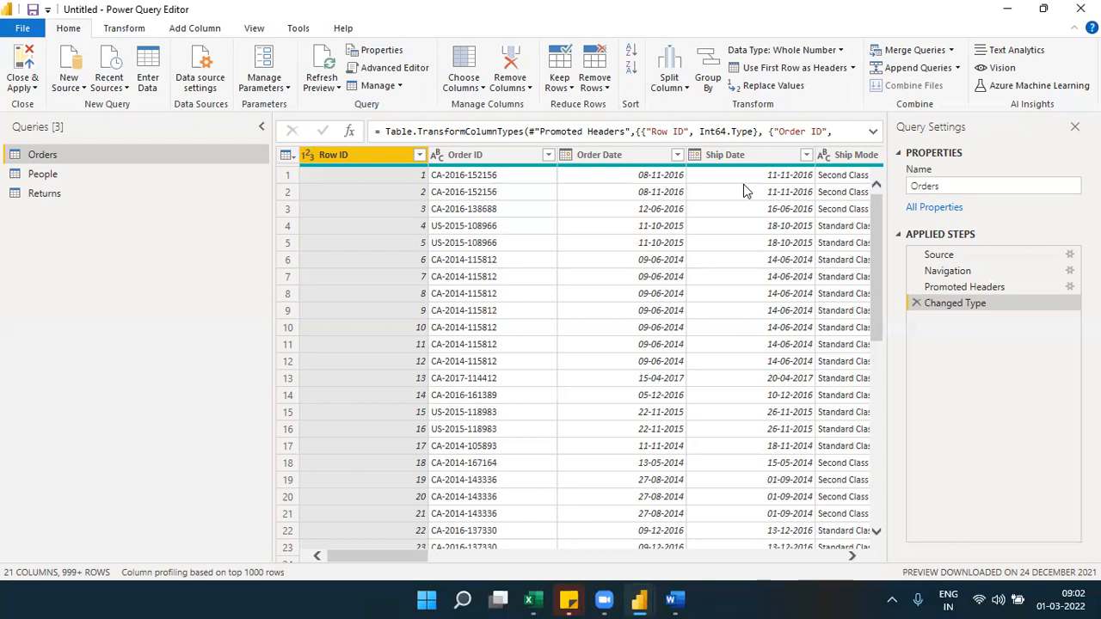
Check the names of the Orders, People and Returns queries, and view the Close & Apply options without applying anything.
{"action": "left_click", "coordinate": [951, 186]}
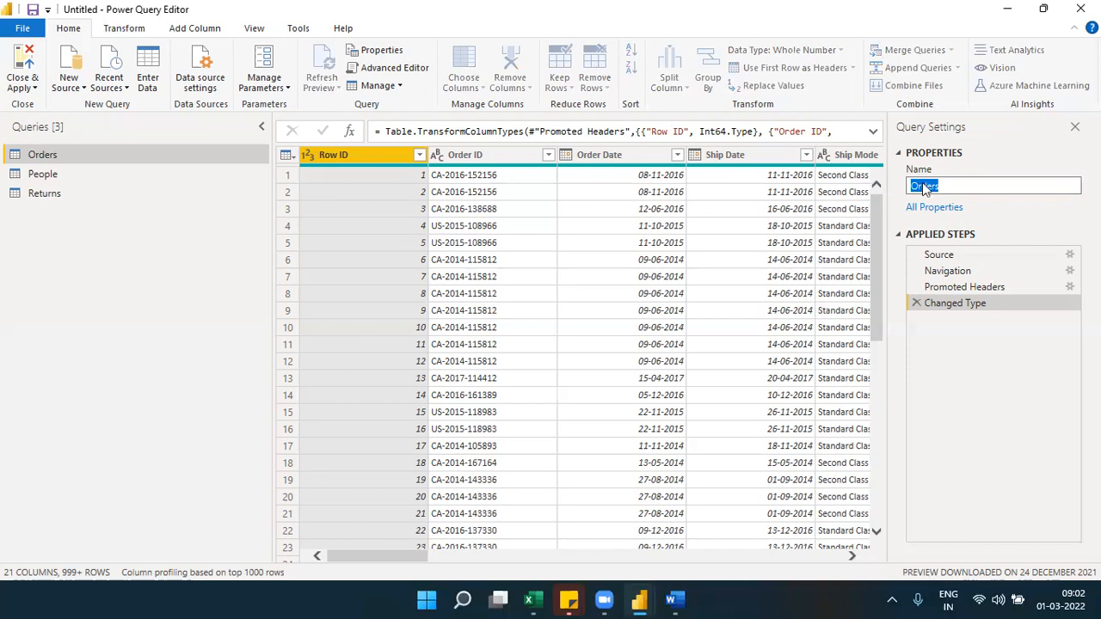
{"action": "left_click", "coordinate": [950, 187]}
{"action": "left_click_drag", "start_coordinate": [950, 186], "coordinate": [914, 187]}
{"action": "key", "text": "Return"}
{"action": "left_click", "coordinate": [55, 174]}
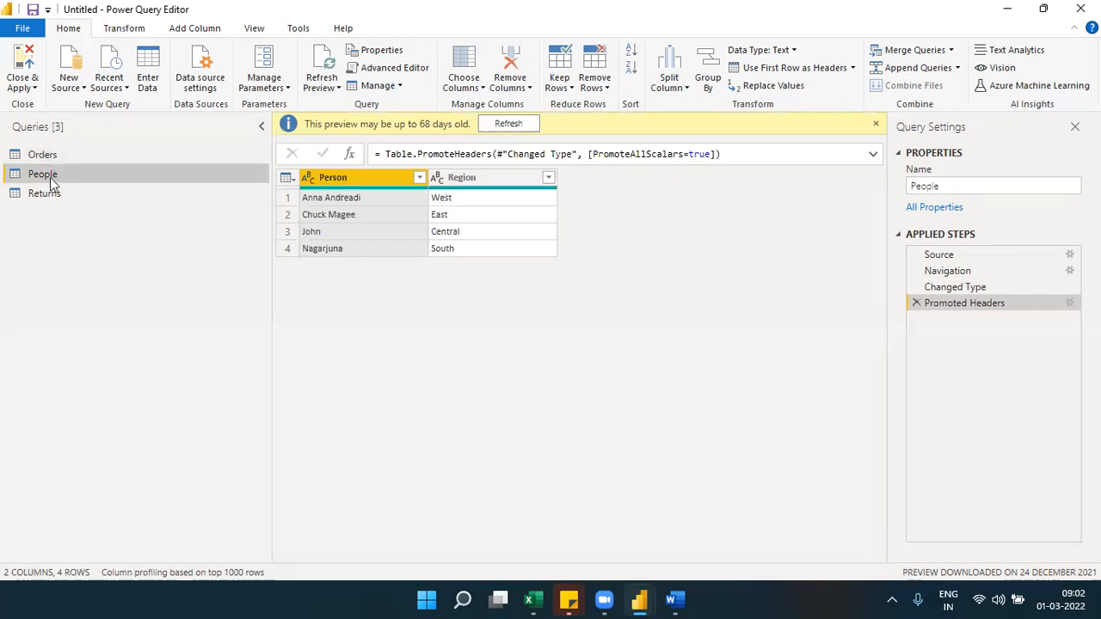
{"action": "left_click", "coordinate": [48, 193]}
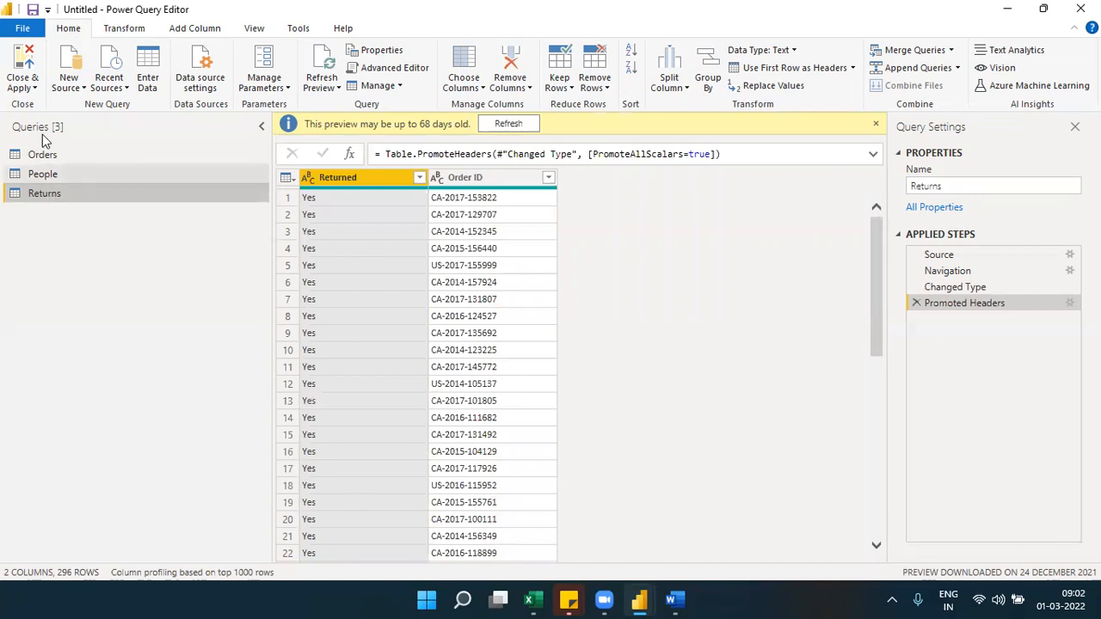
{"action": "left_click", "coordinate": [36, 89]}
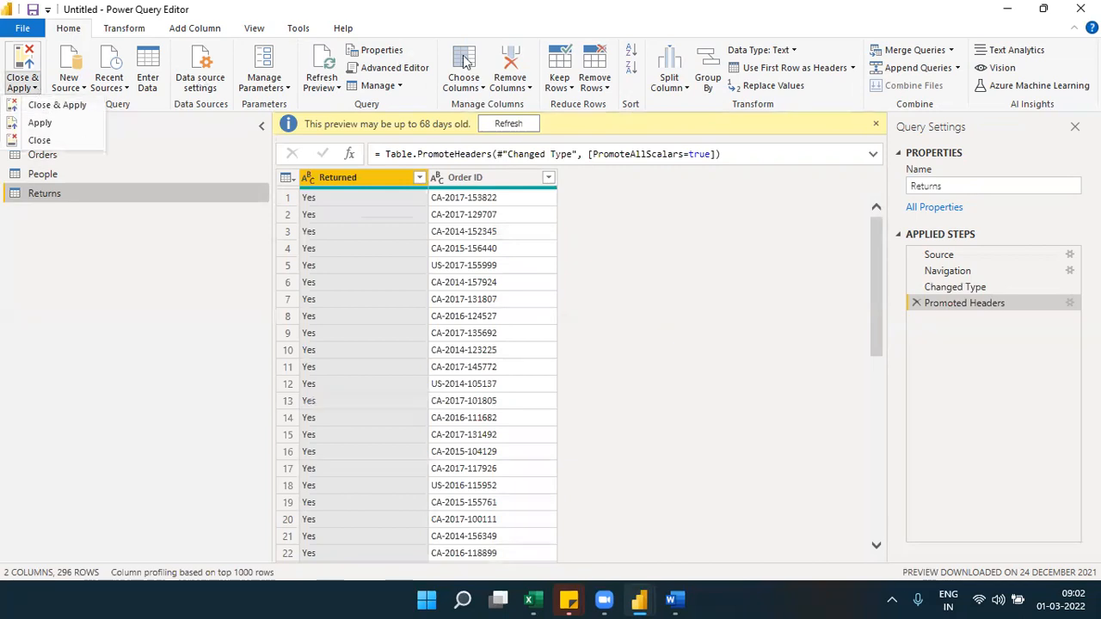
{"action": "left_click", "coordinate": [110, 255]}
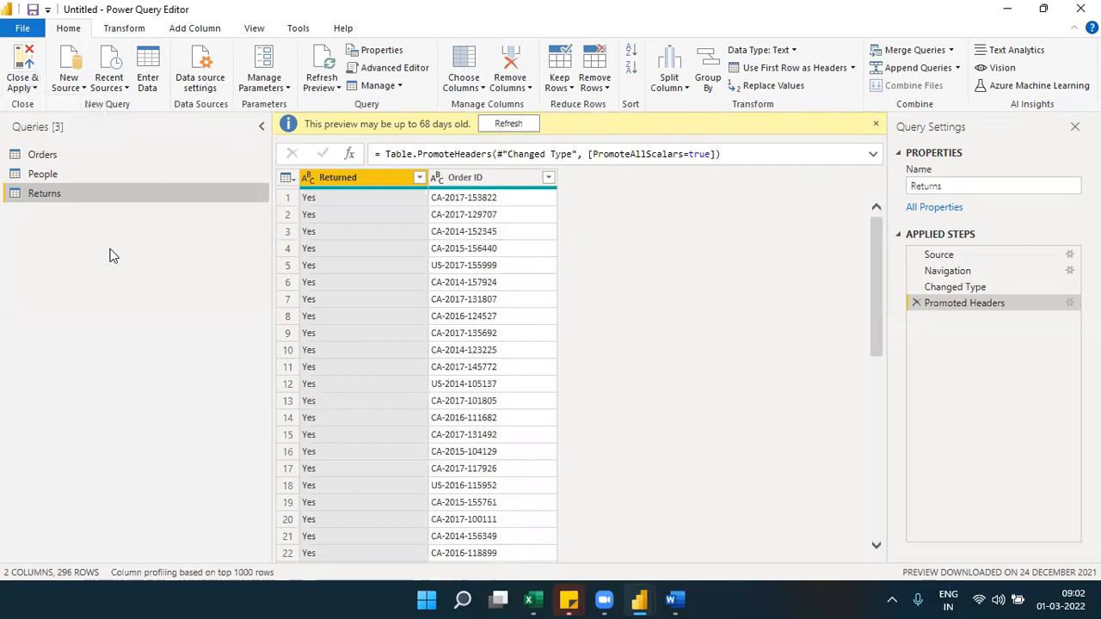
Close the Power Query Editor applying all query changes, and switch to the Model view.
{"action": "left_click", "coordinate": [39, 92]}
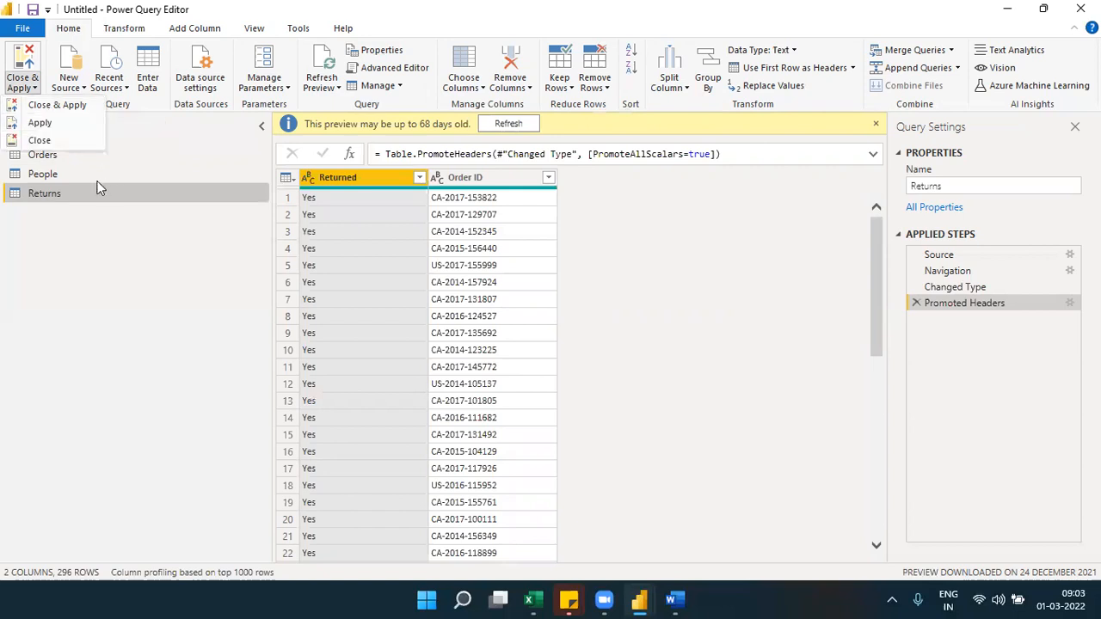
{"action": "left_click", "coordinate": [32, 110]}
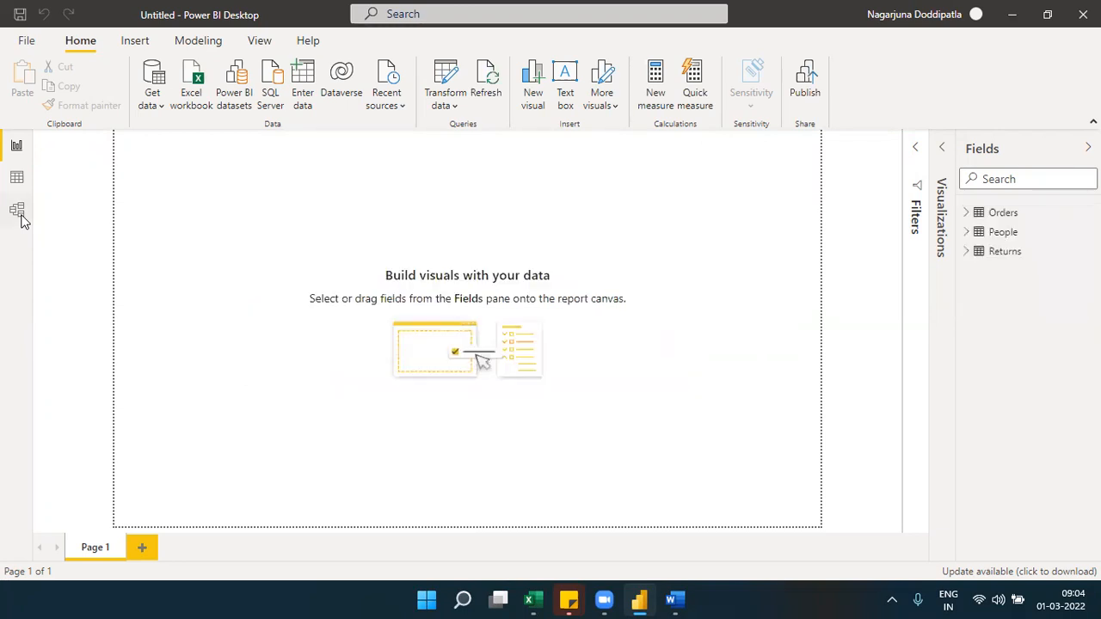
{"action": "left_click", "coordinate": [21, 215]}
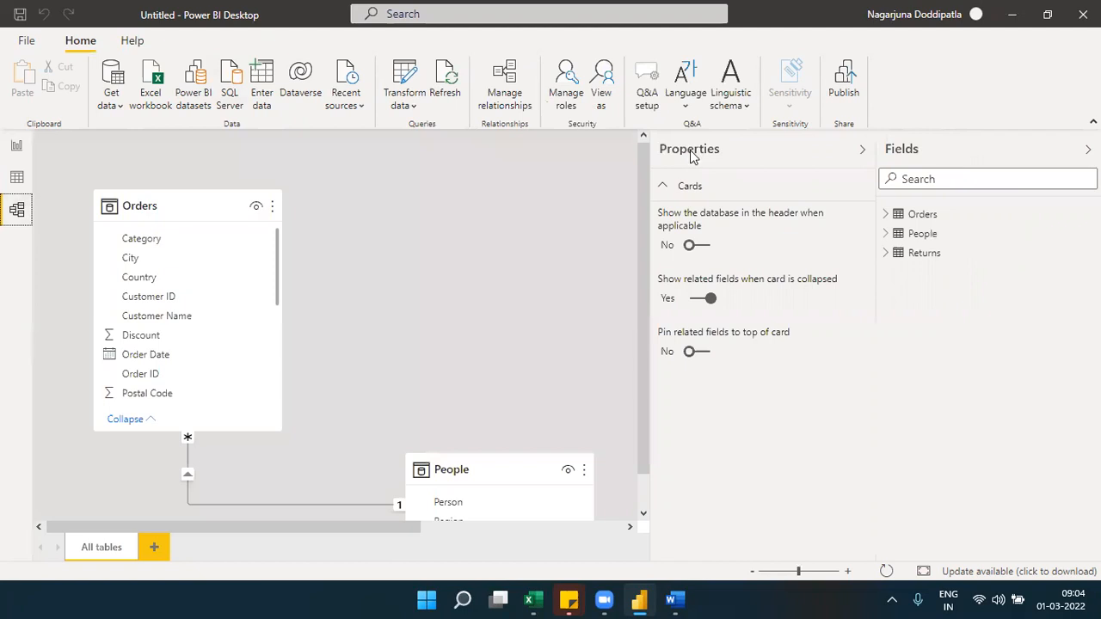
Collapse the Properties and Fields panes and arrange the Returns and People tables beside Orders, with Returns above People.
{"action": "left_click", "coordinate": [692, 155]}
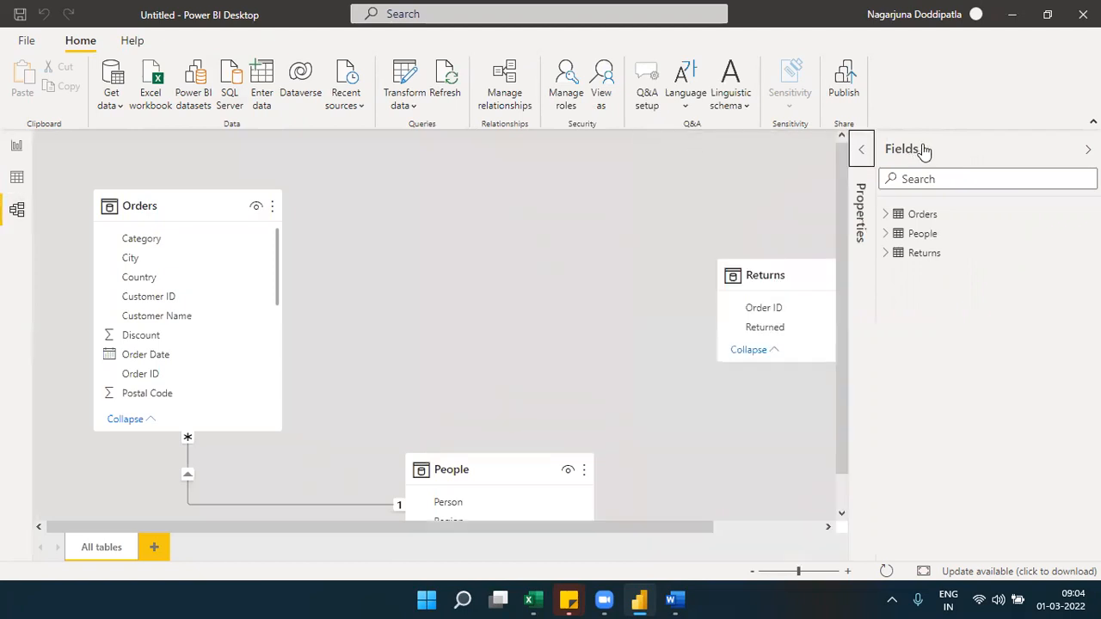
{"action": "left_click", "coordinate": [921, 147]}
{"action": "left_click_drag", "start_coordinate": [478, 469], "coordinate": [439, 414]}
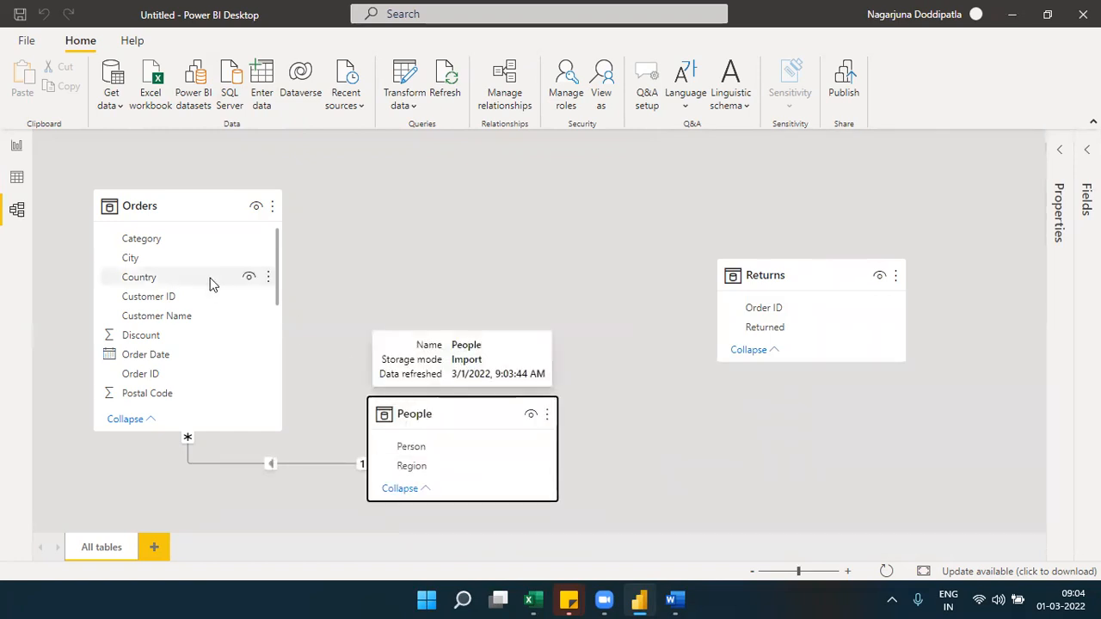
{"action": "left_click", "coordinate": [182, 213]}
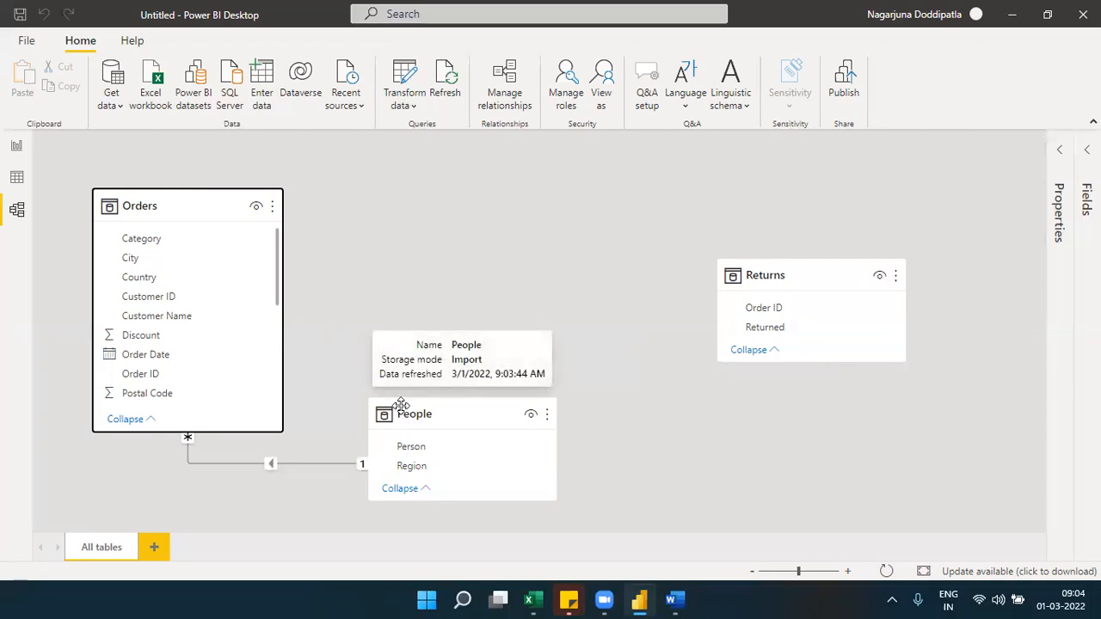
{"action": "left_click_drag", "start_coordinate": [403, 414], "coordinate": [394, 415]}
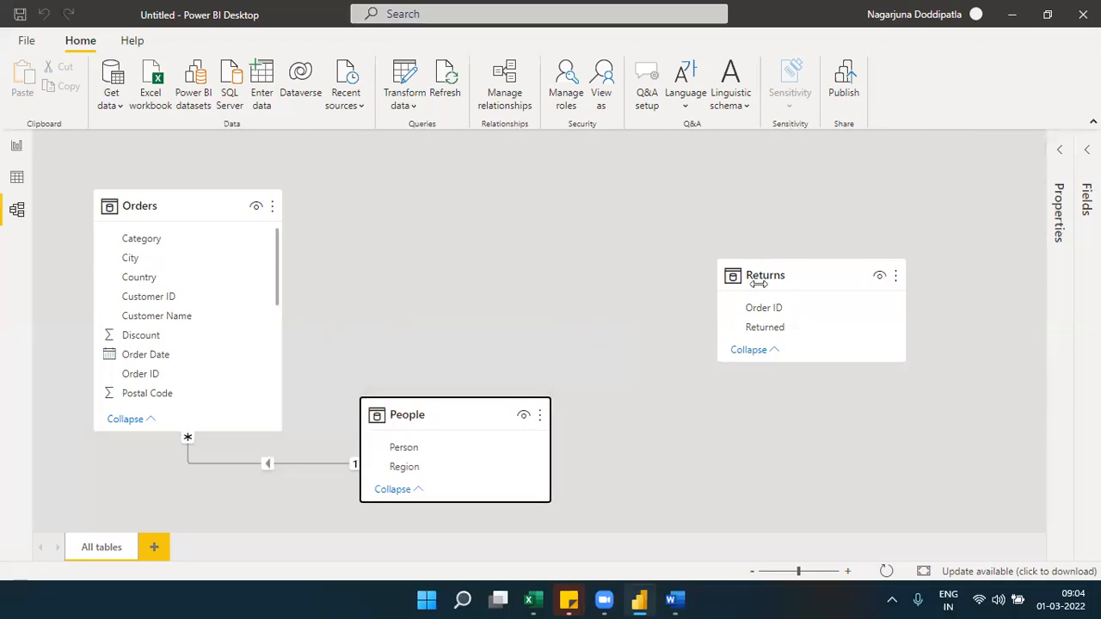
{"action": "left_click_drag", "start_coordinate": [768, 280], "coordinate": [422, 206]}
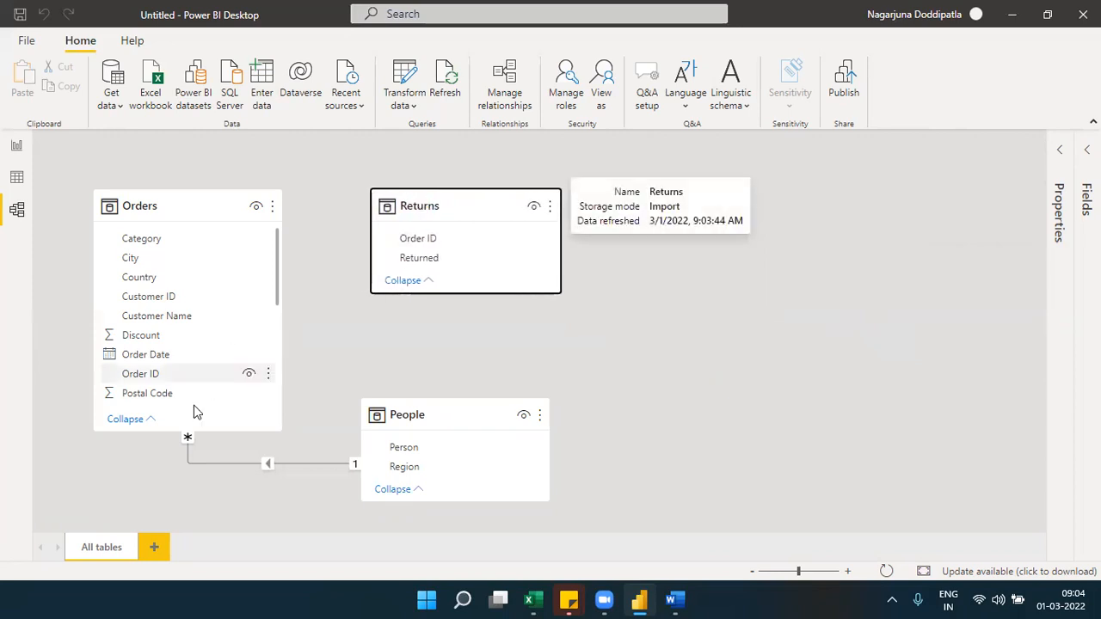
Review the Orders, Returns and People tables in the model, looking through the fields of Orders.
{"action": "left_click", "coordinate": [172, 211]}
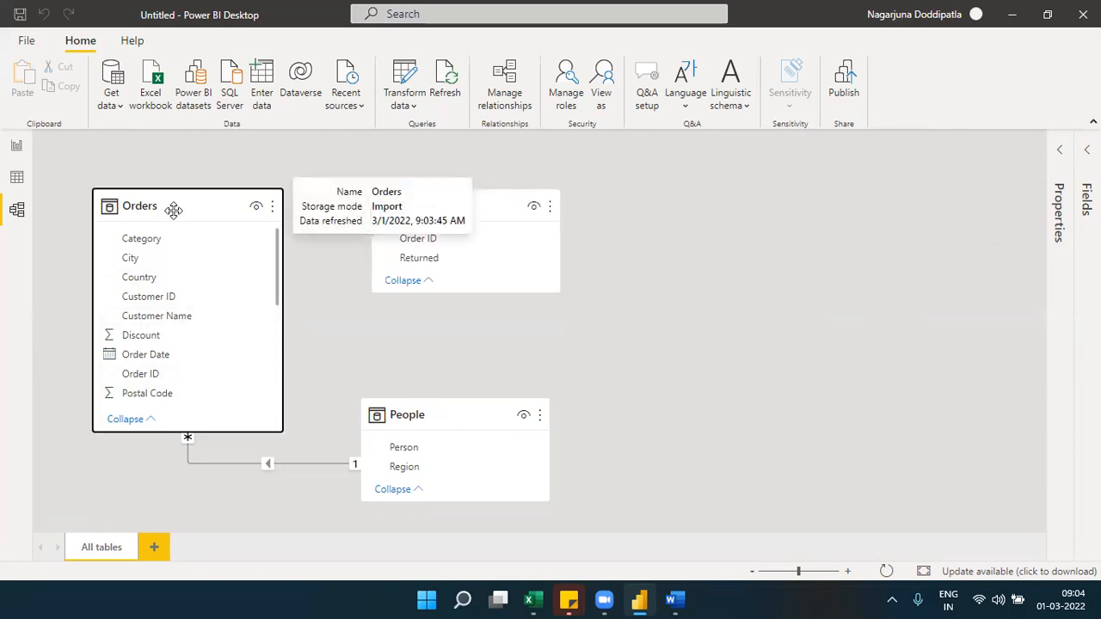
{"action": "left_click", "coordinate": [487, 196]}
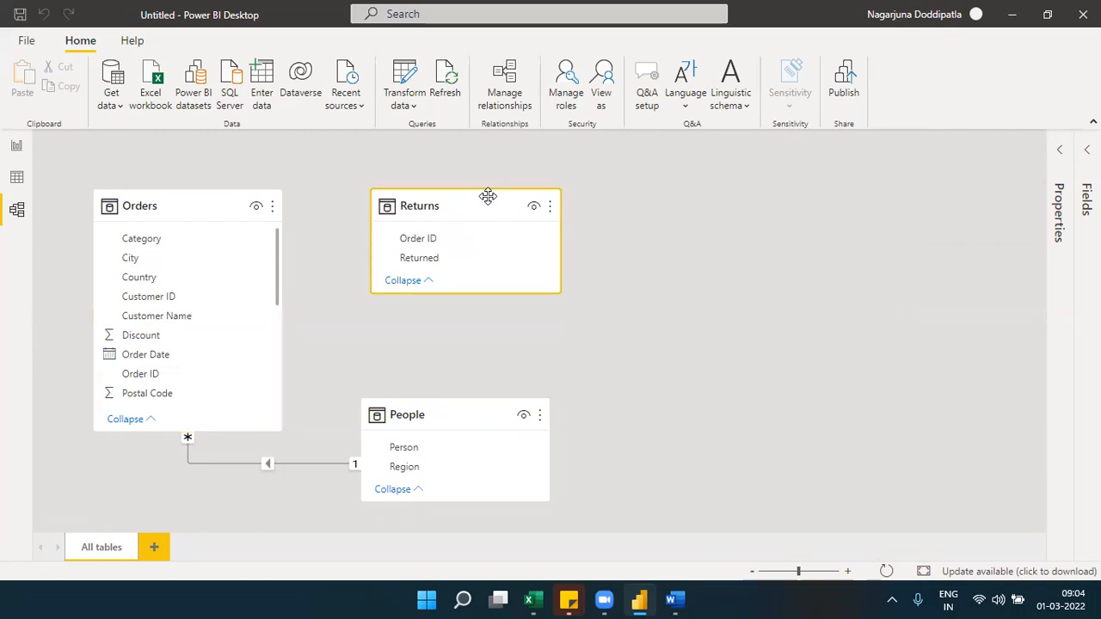
{"action": "left_click", "coordinate": [415, 419]}
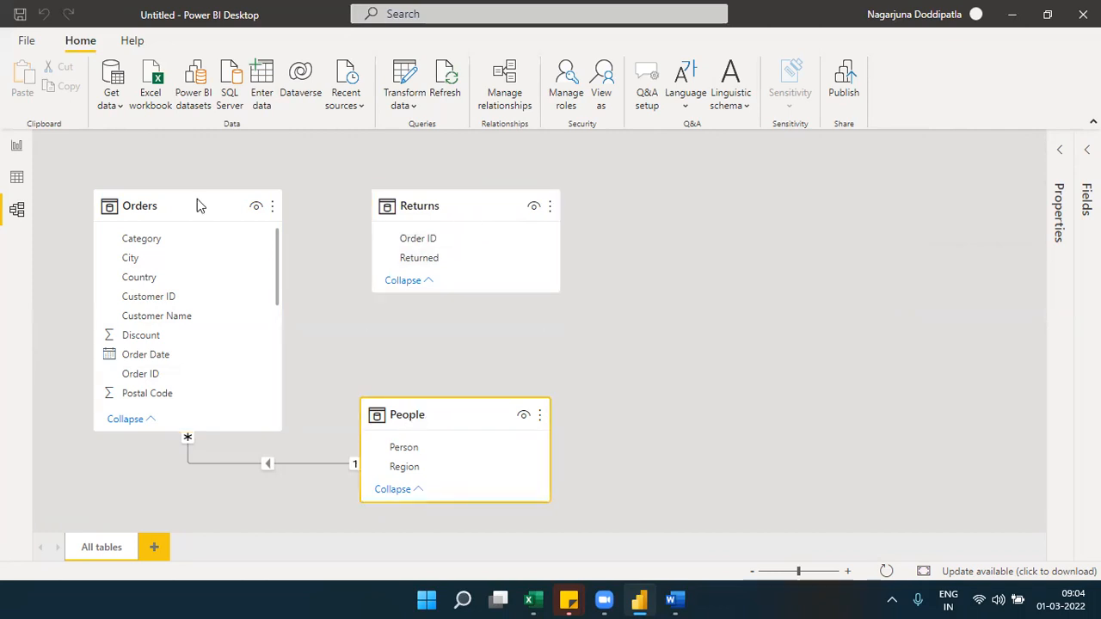
{"action": "left_click", "coordinate": [196, 202]}
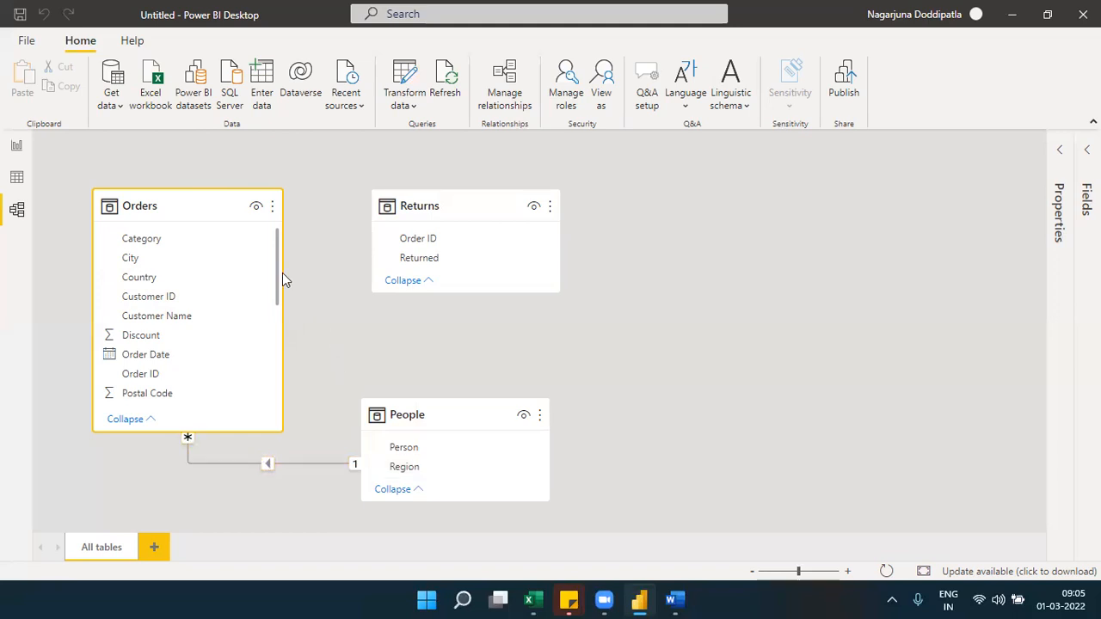
{"action": "left_click_drag", "start_coordinate": [277, 265], "coordinate": [284, 336]}
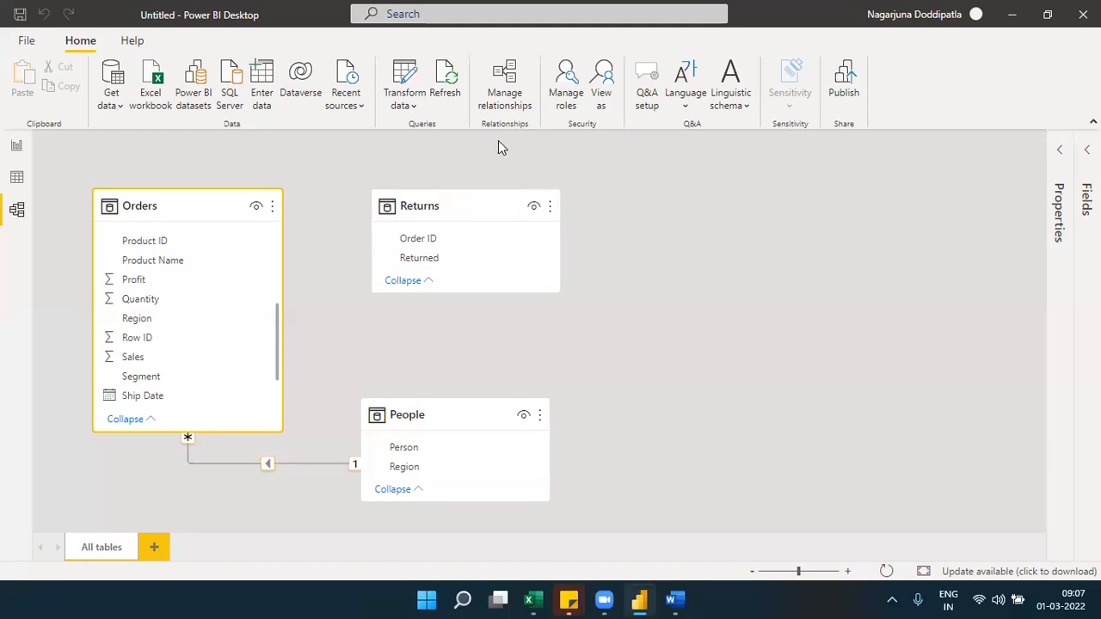
Check the existing table relationships in the Manage relationships dialog and close it without changes.
{"action": "left_click", "coordinate": [520, 101]}
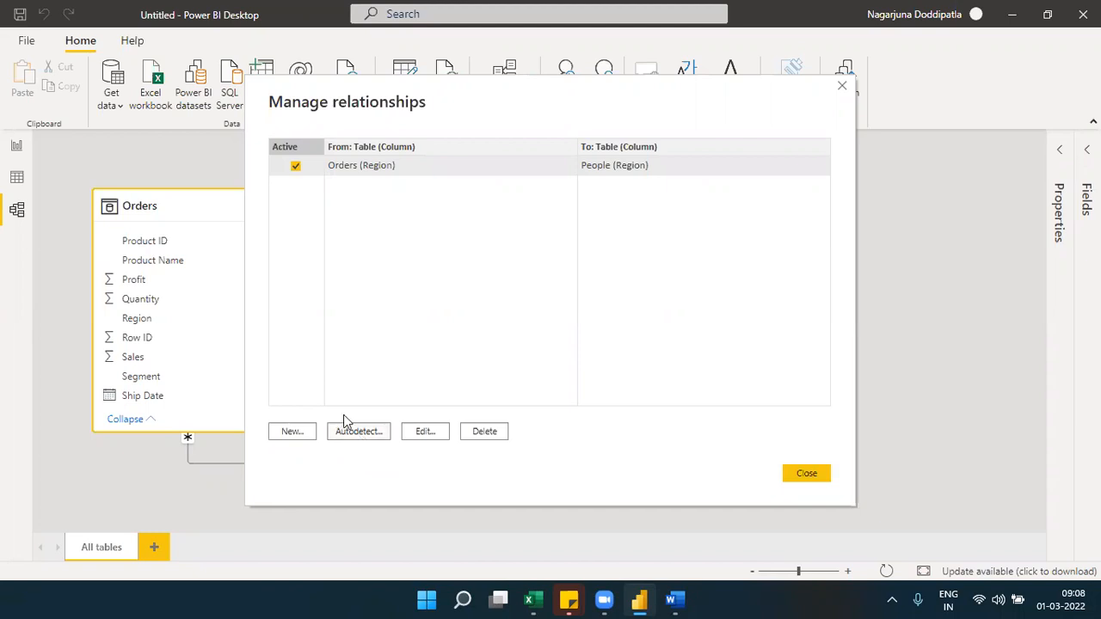
{"action": "left_click", "coordinate": [842, 87]}
{"action": "left_click", "coordinate": [844, 92]}
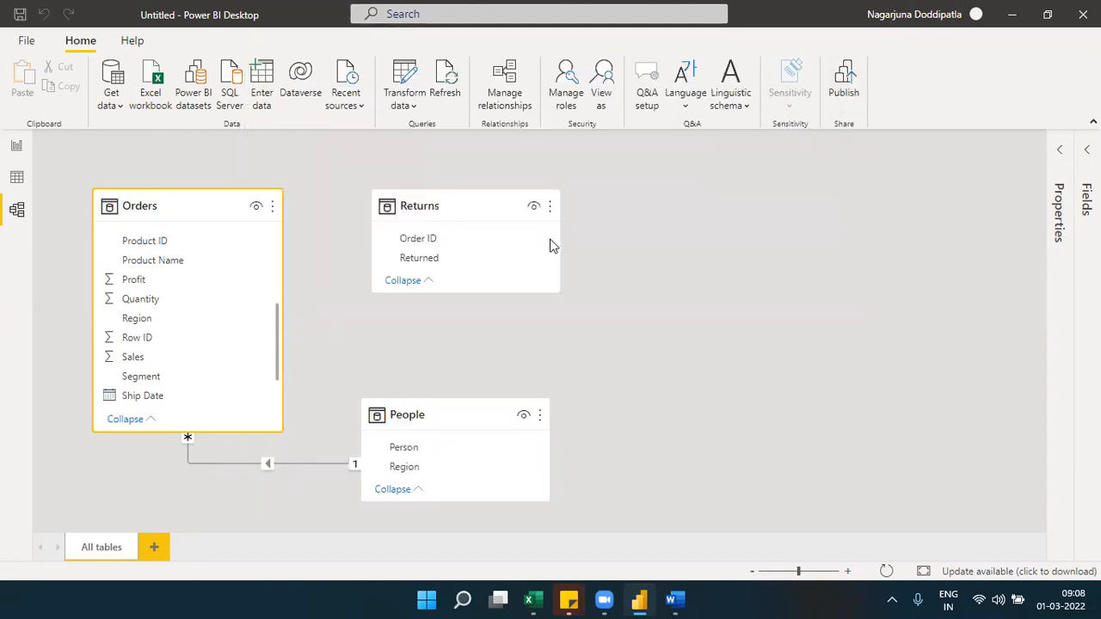
Create a relationship between the Orders and Returns tables by linking Order ID in Orders to the Returns table.
{"action": "left_click", "coordinate": [462, 213]}
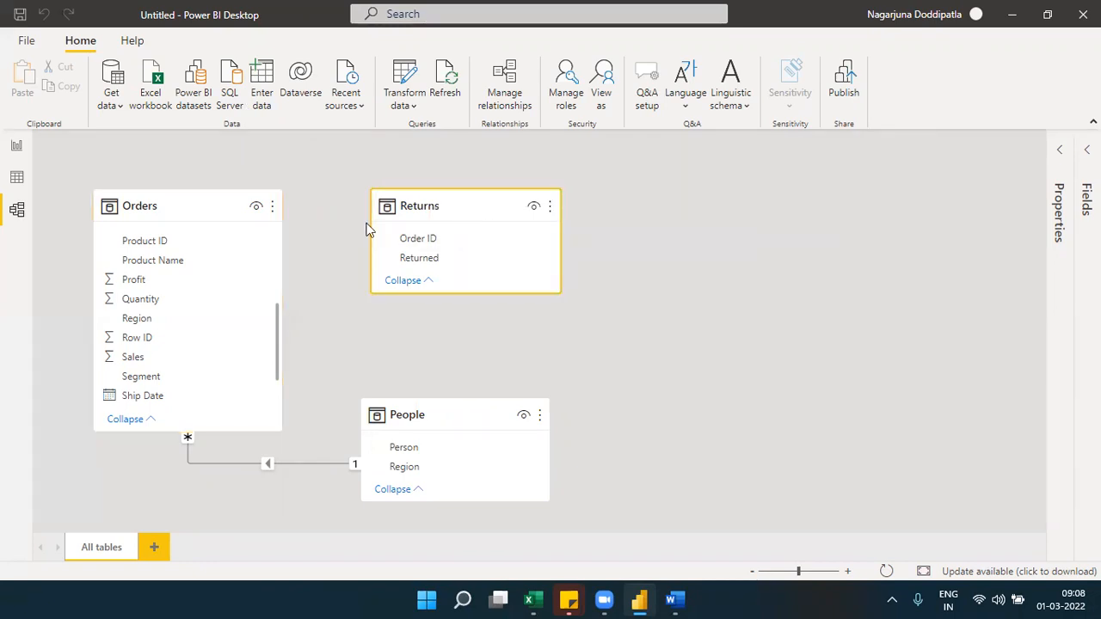
{"action": "left_click", "coordinate": [206, 204]}
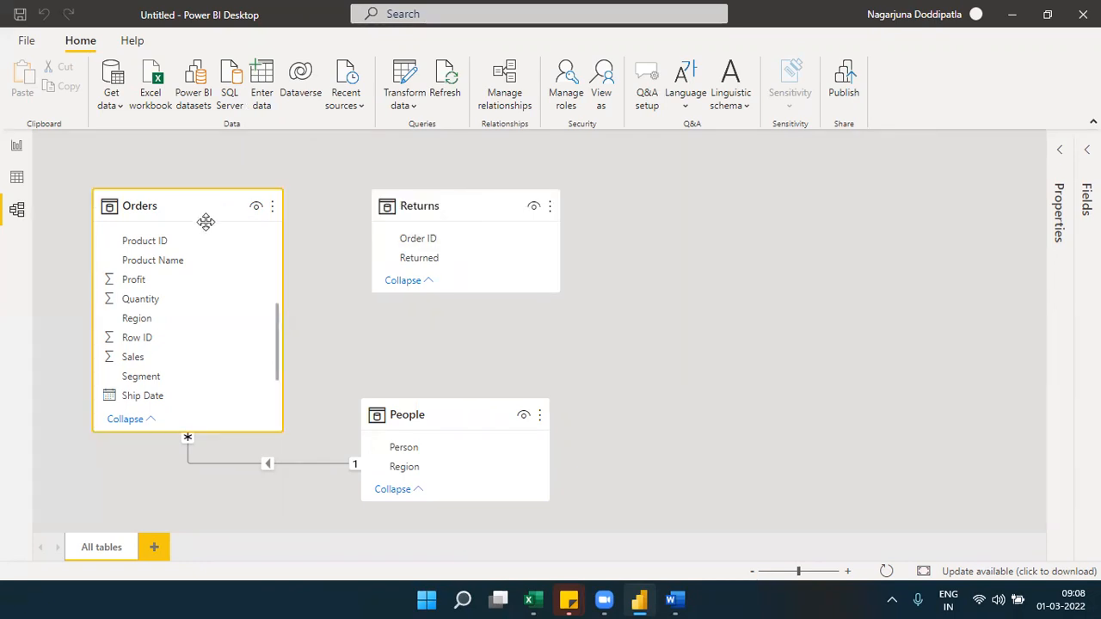
{"action": "left_click_drag", "start_coordinate": [277, 336], "coordinate": [271, 303]}
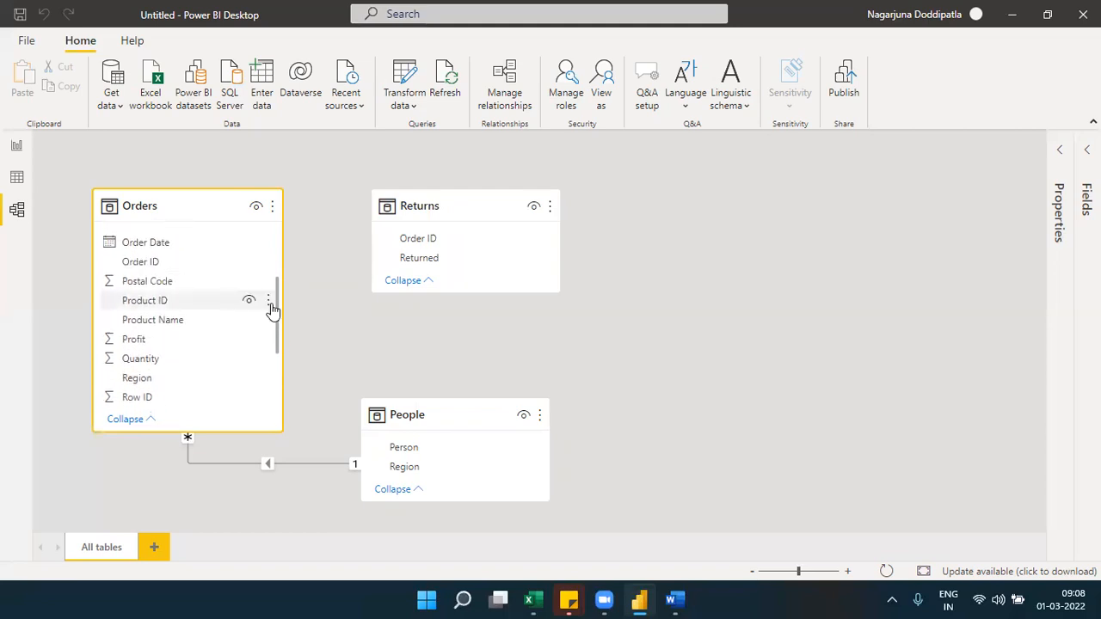
{"action": "left_click_drag", "start_coordinate": [154, 263], "coordinate": [447, 250]}
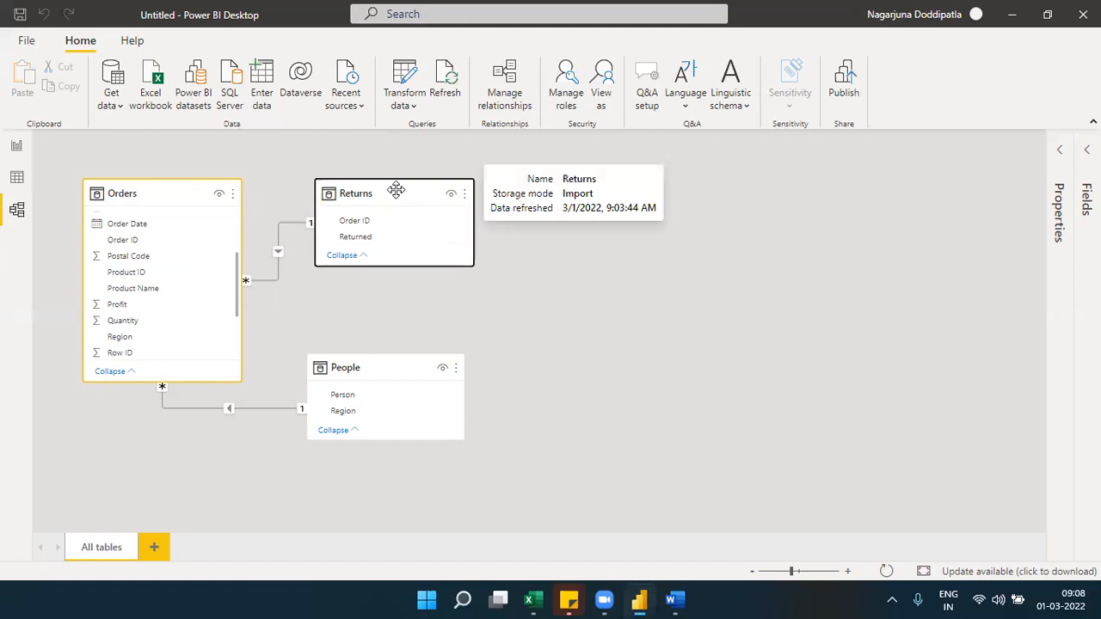
Move the Returns and People tables farther from Orders and align them one above the other in the model diagram.
{"action": "left_click_drag", "start_coordinate": [396, 190], "coordinate": [435, 190]}
{"action": "left_click_drag", "start_coordinate": [368, 362], "coordinate": [453, 343]}
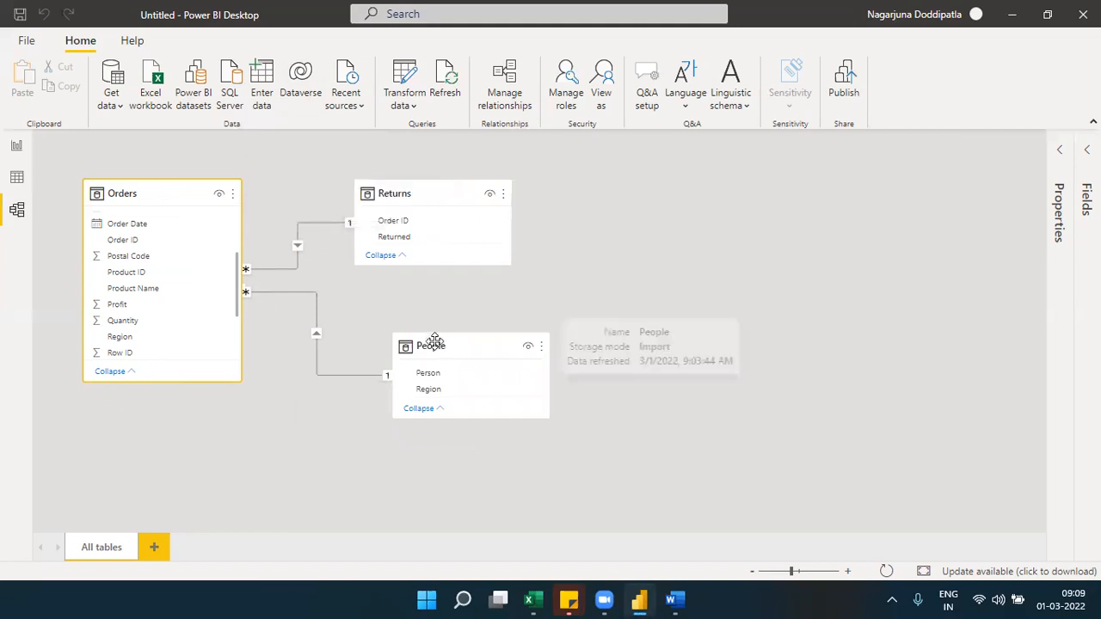
{"action": "left_click_drag", "start_coordinate": [439, 345], "coordinate": [400, 340]}
{"action": "left_click", "coordinate": [506, 302]}
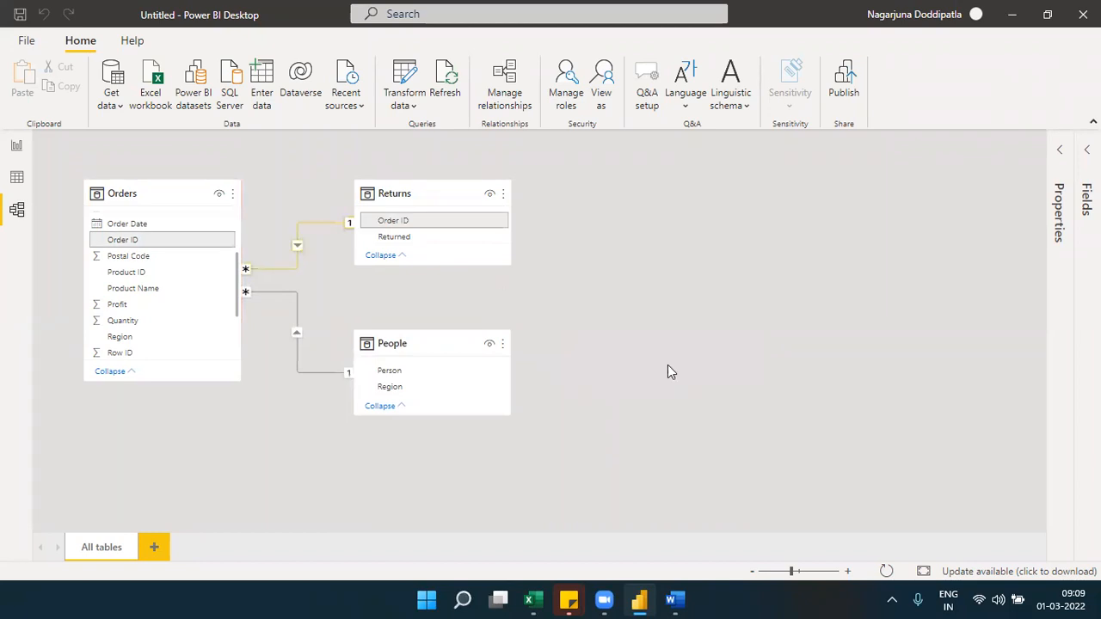
{"action": "left_click", "coordinate": [847, 575]}
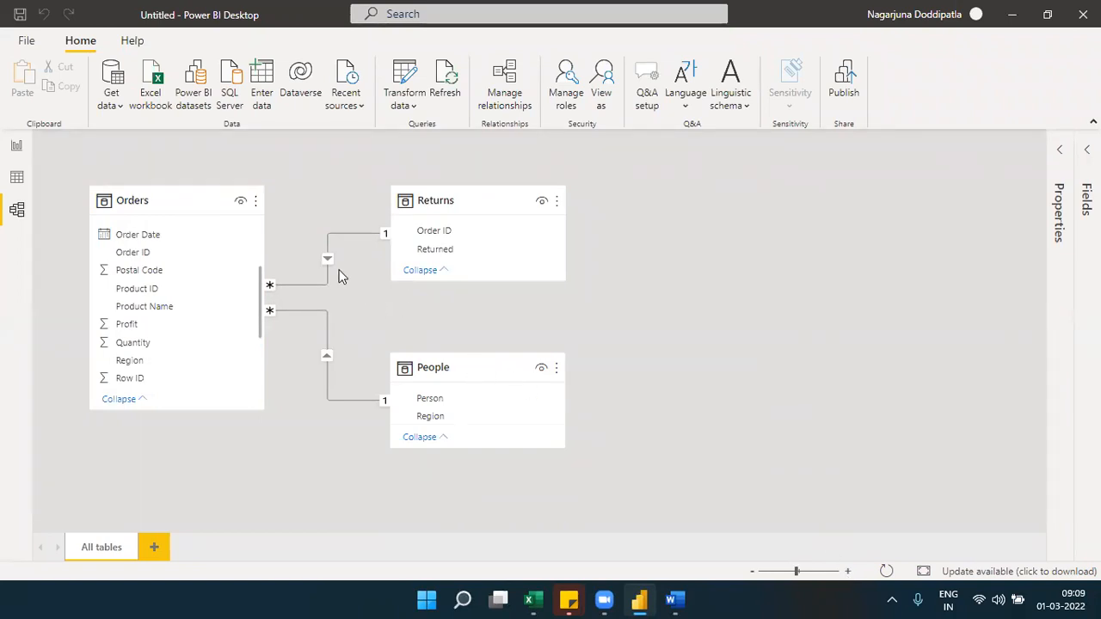
Review the Orders and Returns tables and check the updated list in Manage relationships, closing it without changes.
{"action": "left_click", "coordinate": [157, 204]}
{"action": "left_click", "coordinate": [434, 198]}
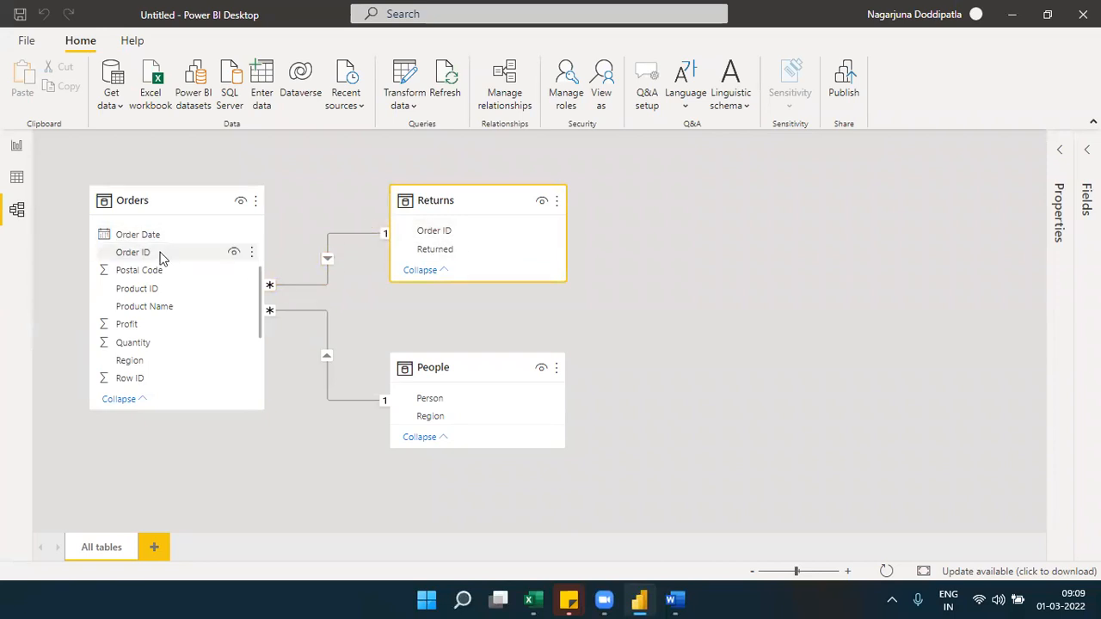
{"action": "left_click", "coordinate": [507, 95]}
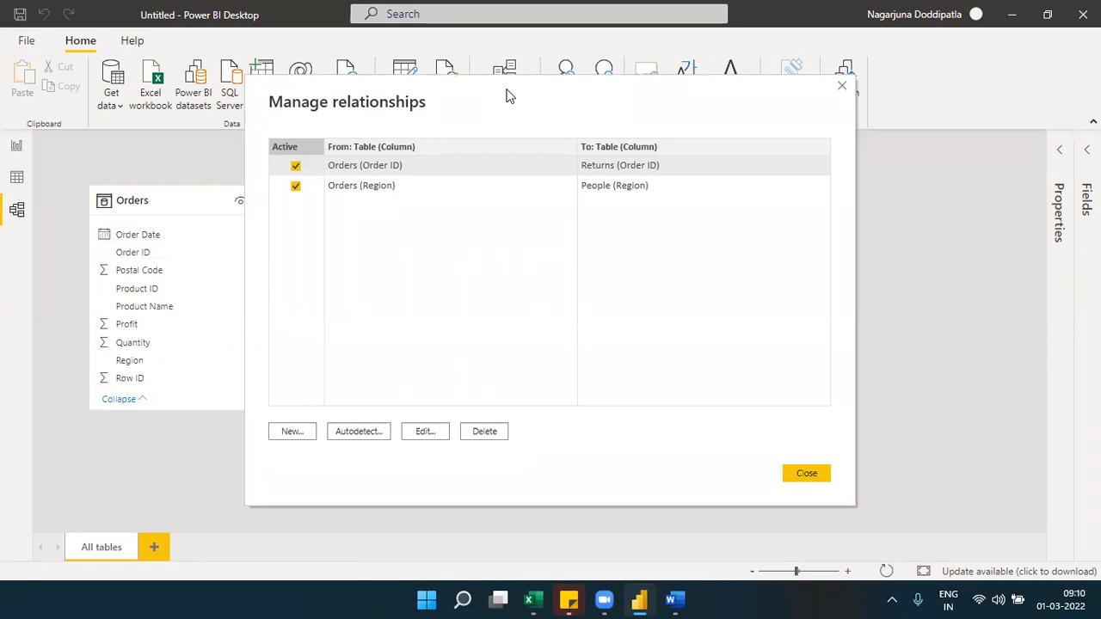
{"action": "left_click", "coordinate": [830, 81]}
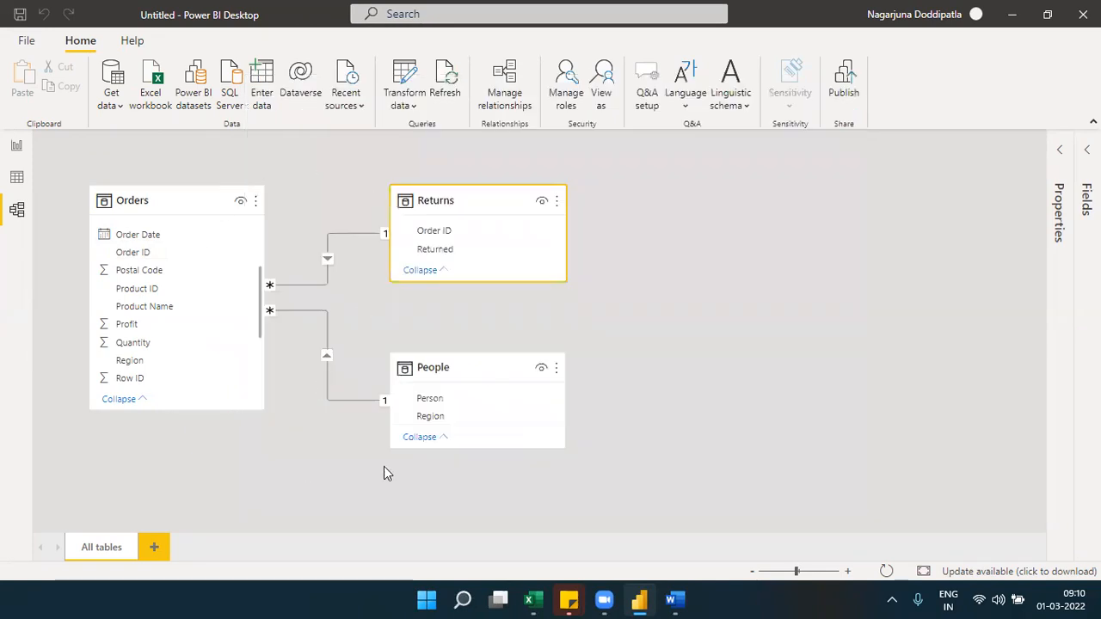
Open the Orders table in the Data view and look across its columns.
{"action": "left_click", "coordinate": [20, 177]}
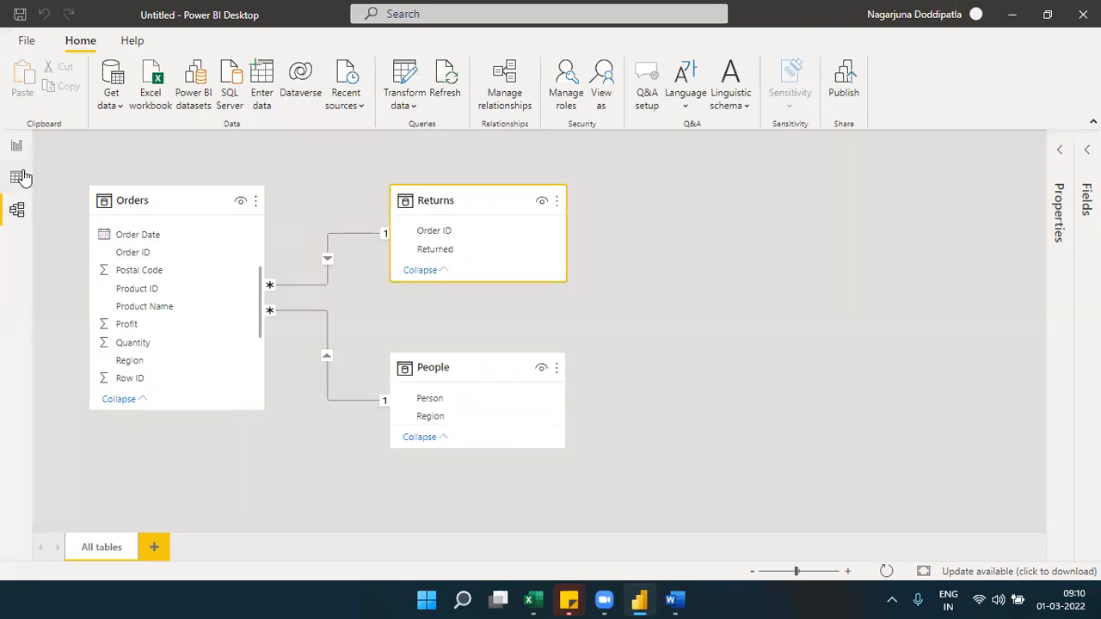
{"action": "left_click", "coordinate": [17, 147]}
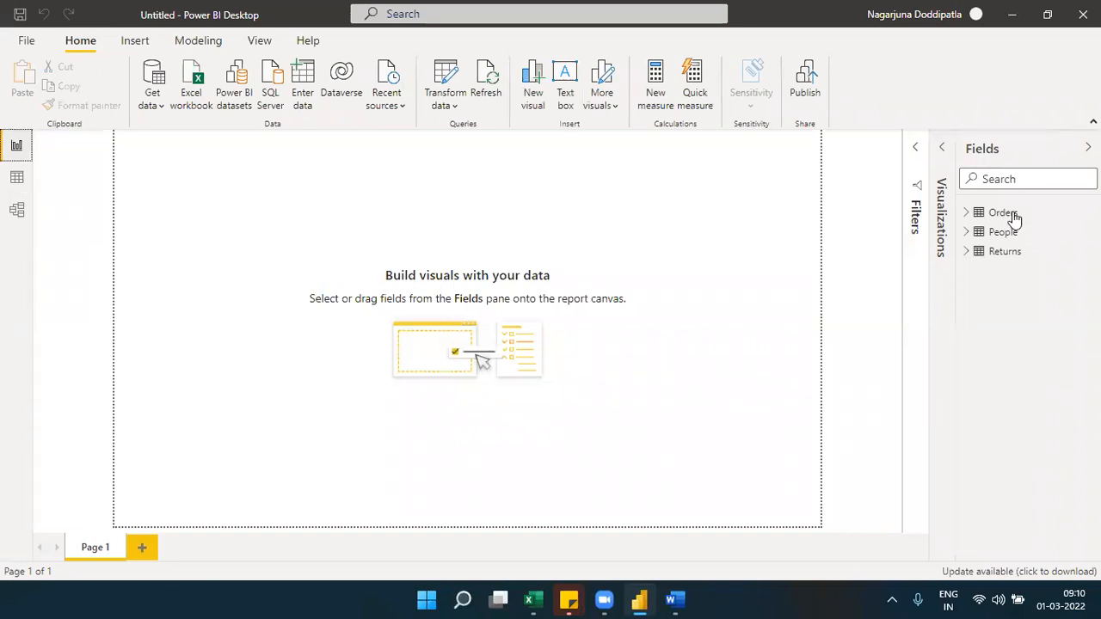
{"action": "key", "text": "Down"}
{"action": "key", "text": "Return"}
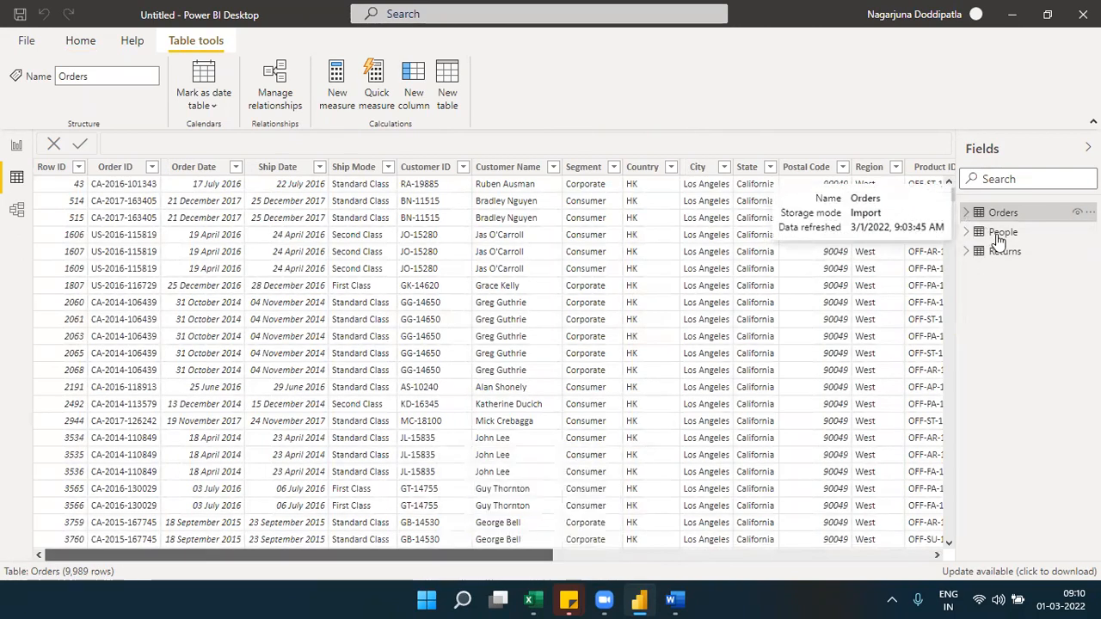
{"action": "scroll", "coordinate": [495, 361], "scroll_direction": "right", "scroll_amount": 8}
{"action": "scroll", "coordinate": [494, 361], "scroll_direction": "left", "scroll_amount": 10}
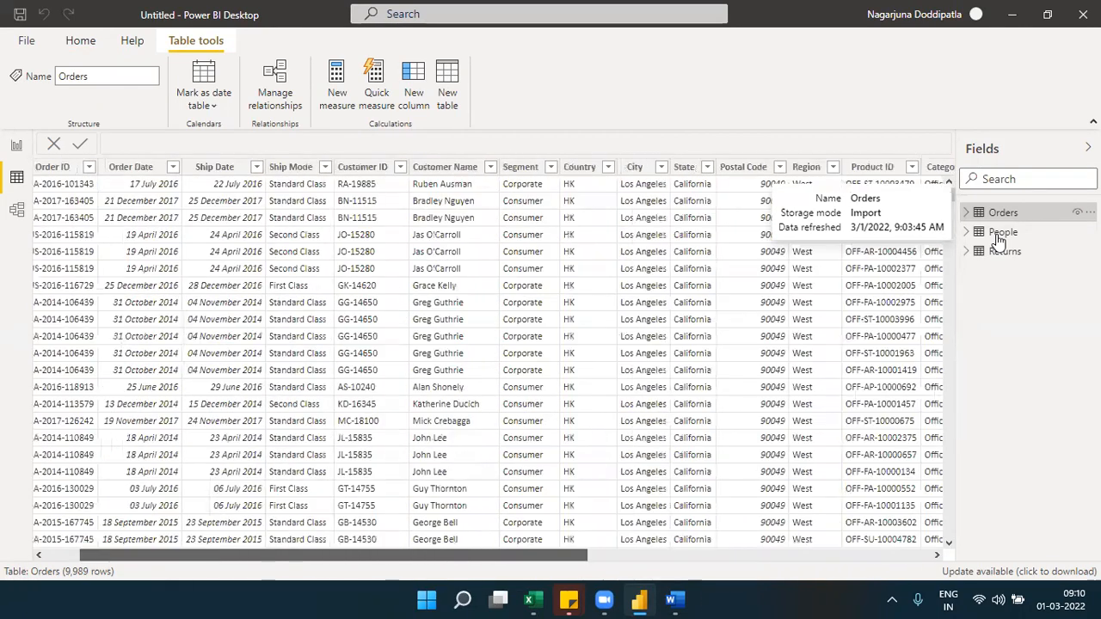
{"action": "scroll", "coordinate": [494, 361], "scroll_direction": "left", "scroll_amount": 2}
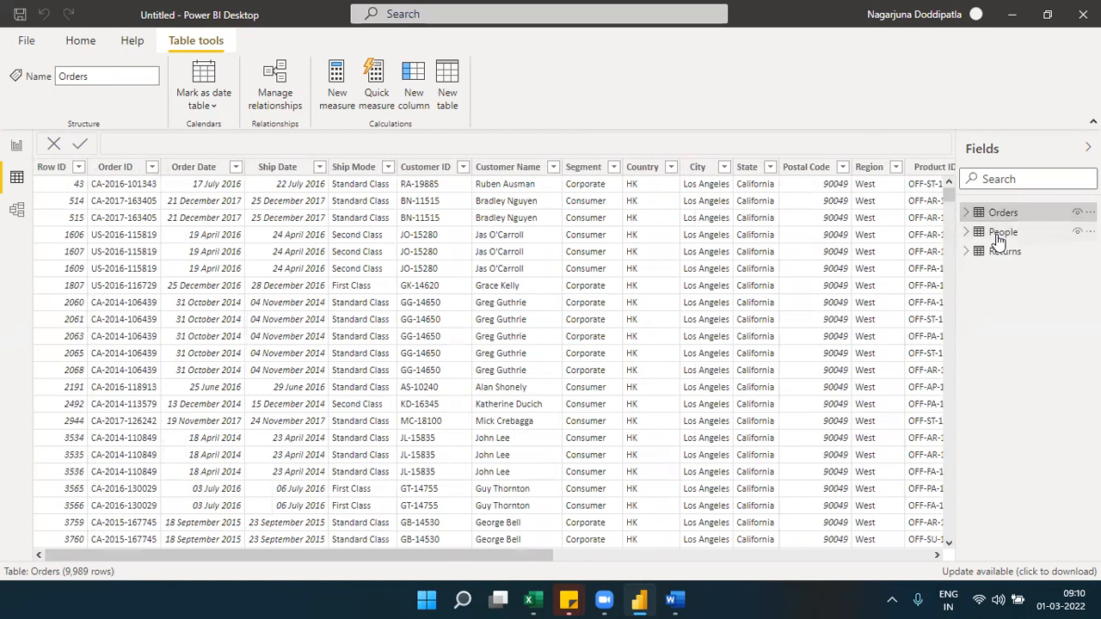
Examine the loaded rows of the People and Returns tables and compare them with the Orders table.
{"action": "left_click", "coordinate": [1000, 233]}
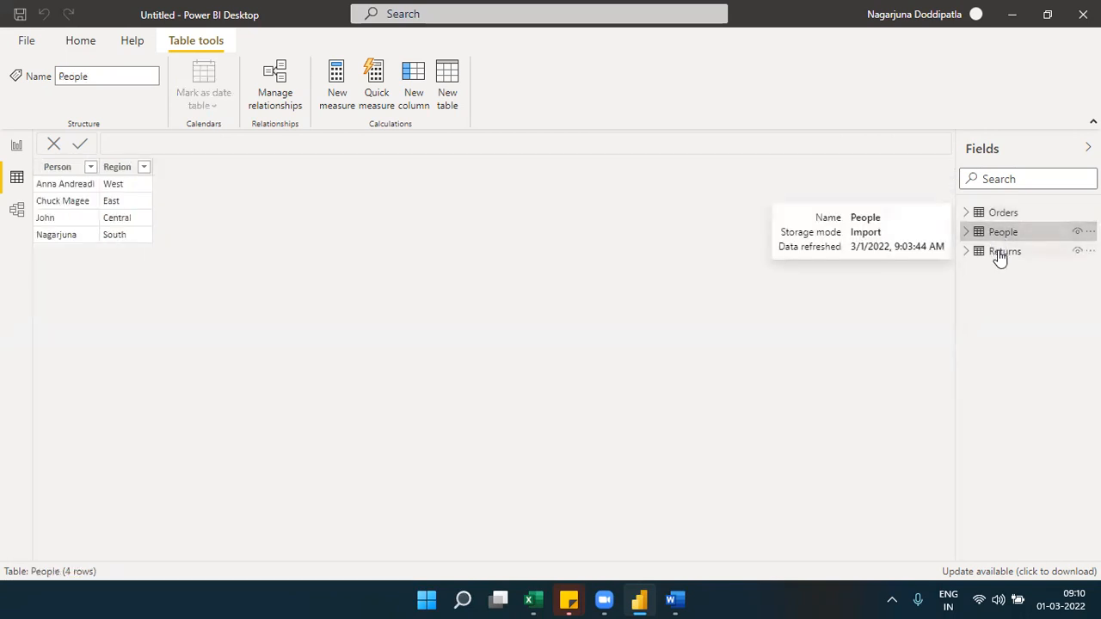
{"action": "left_click", "coordinate": [999, 255]}
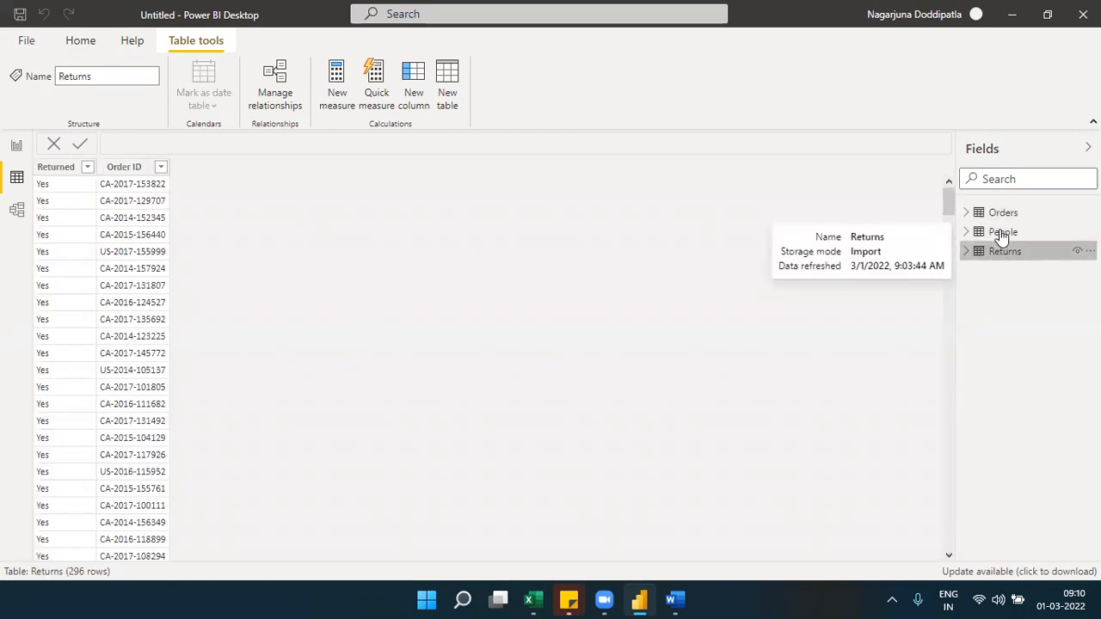
{"action": "left_click", "coordinate": [1001, 233]}
{"action": "left_click", "coordinate": [1012, 220]}
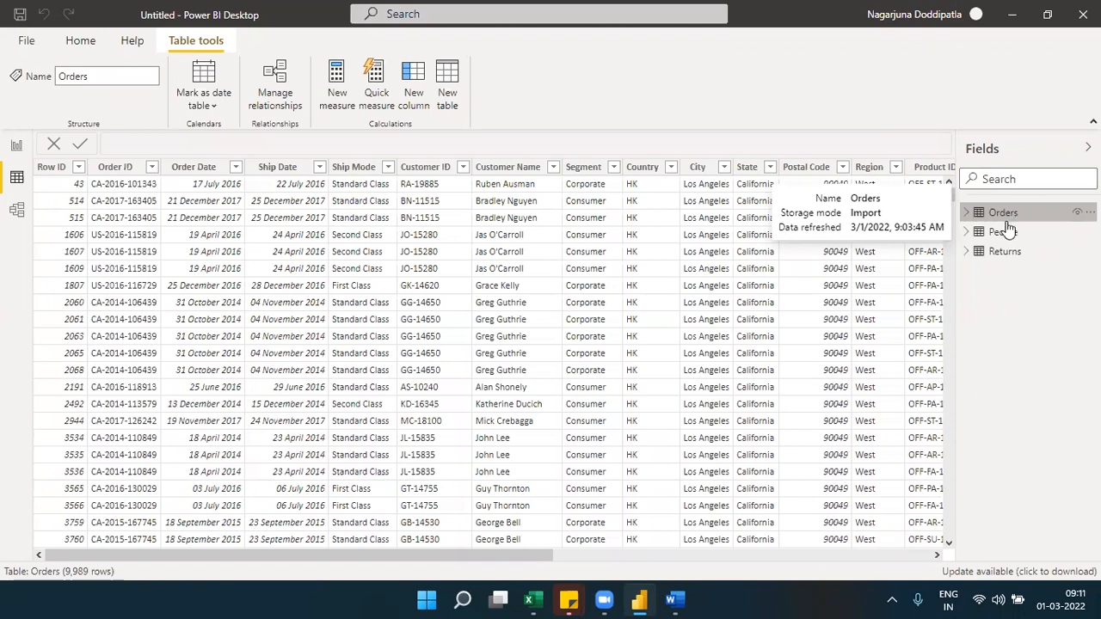
{"action": "left_click", "coordinate": [1003, 232]}
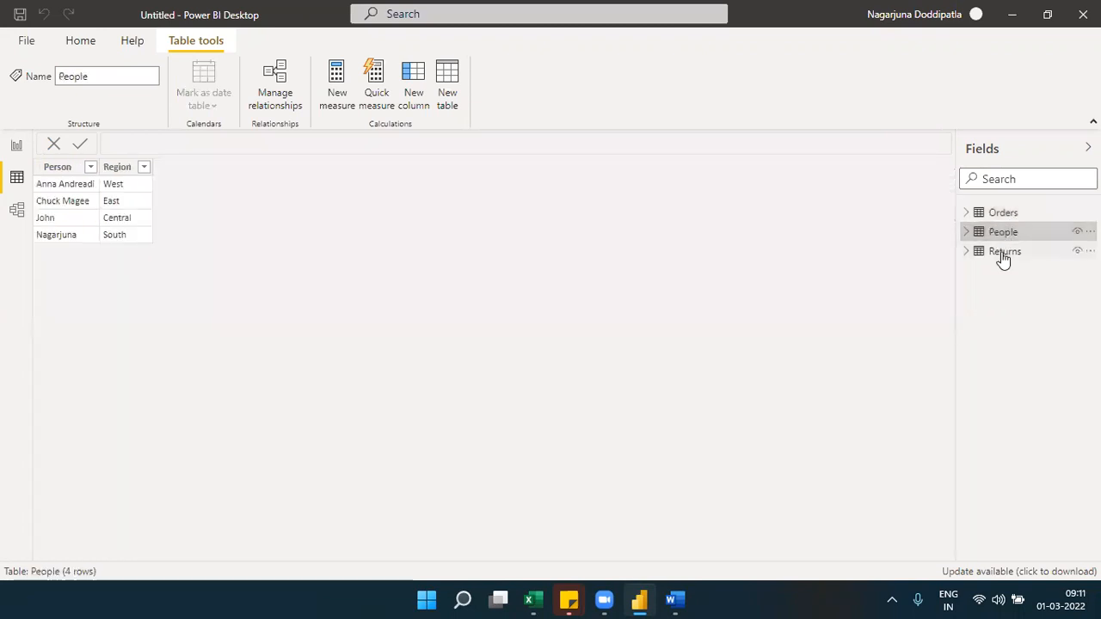
{"action": "left_click", "coordinate": [1003, 252]}
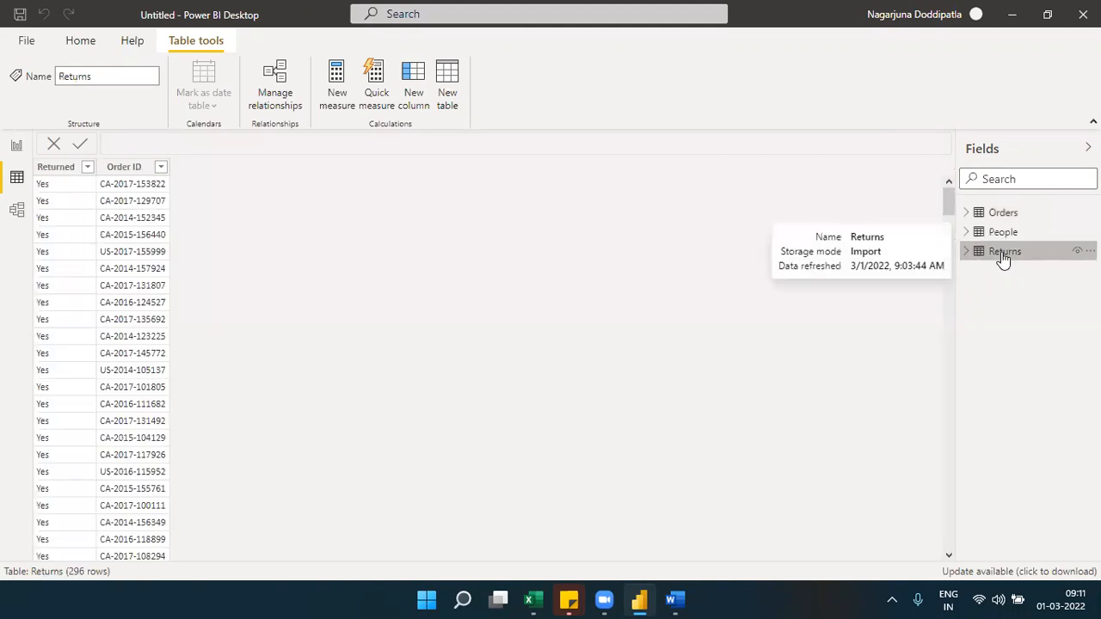
Add a clustered column chart to Page 1 of the report, enlarge it and place it in the upper part of the canvas.
{"action": "left_click", "coordinate": [16, 212]}
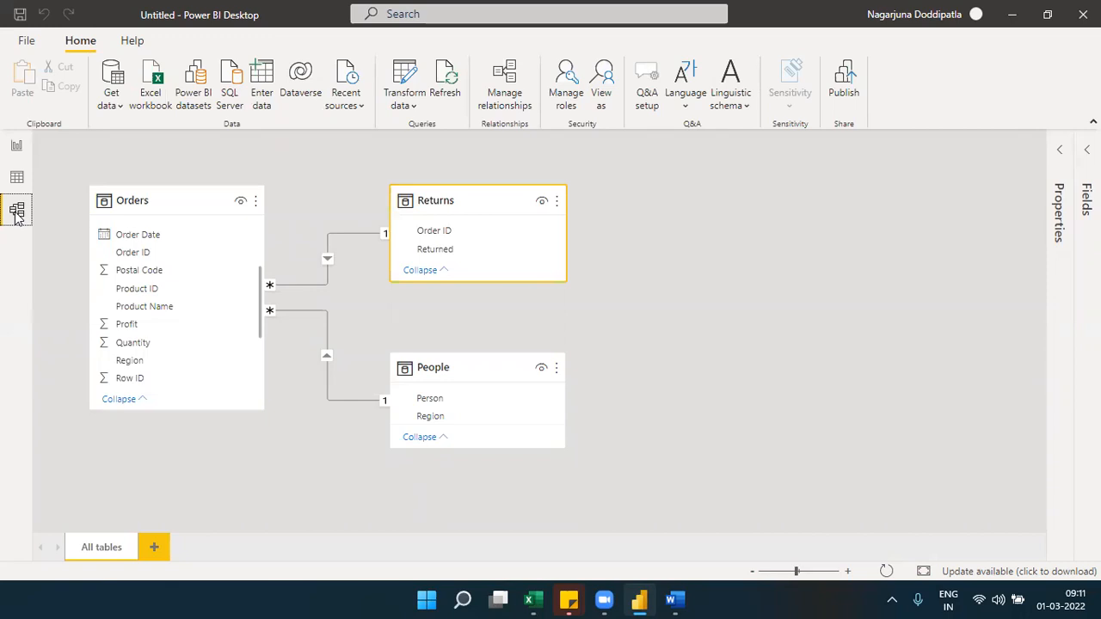
{"action": "left_click", "coordinate": [17, 148]}
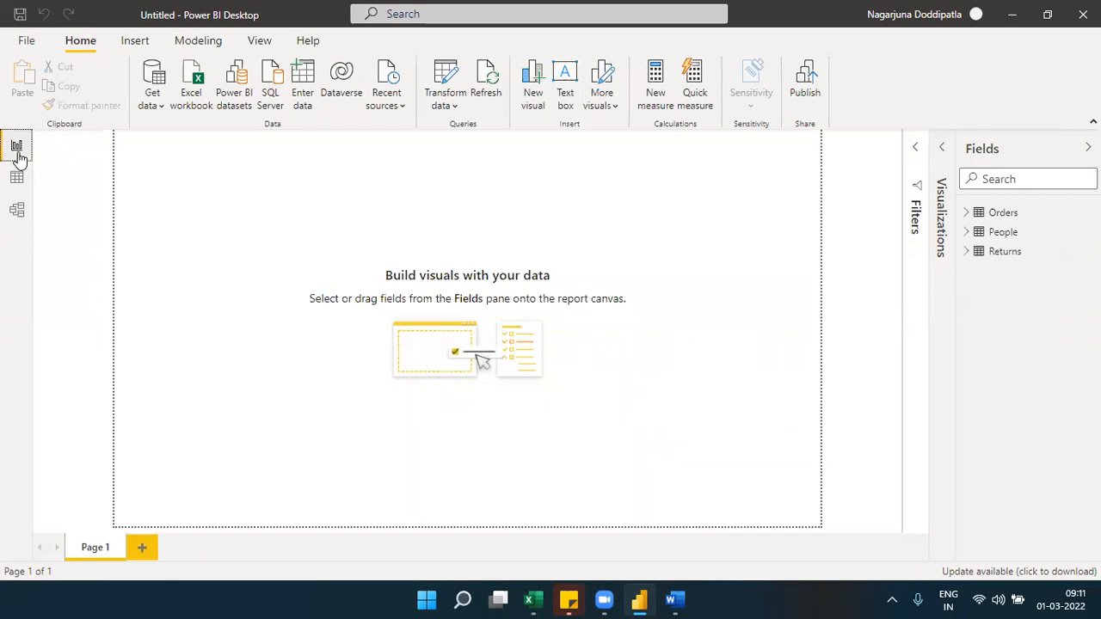
{"action": "left_click", "coordinate": [943, 150]}
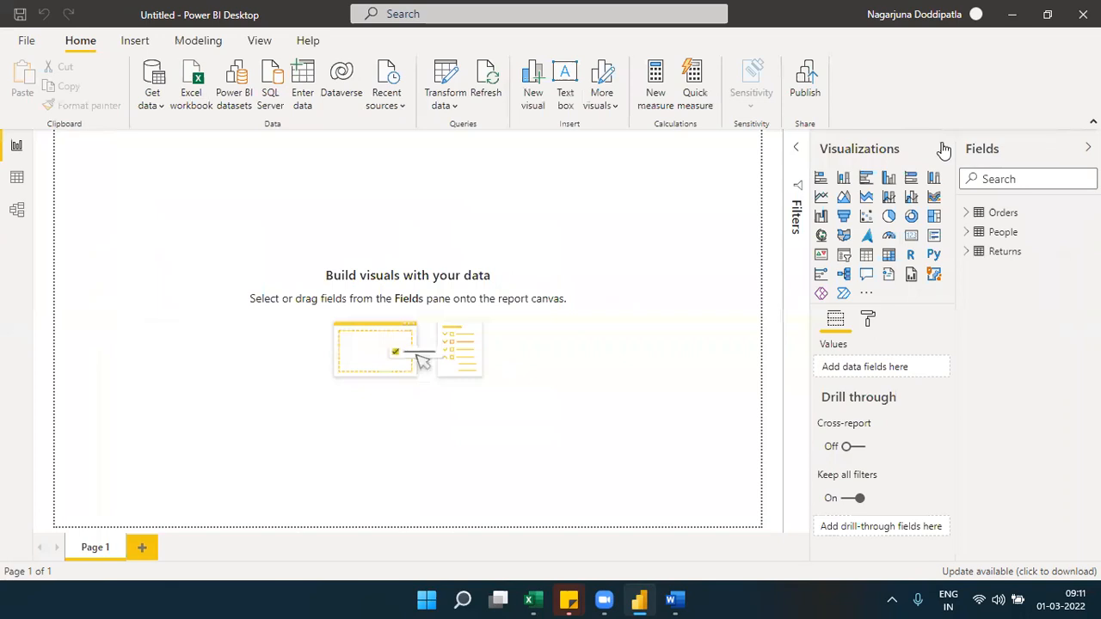
{"action": "left_click", "coordinate": [889, 179]}
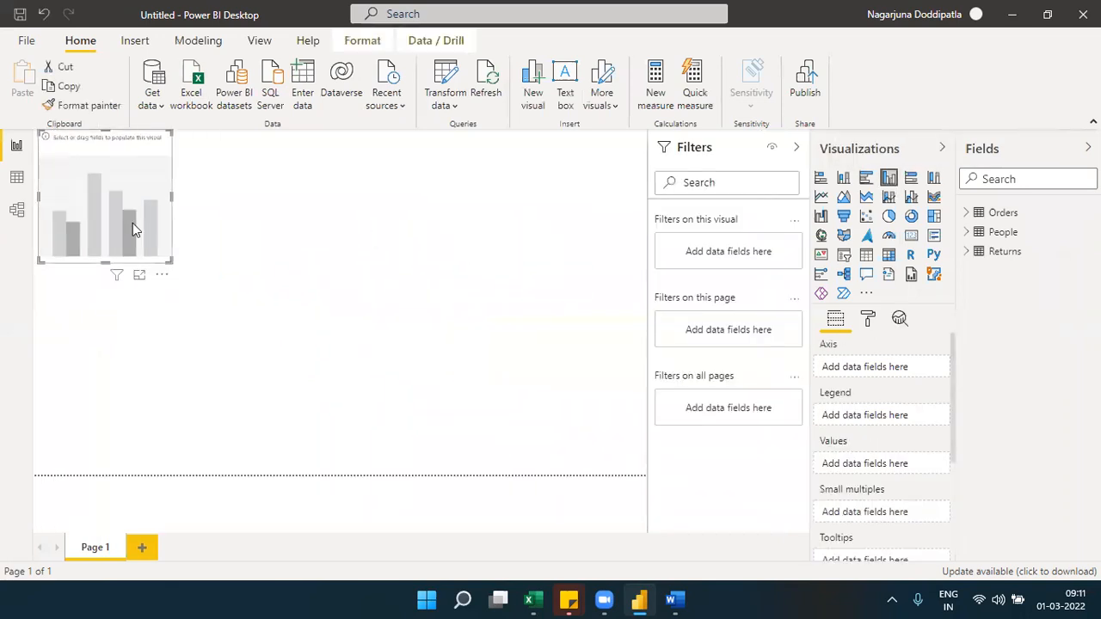
{"action": "left_click_drag", "start_coordinate": [175, 247], "coordinate": [365, 322]}
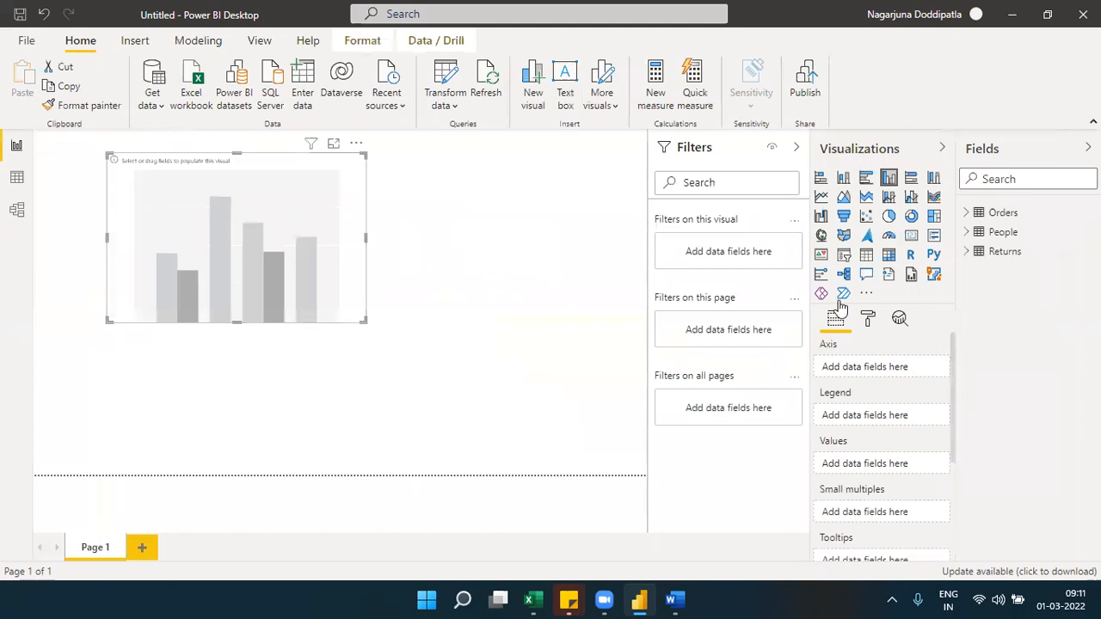
Assign the Region field from the Orders table to the axis of the column chart.
{"action": "left_click", "coordinate": [972, 215]}
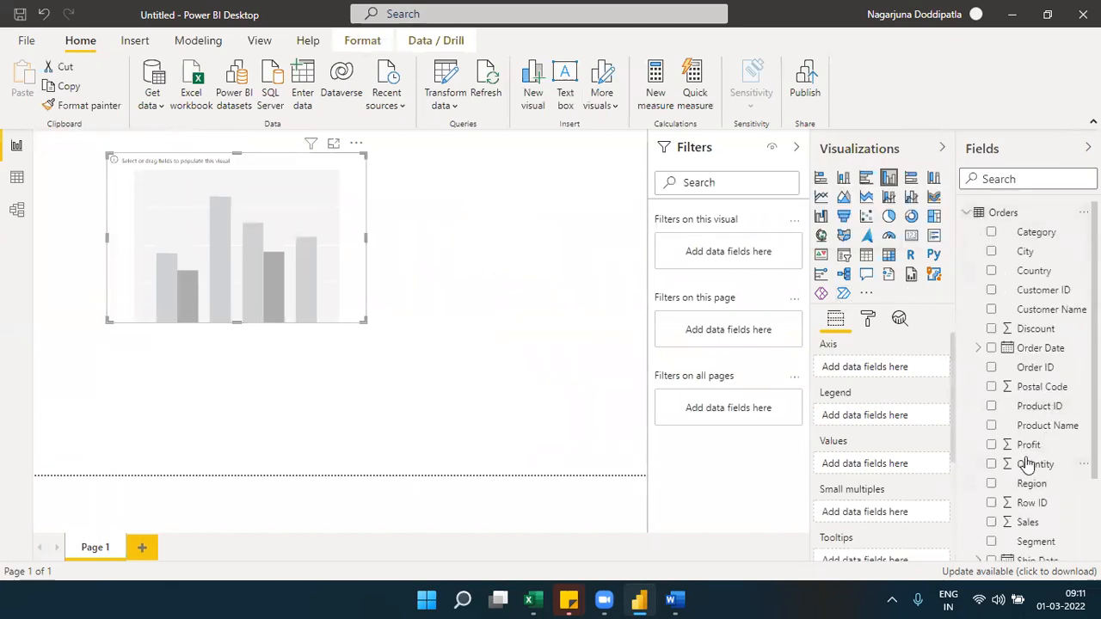
{"action": "left_click_drag", "start_coordinate": [996, 480], "coordinate": [892, 378]}
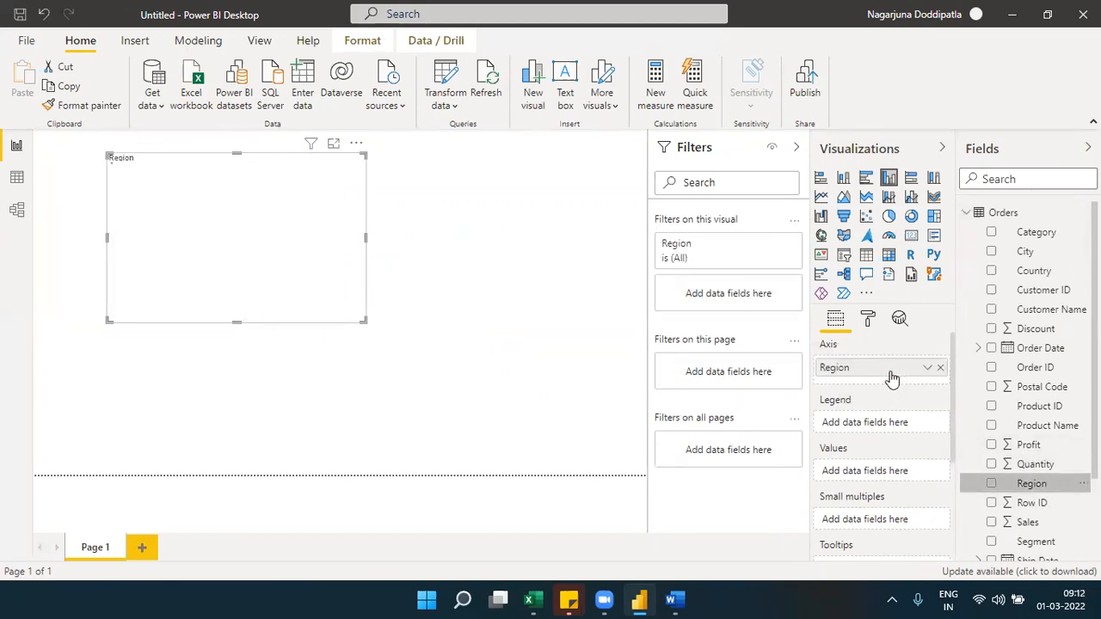